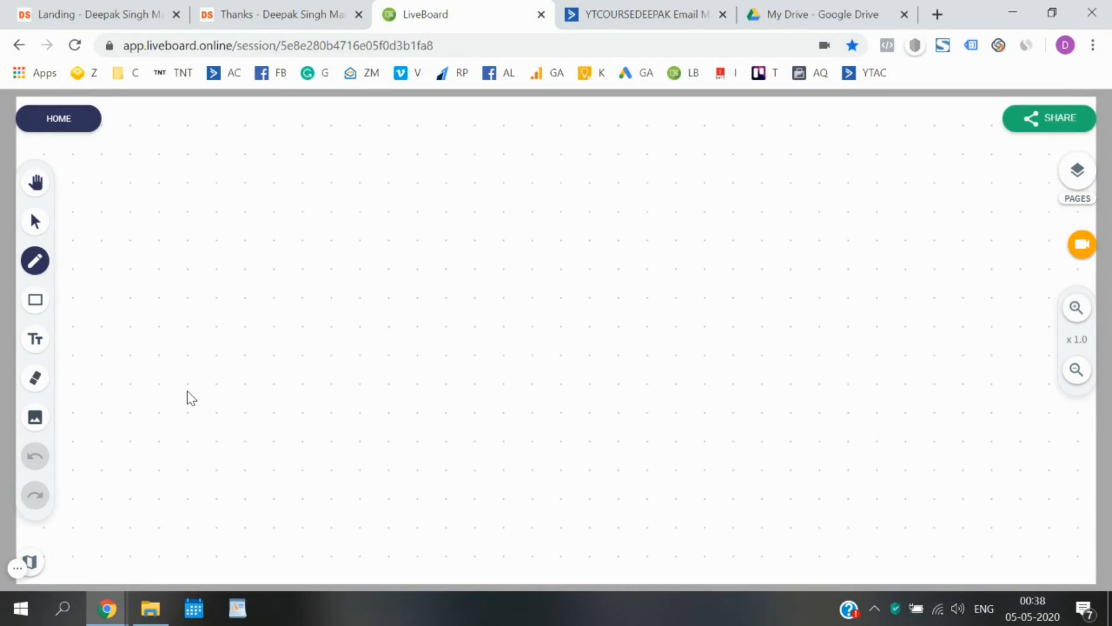
Scroll to the landing page's Full Name, Email and Phone form, check the thank-you page, then return.
left_click(95, 12)
scroll(225, 342, "up", 15)
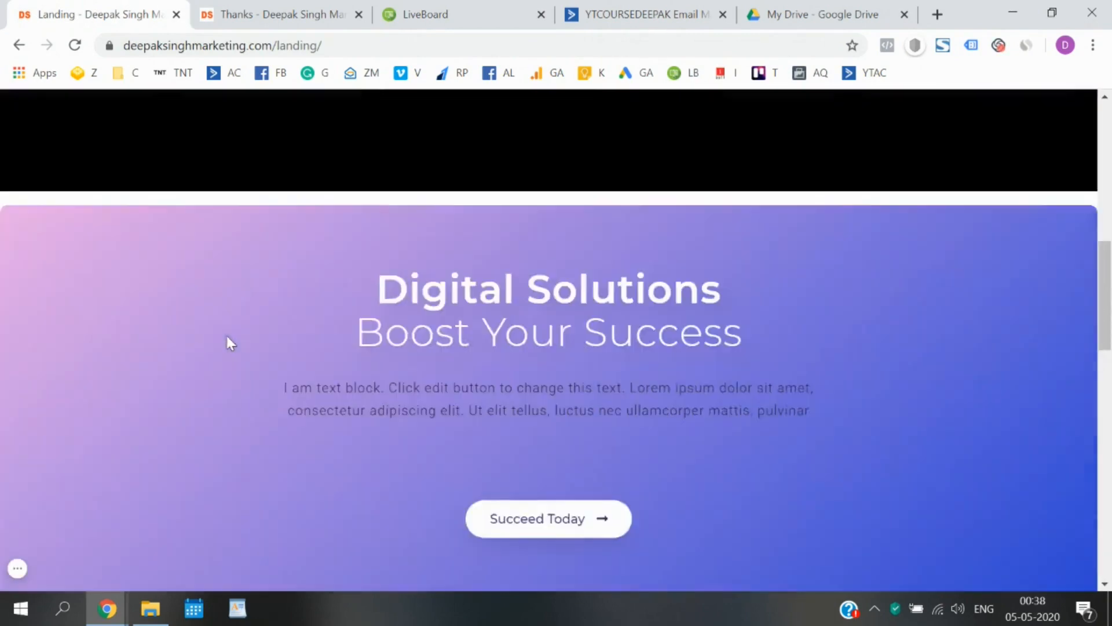
scroll(229, 343, "down", 8)
scroll(226, 342, "down", 10)
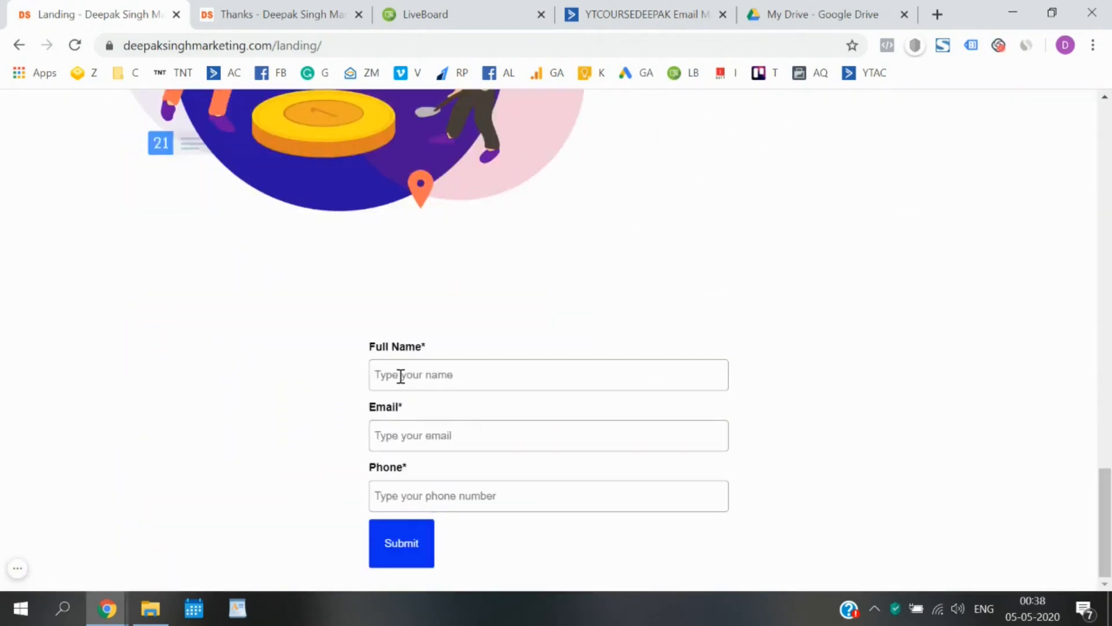
left_click(277, 13)
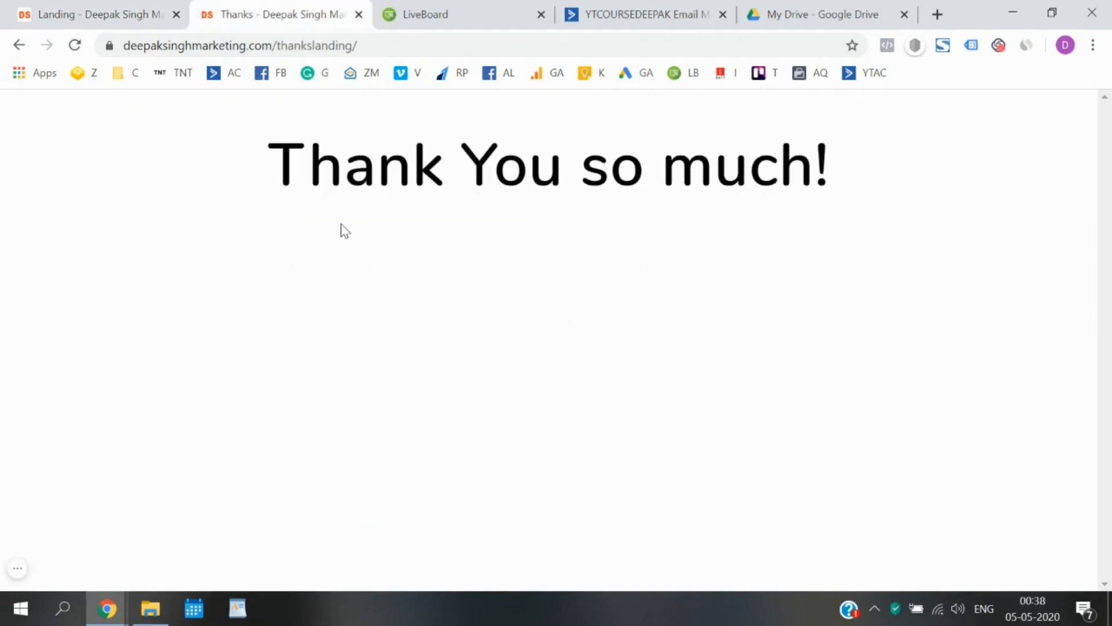
left_click(141, 8)
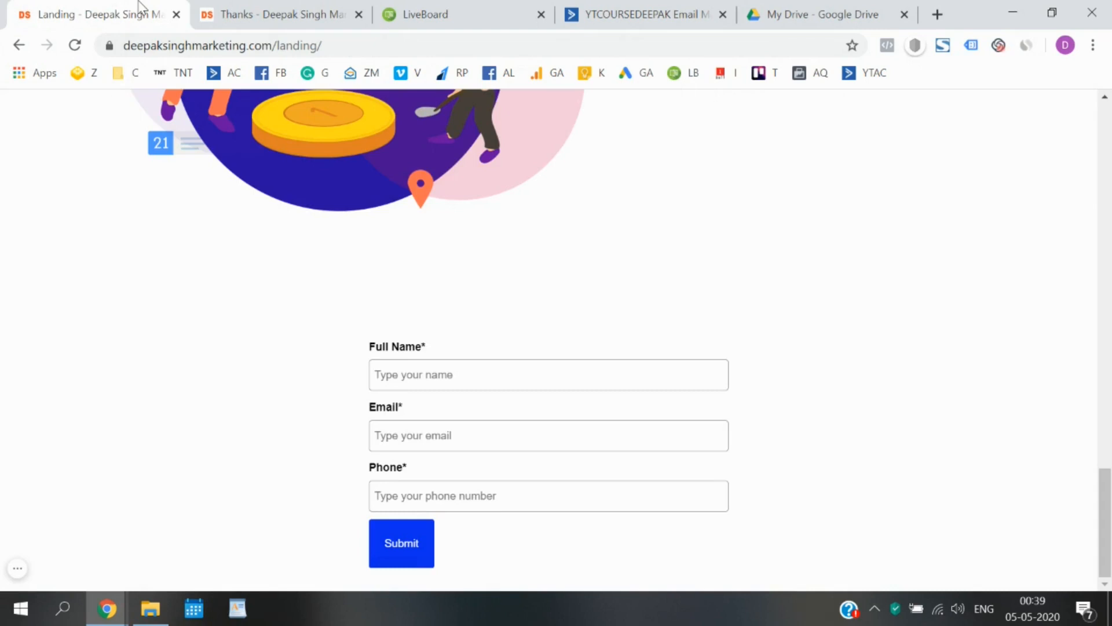
On the whiteboard, handwrite and underline the MBBS E-book heading and draw a tall box below it.
left_click(477, 8)
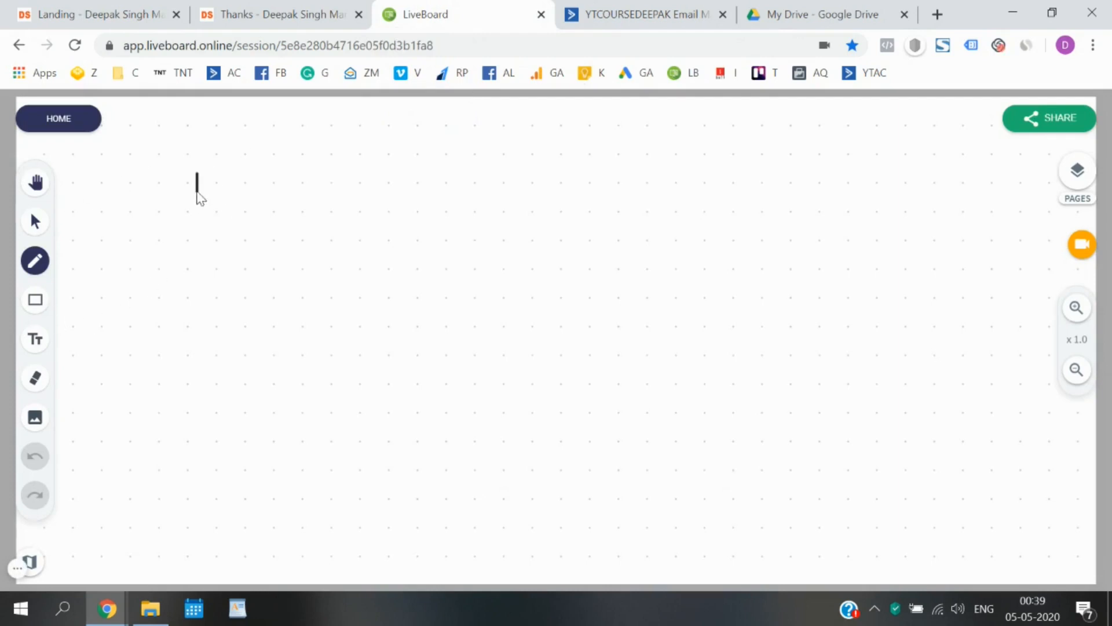
mouse_move(197, 193)
left_mouse_down()
mouse_move(363, 173)
mouse_move(398, 156)
mouse_move(478, 173)
left_mouse_up()
left_click_drag(200, 224, 468, 190)
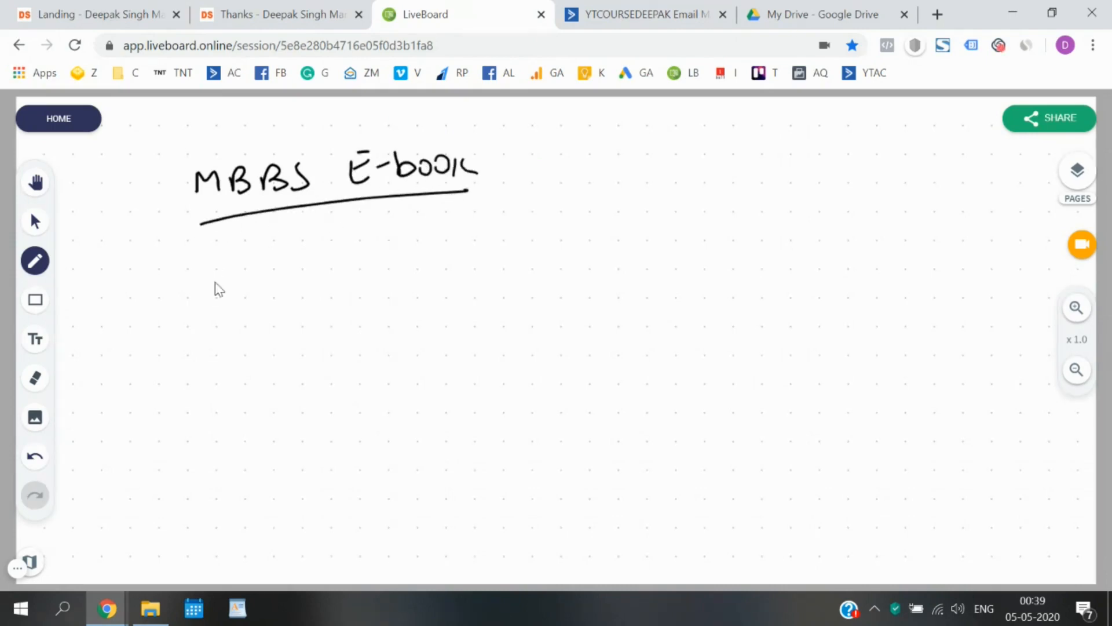
left_click_drag(213, 257, 221, 440)
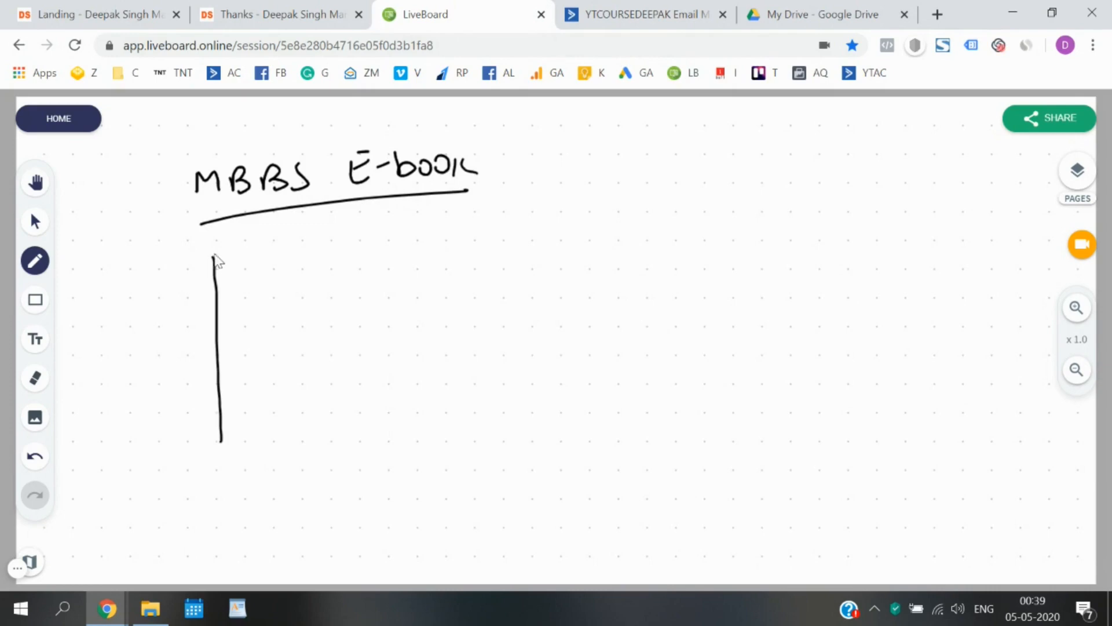
mouse_move(213, 253)
left_mouse_down()
mouse_move(355, 242)
mouse_move(393, 442)
mouse_move(244, 467)
mouse_move(210, 459)
mouse_move(213, 438)
left_mouse_up()
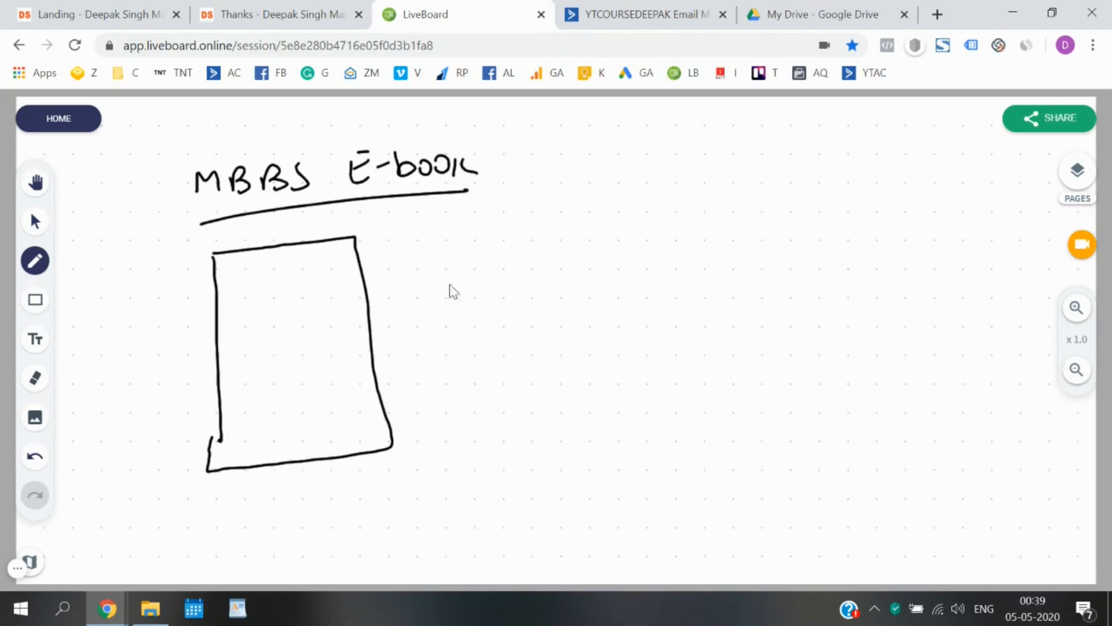
Set the pen to red with a 2px stroke.
left_click(37, 259)
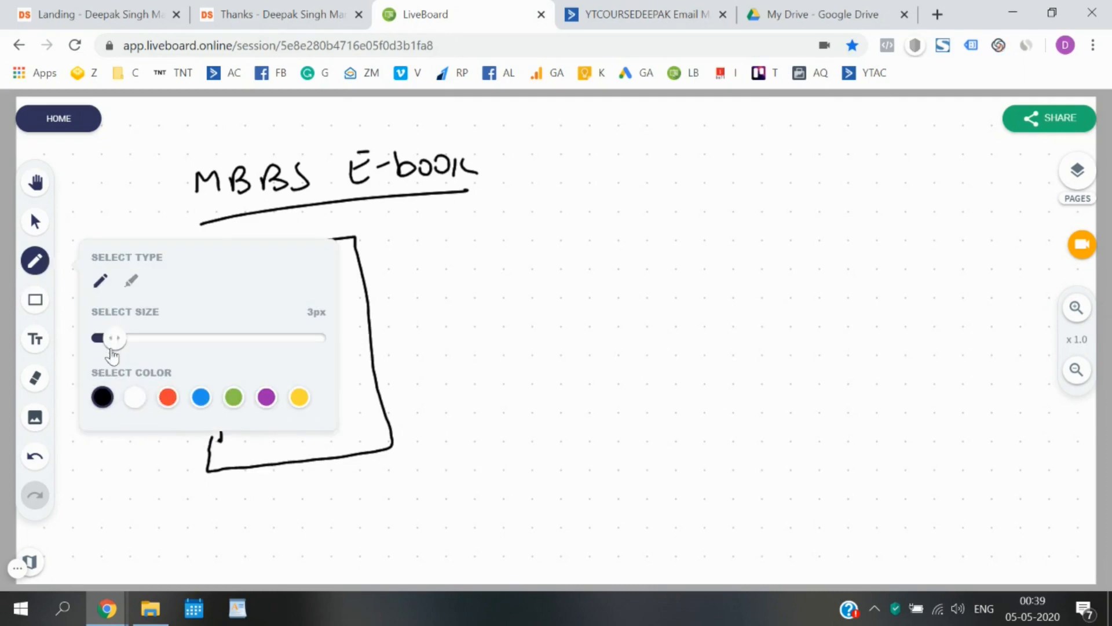
left_click_drag(113, 339, 104, 341)
left_click(168, 398)
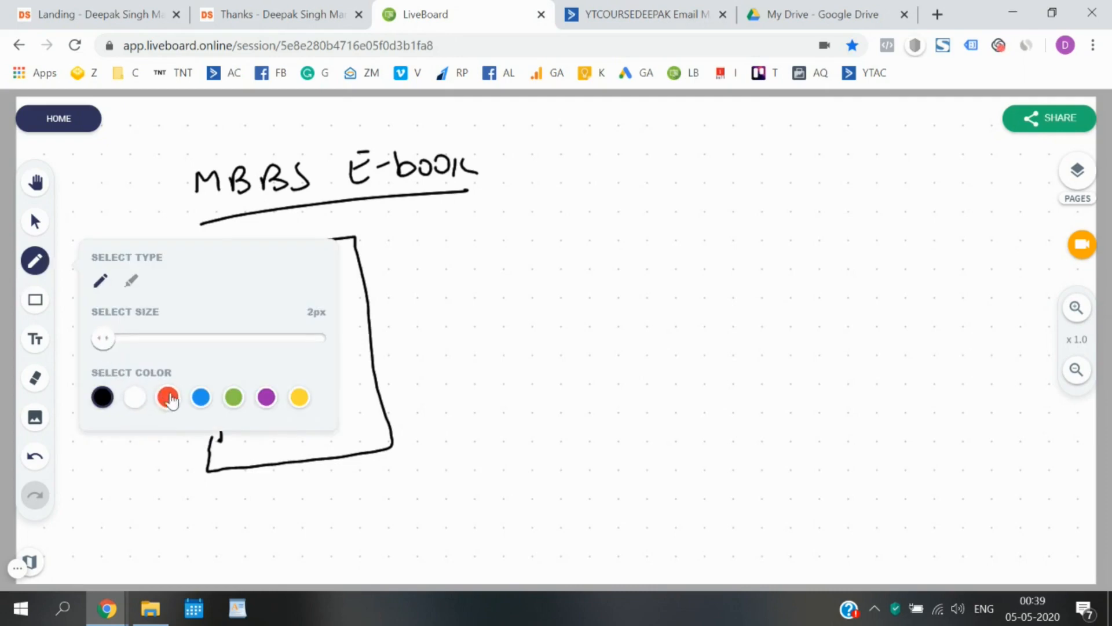
left_click(35, 260)
In red, write Landing page with a small form box and an arrow to a boxed e-book label.
mouse_move(230, 266)
left_mouse_down()
mouse_move(244, 286)
mouse_move(316, 272)
mouse_move(353, 288)
left_mouse_up()
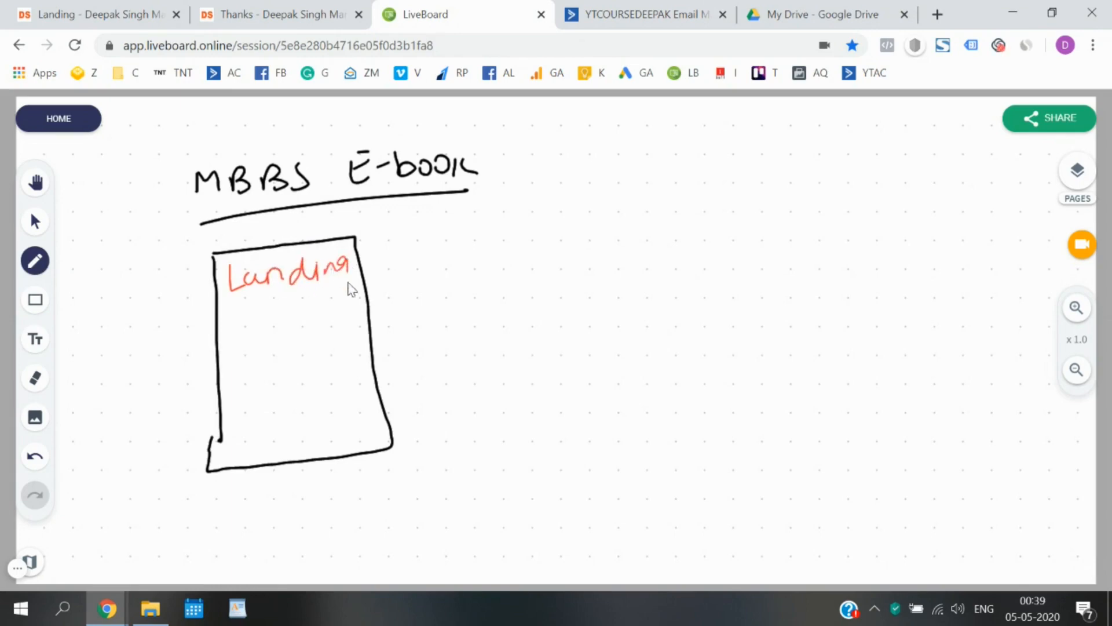
mouse_move(253, 313)
left_mouse_down()
mouse_move(256, 342)
mouse_move(331, 316)
left_mouse_up()
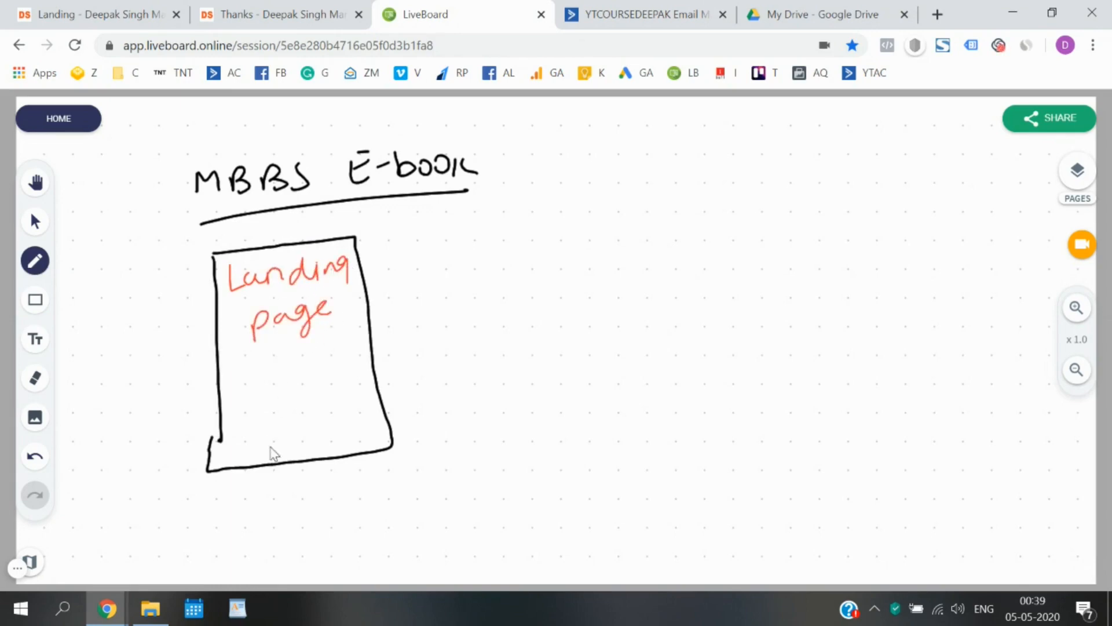
mouse_move(259, 385)
left_mouse_down()
mouse_move(263, 447)
mouse_move(284, 380)
left_mouse_up()
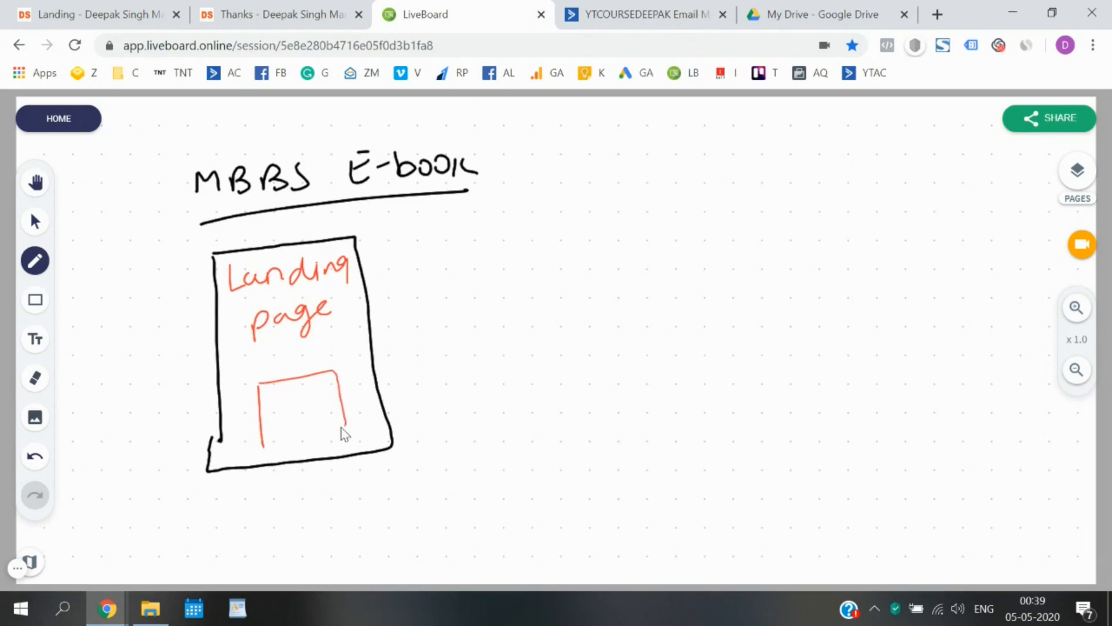
left_click_drag(343, 430, 252, 445)
mouse_move(339, 394)
left_mouse_down()
mouse_move(461, 347)
mouse_move(454, 362)
left_mouse_up()
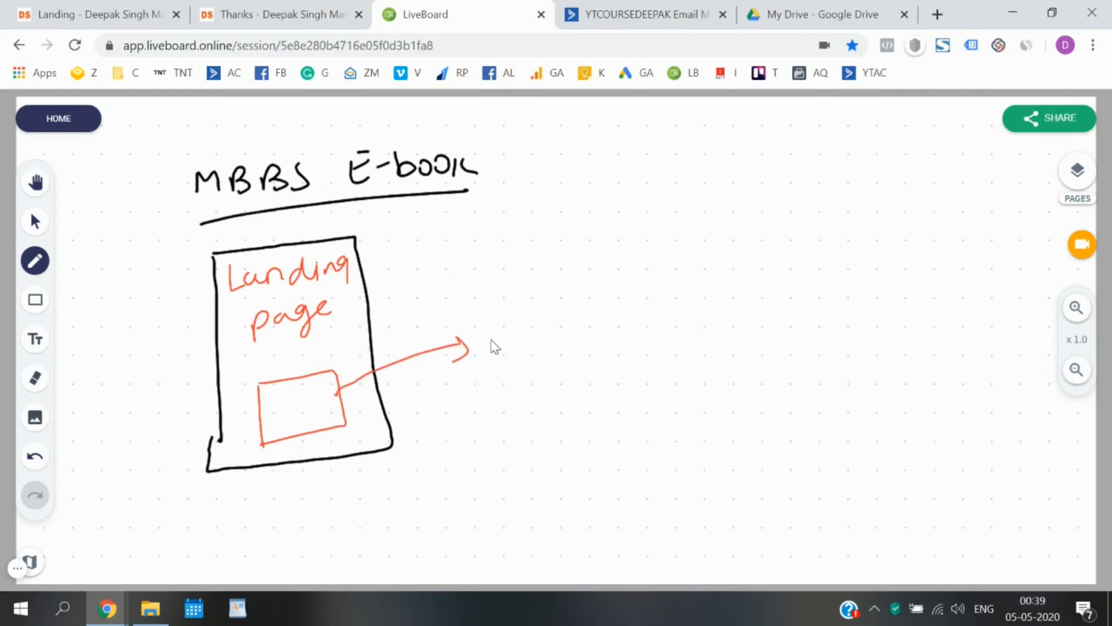
left_click_drag(501, 334, 518, 337)
left_click_drag(588, 323, 620, 325)
mouse_move(490, 322)
left_mouse_down()
mouse_move(497, 348)
mouse_move(632, 269)
mouse_move(579, 353)
mouse_move(508, 364)
left_mouse_up()
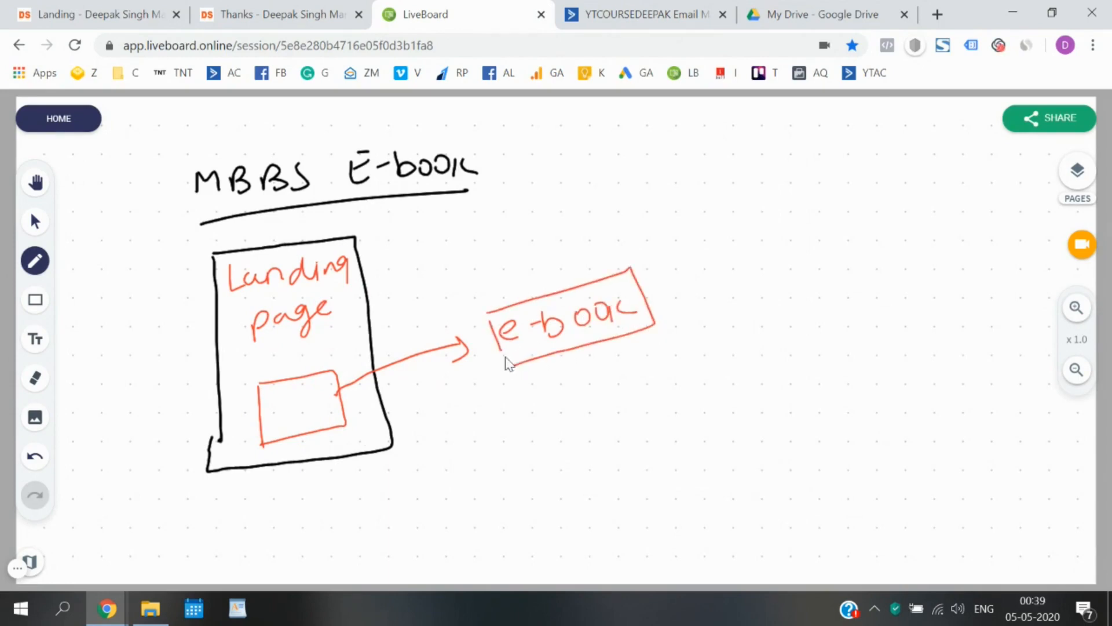
left_click(102, 10)
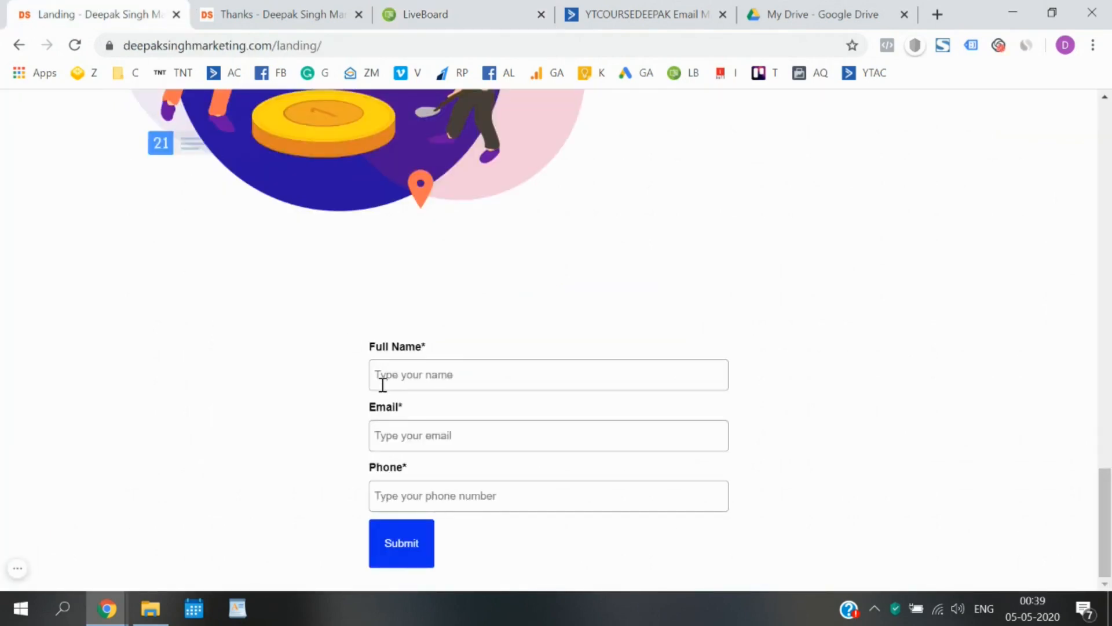
Check the thank-you page, landing form and sketch, then bring up the ActiveCampaign Lists page.
left_click(268, 5)
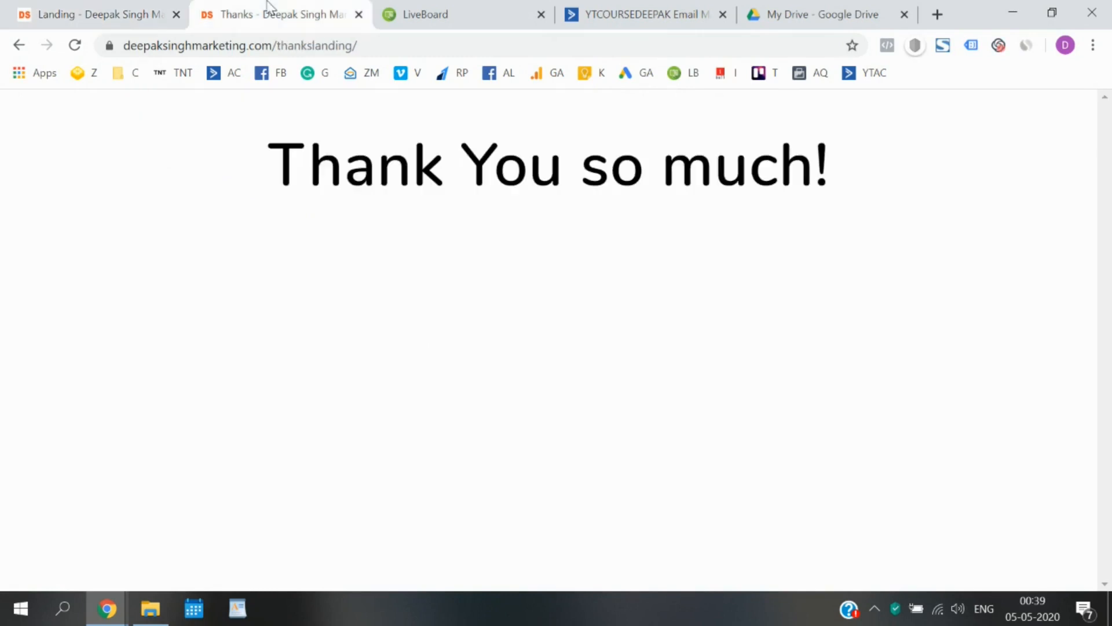
left_click(174, 12)
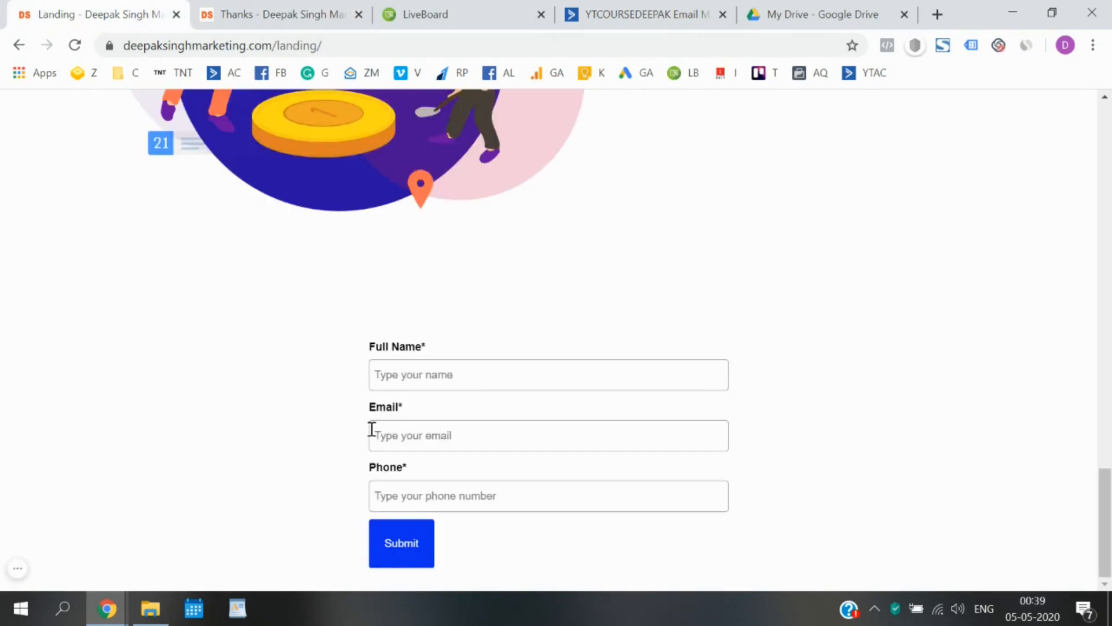
left_click(499, 8)
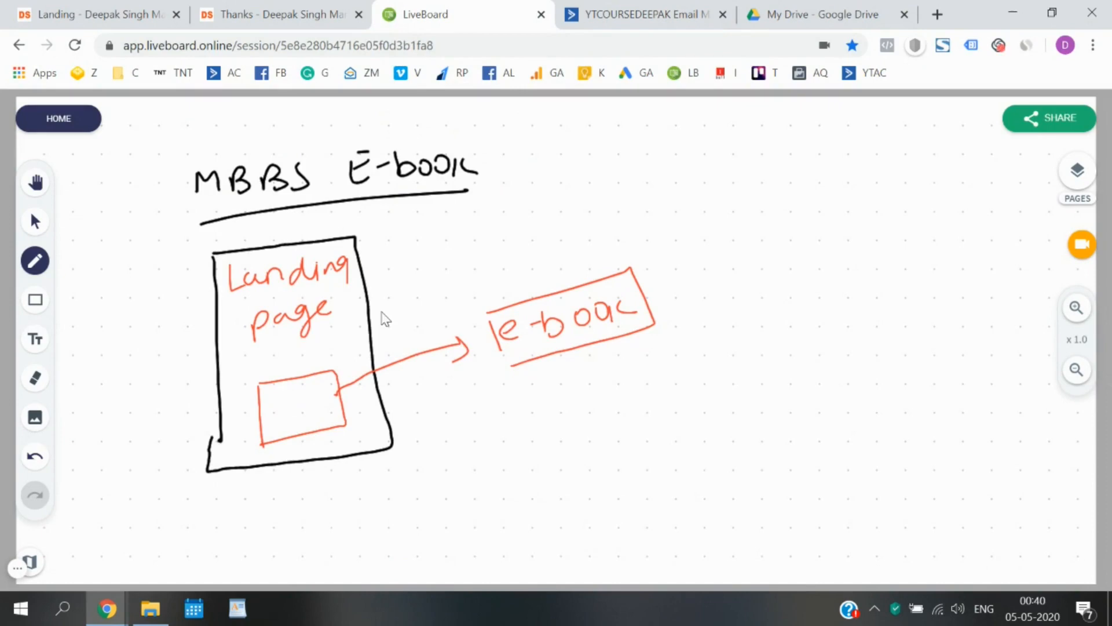
left_click(652, 10)
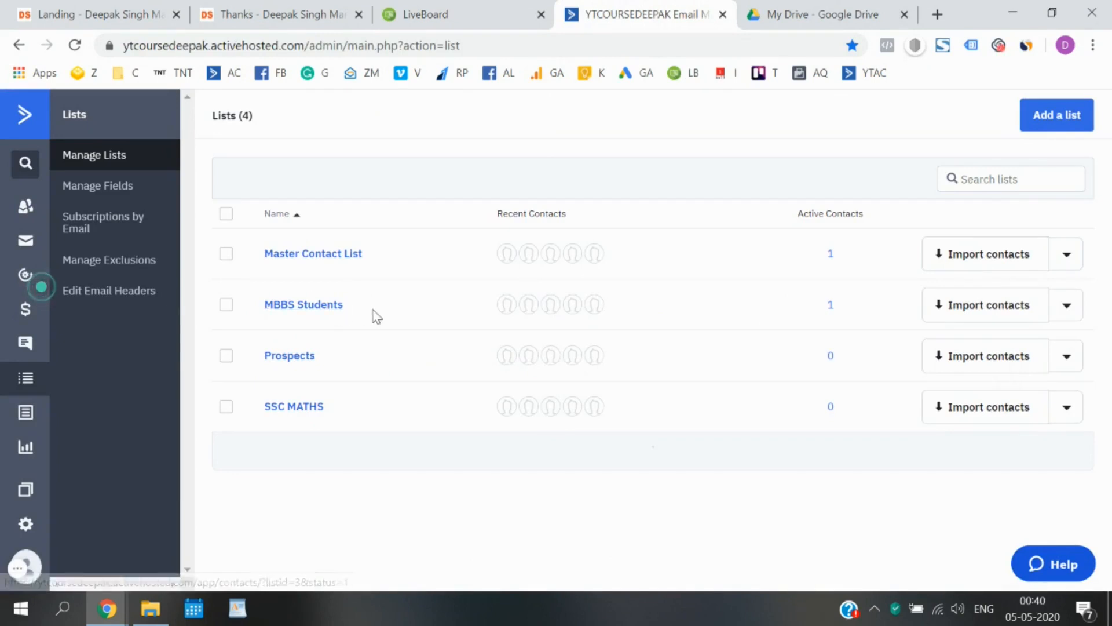
Highlight the MBBS Students list name, then go back to the landing page form.
left_click_drag(375, 316, 269, 315)
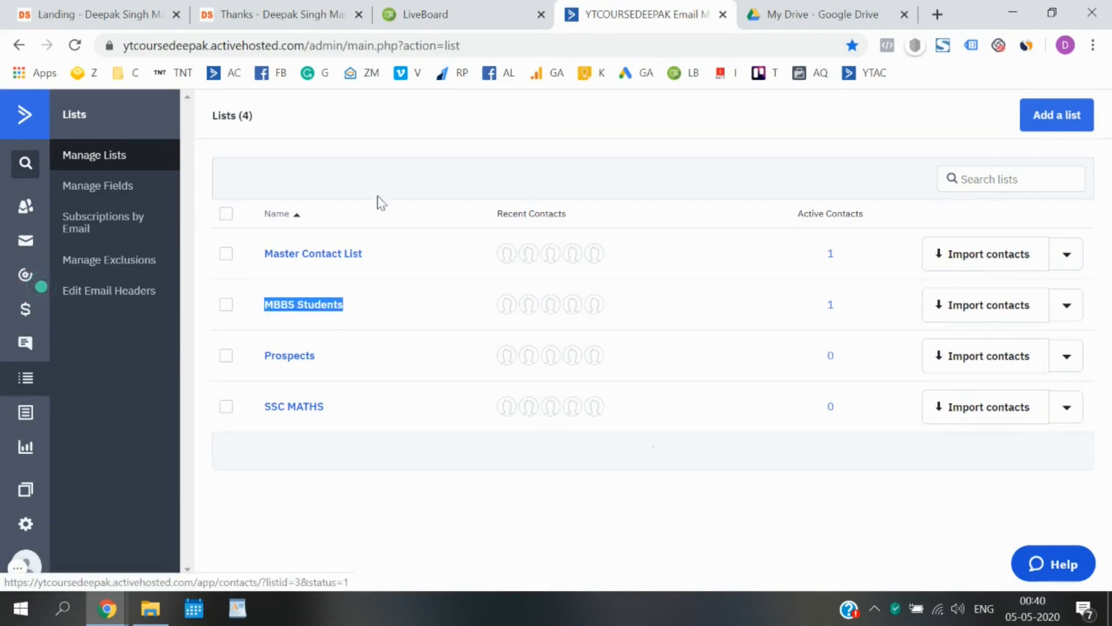
left_click(438, 139)
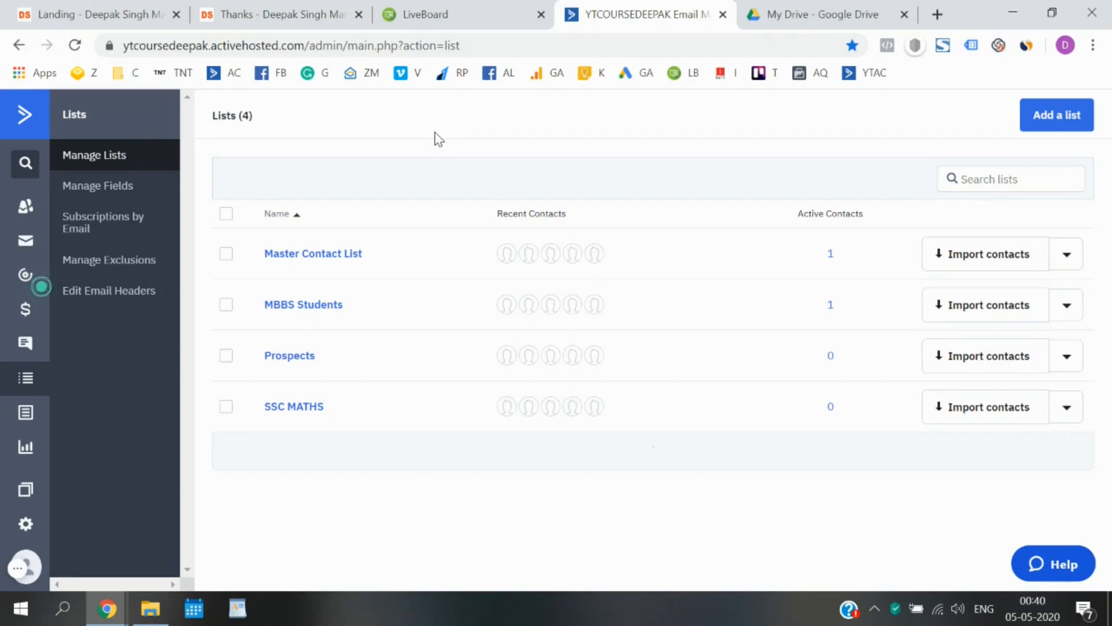
left_click(125, 8)
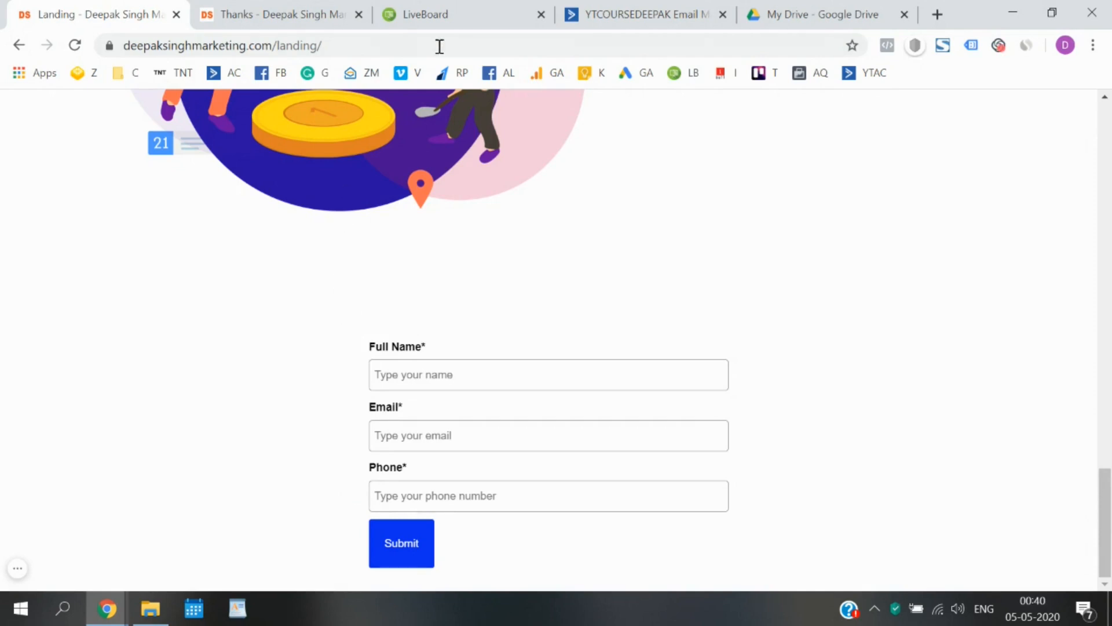
Switch the pen to blue and write Automation at the top right with a wavy underline.
left_click(452, 8)
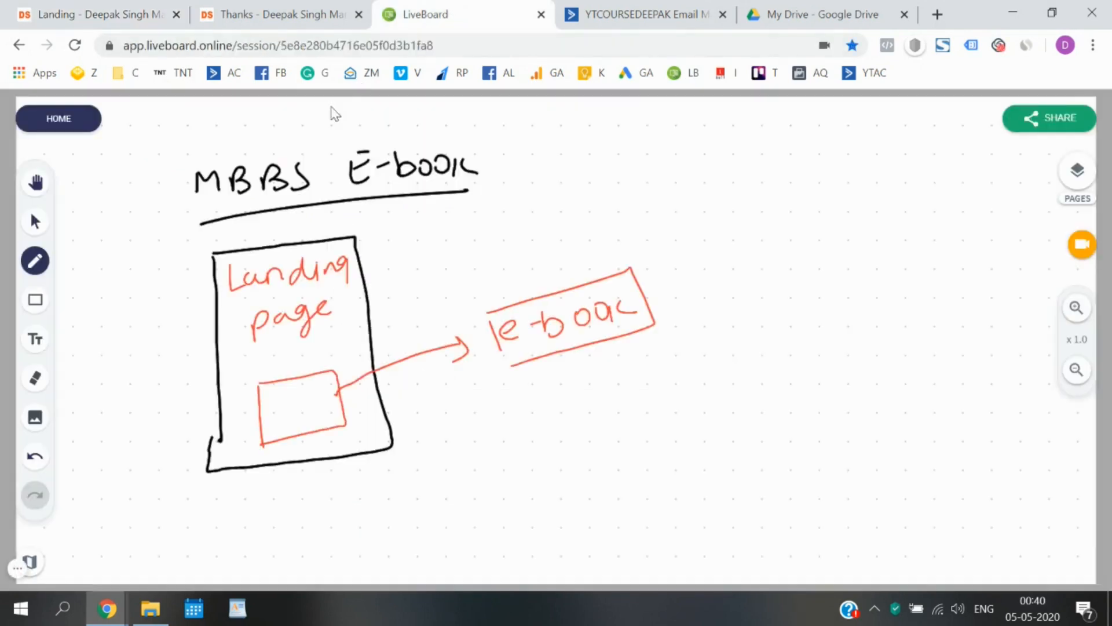
left_click(36, 270)
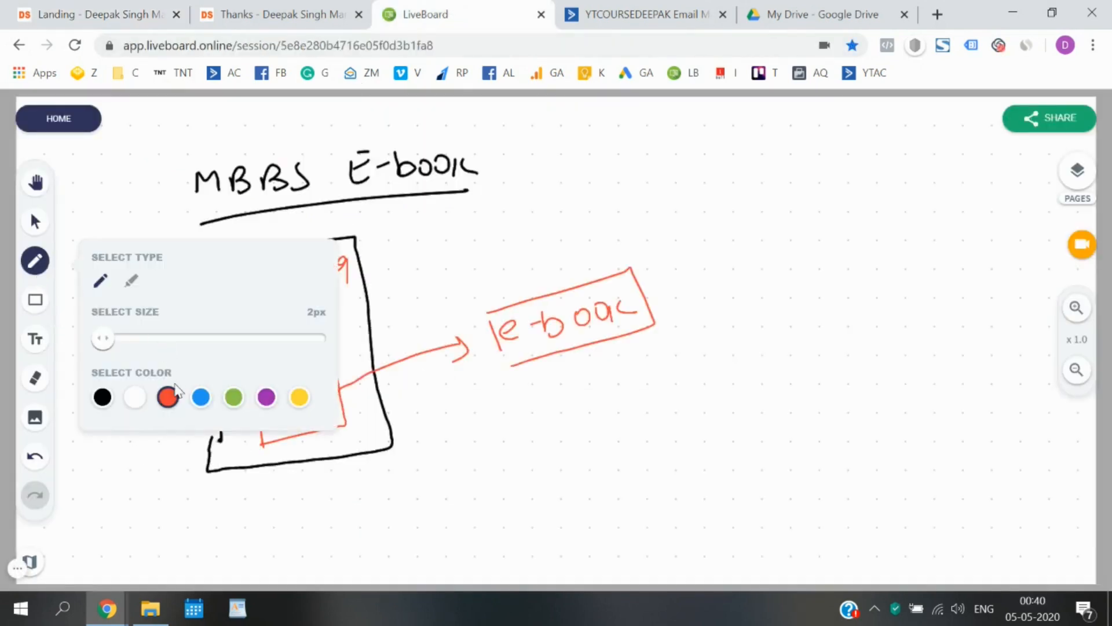
left_click(200, 397)
left_click(35, 264)
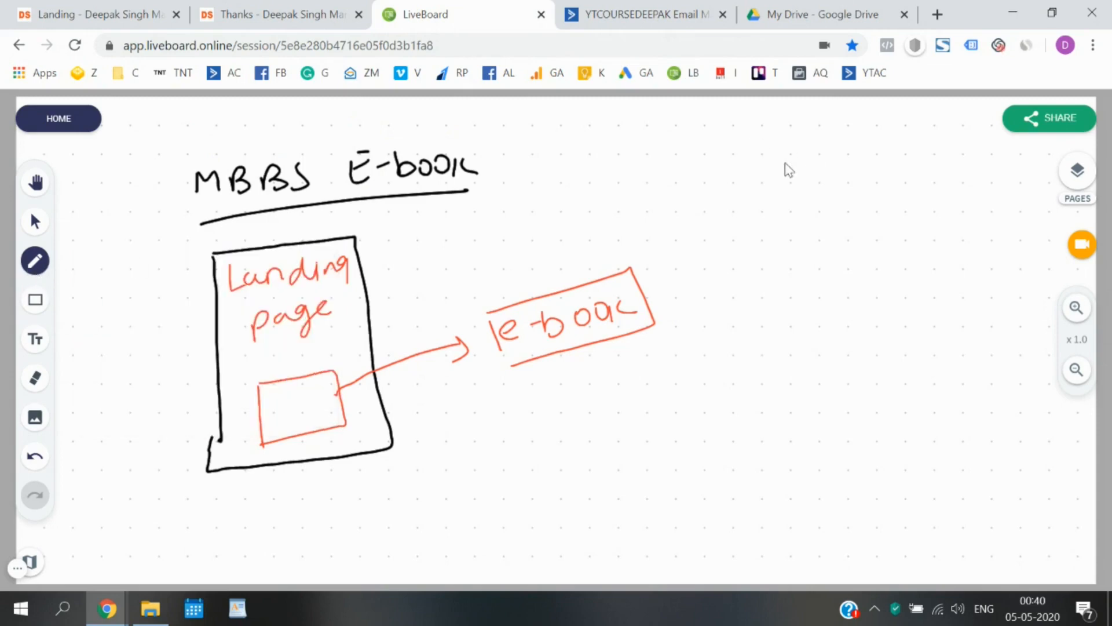
mouse_move(700, 178)
left_mouse_down()
mouse_move(699, 200)
mouse_move(719, 199)
mouse_move(718, 181)
left_mouse_up()
mouse_move(728, 185)
left_mouse_down()
mouse_move(852, 174)
mouse_move(893, 185)
mouse_move(909, 166)
mouse_move(956, 165)
left_mouse_up()
left_click_drag(708, 216, 832, 207)
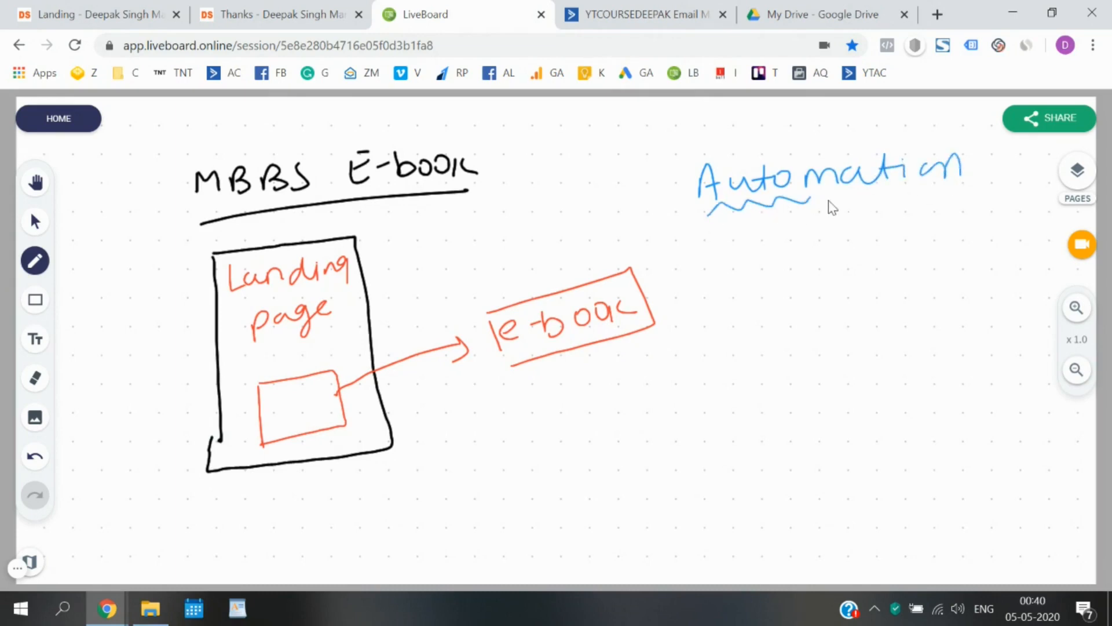
left_click_drag(907, 198, 984, 191)
Draw a blue arrow into the form button box, a circled e-book note, and a circled note below it.
left_click_drag(283, 397, 314, 398)
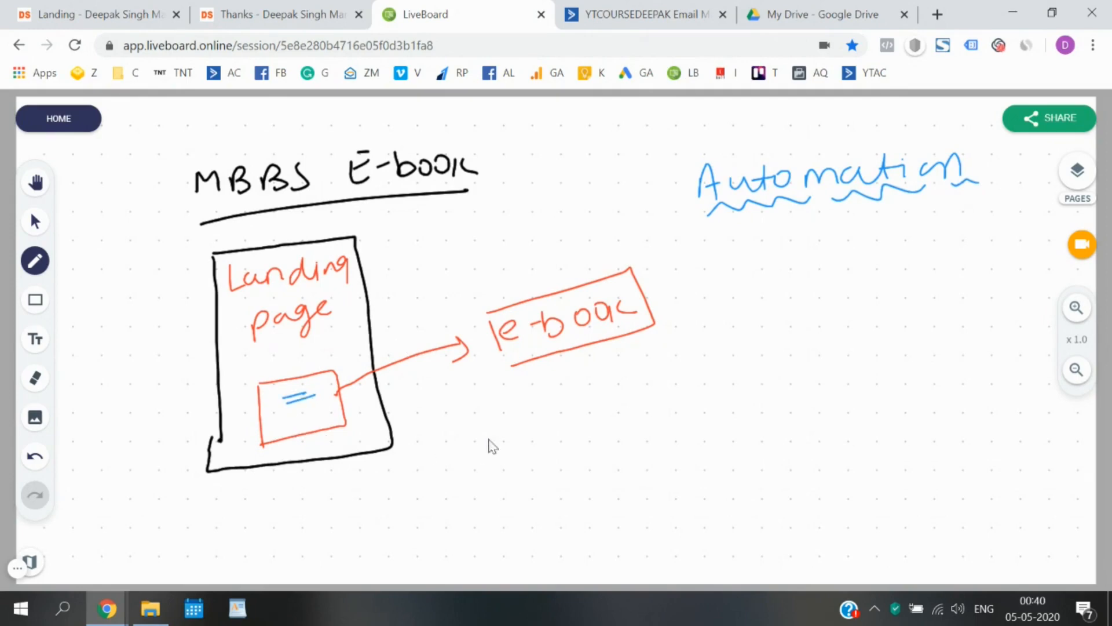
mouse_move(548, 430)
left_mouse_down()
mouse_move(428, 453)
mouse_move(326, 430)
mouse_move(320, 417)
left_mouse_up()
left_click_drag(318, 432, 340, 421)
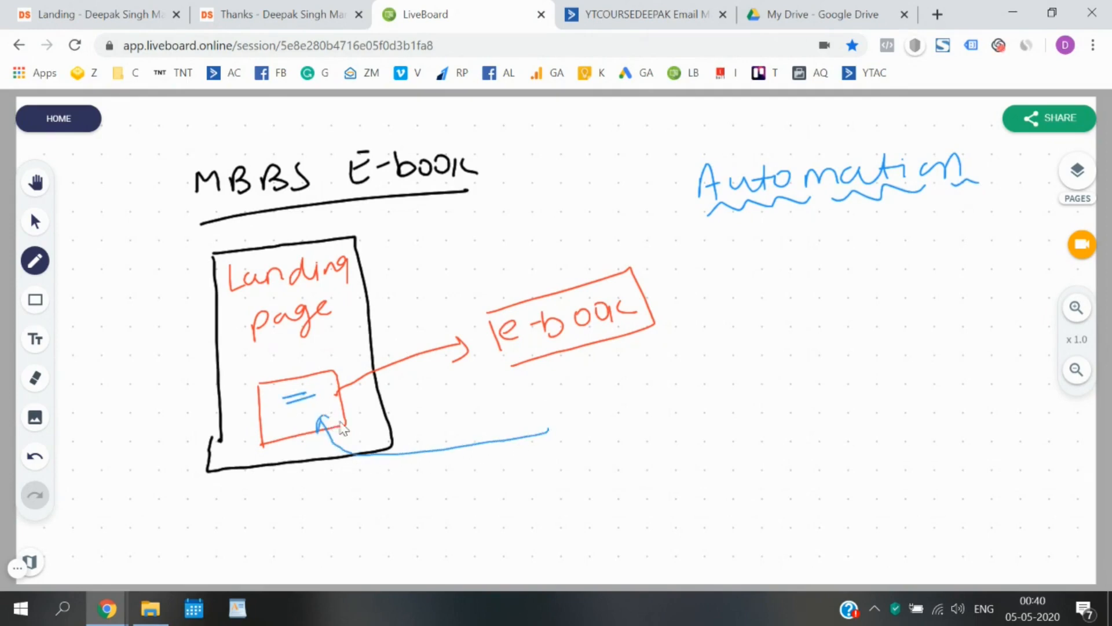
left_click_drag(586, 416, 591, 430)
left_click_drag(603, 413, 610, 411)
mouse_move(616, 398)
left_mouse_down()
mouse_move(616, 418)
mouse_move(703, 393)
left_mouse_up()
mouse_move(714, 361)
left_mouse_down()
mouse_move(661, 362)
mouse_move(684, 366)
left_mouse_up()
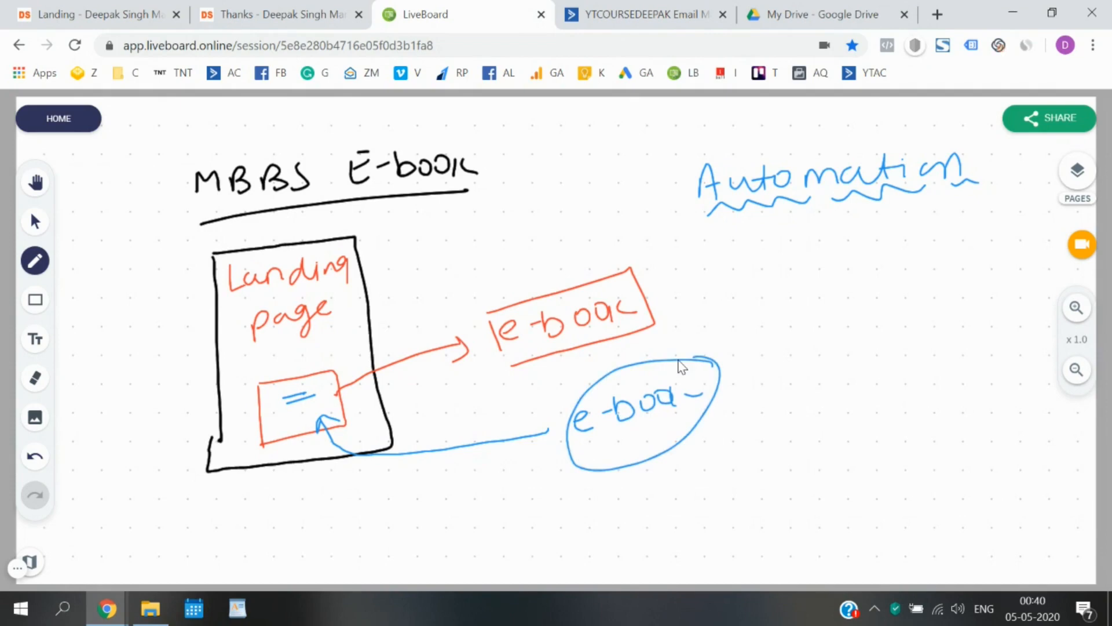
mouse_move(600, 506)
left_mouse_down()
mouse_move(592, 532)
mouse_move(618, 505)
left_mouse_up()
left_click_drag(631, 506, 631, 518)
mouse_move(637, 510)
left_mouse_down()
mouse_move(719, 493)
mouse_move(586, 554)
mouse_move(695, 478)
left_mouse_up()
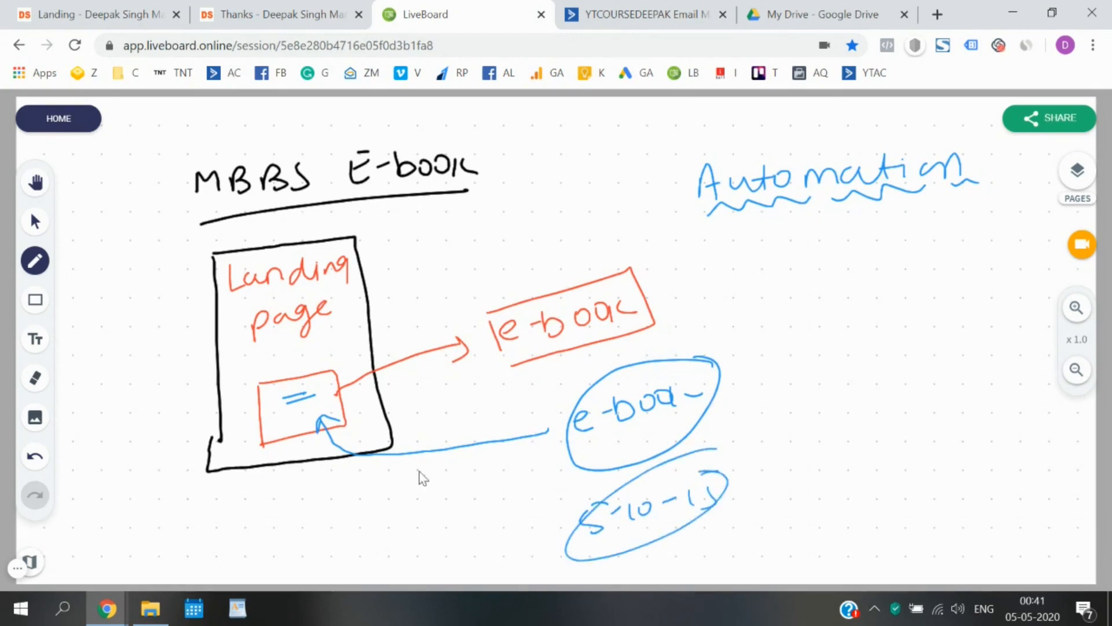
Write the figures 500, 1000 and 2000 near the landing box and add wavy lines around Automation.
mouse_move(151, 439)
left_mouse_down()
mouse_move(165, 464)
mouse_move(204, 422)
mouse_move(245, 516)
mouse_move(285, 471)
left_mouse_up()
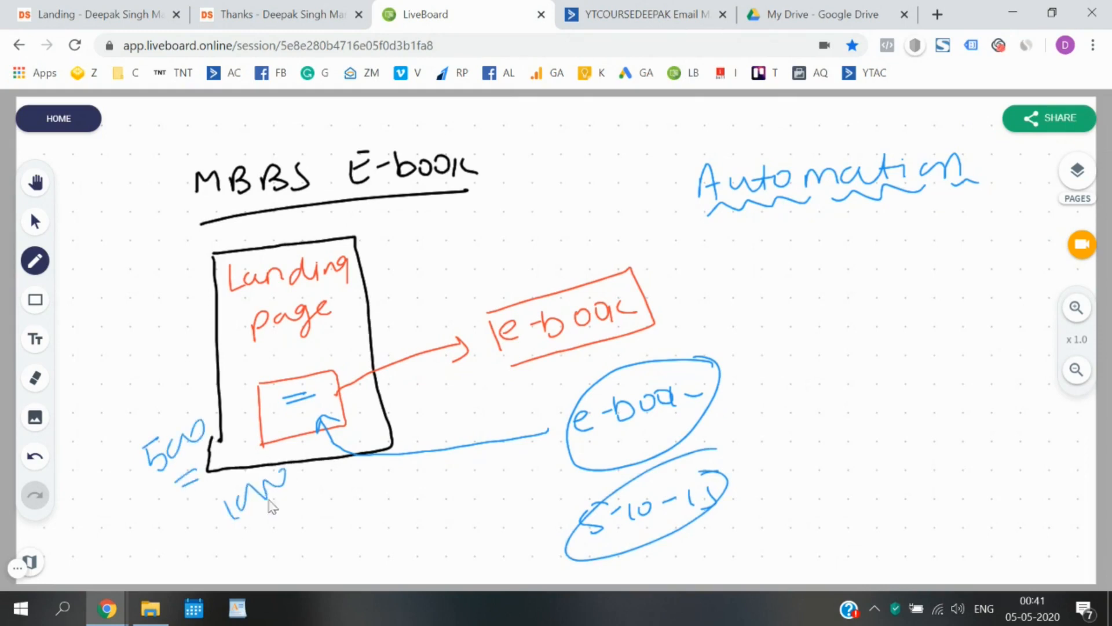
left_click_drag(245, 534, 313, 491)
mouse_move(369, 488)
left_mouse_down()
mouse_move(387, 510)
mouse_move(453, 463)
left_mouse_up()
mouse_move(394, 520)
left_mouse_down()
mouse_move(448, 490)
mouse_move(447, 501)
left_mouse_up()
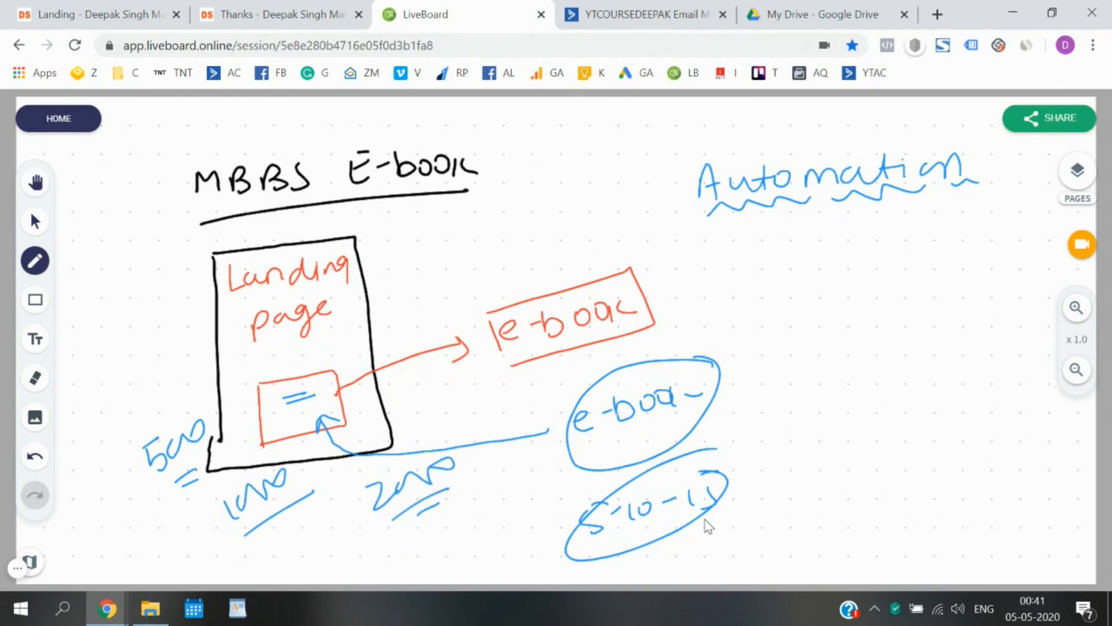
left_click_drag(703, 151, 953, 126)
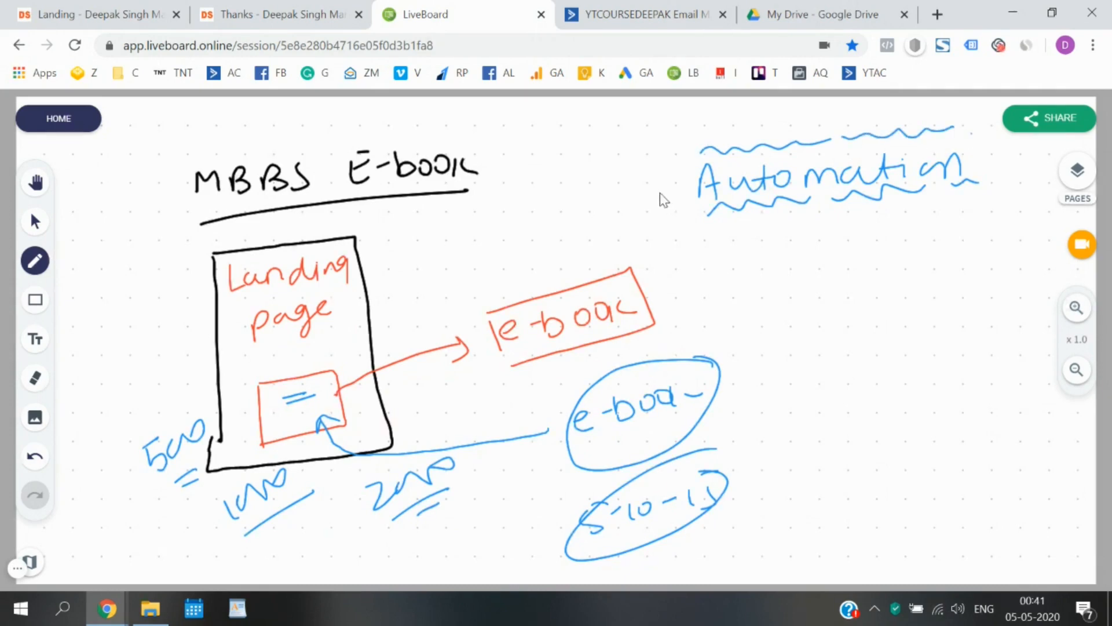
left_click_drag(660, 193, 674, 198)
left_click_drag(984, 153, 989, 153)
Draw a box under the Automation heading and write an underlined 'Link' inside it.
left_click(632, 27)
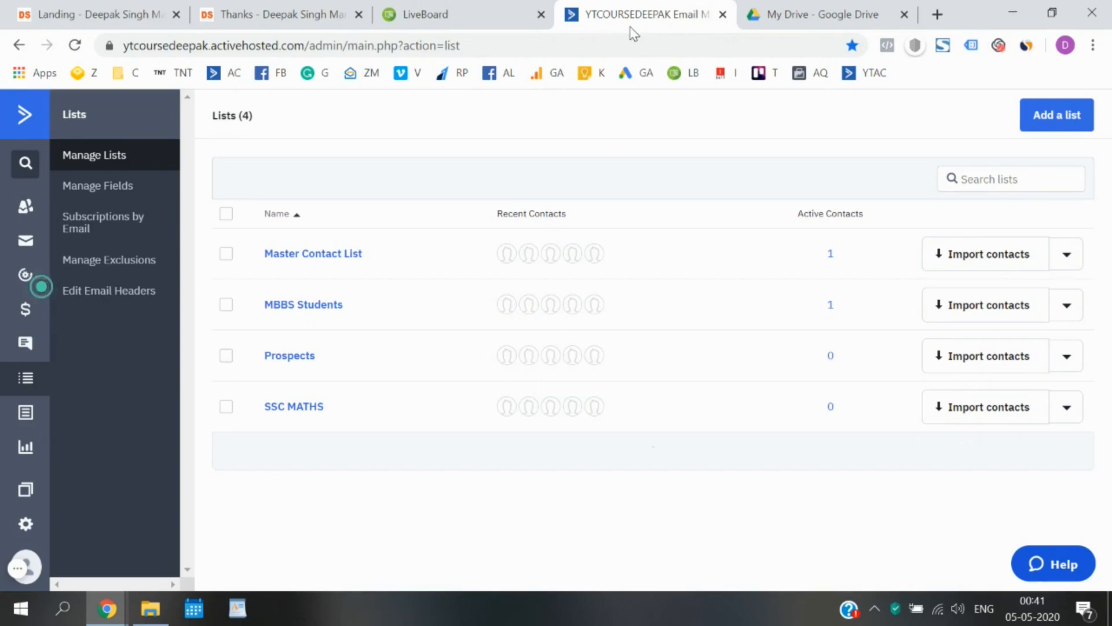
left_click(471, 7)
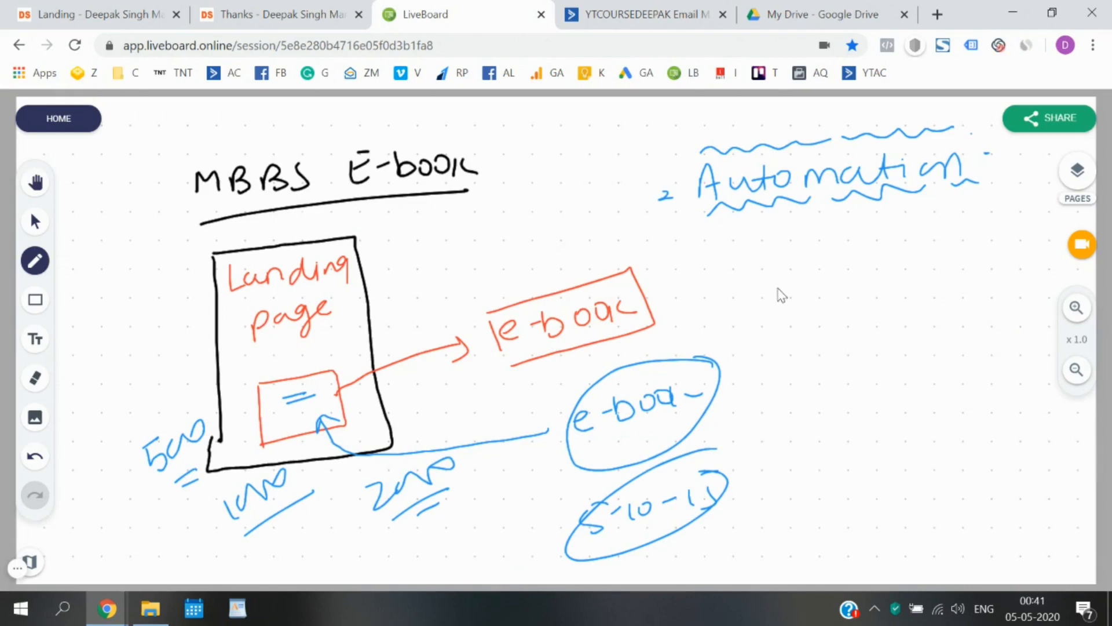
mouse_move(767, 261)
left_mouse_down()
mouse_move(770, 380)
mouse_move(836, 254)
mouse_move(793, 362)
left_mouse_up()
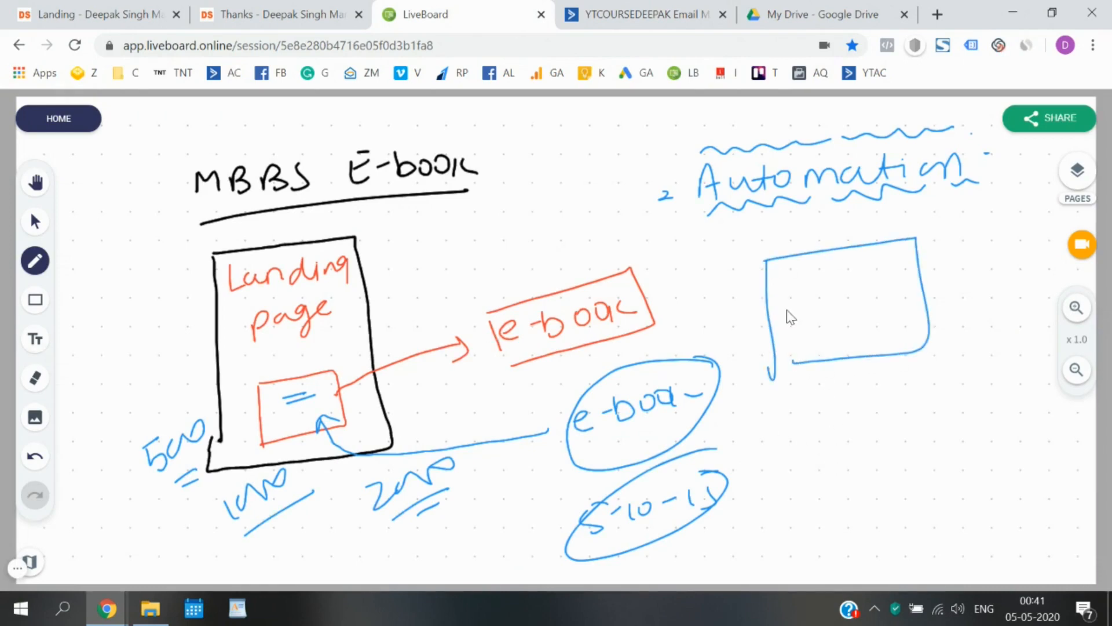
left_click_drag(829, 316, 882, 317)
left_click_drag(817, 342, 852, 335)
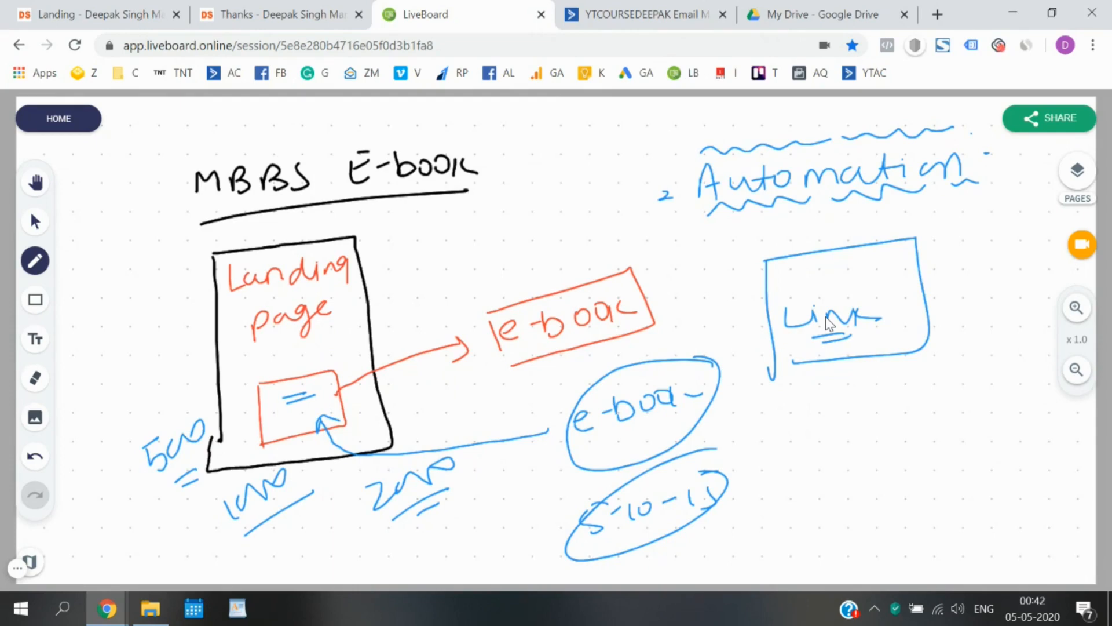
left_click(811, 15)
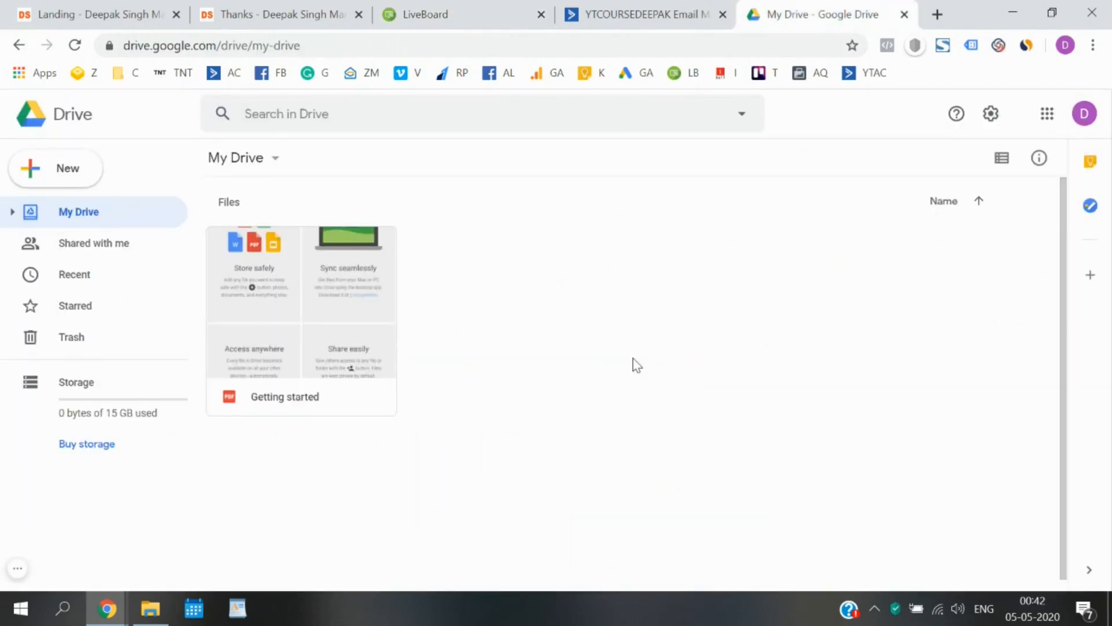
Use New > File upload to add sample.pdf from Downloads to My Drive.
left_click(55, 174)
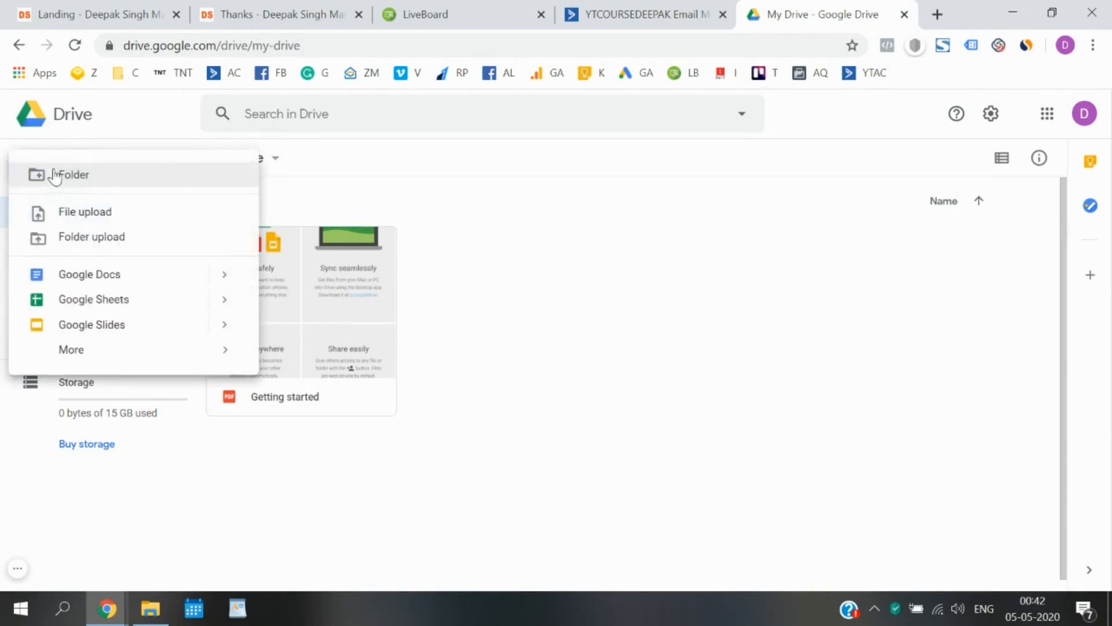
left_click(102, 222)
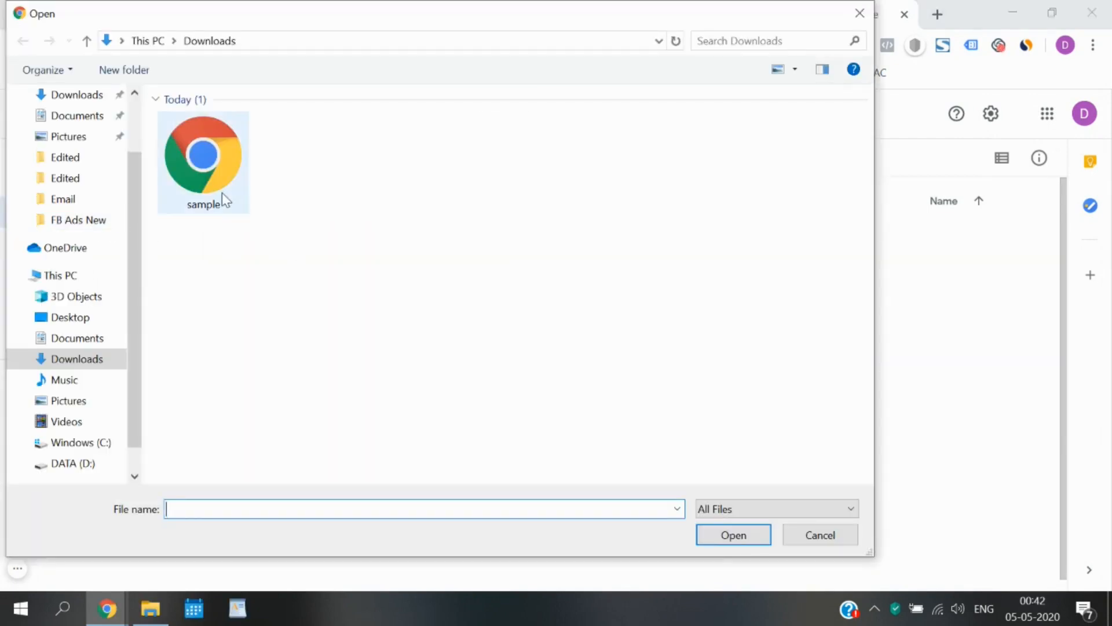
double_click(224, 200)
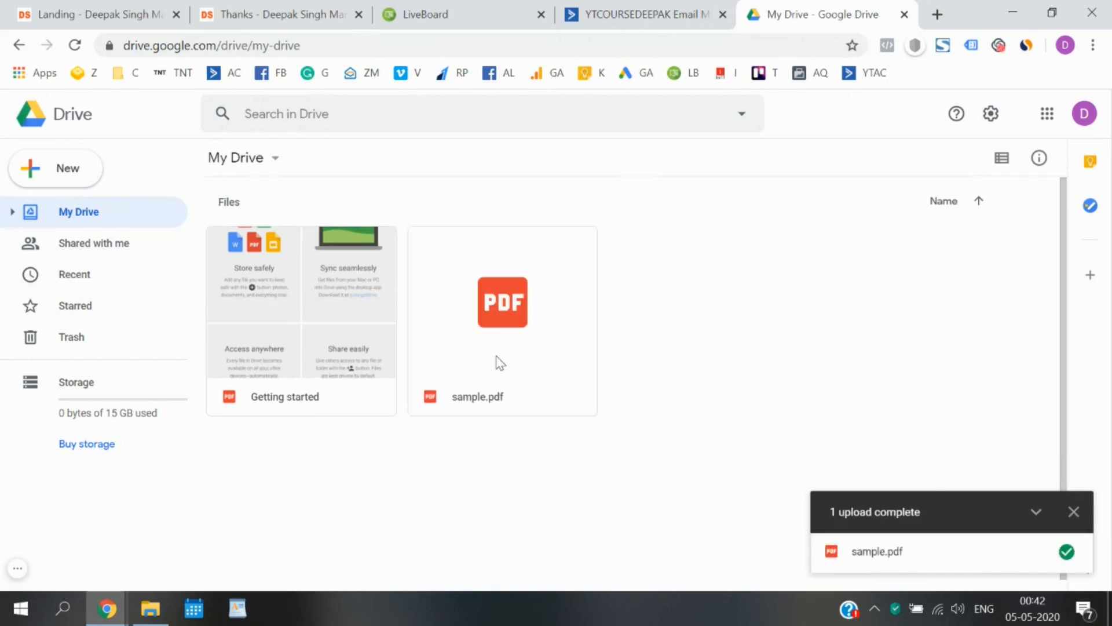
Go to the empty Automations page in ActiveCampaign and start Create an automation.
left_click(603, 8)
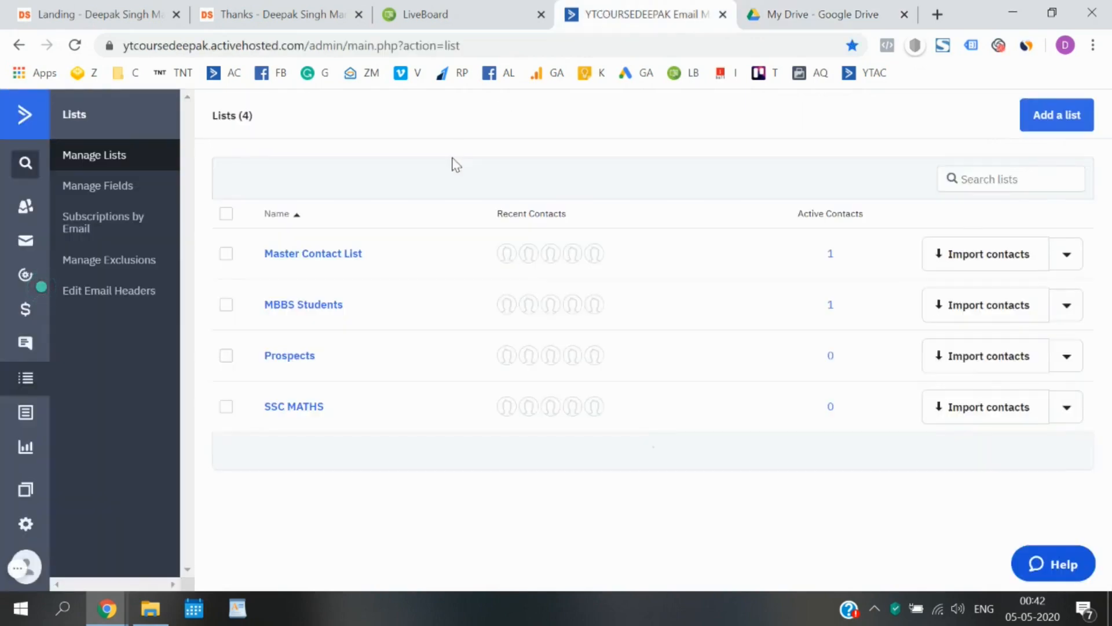
left_click(24, 122)
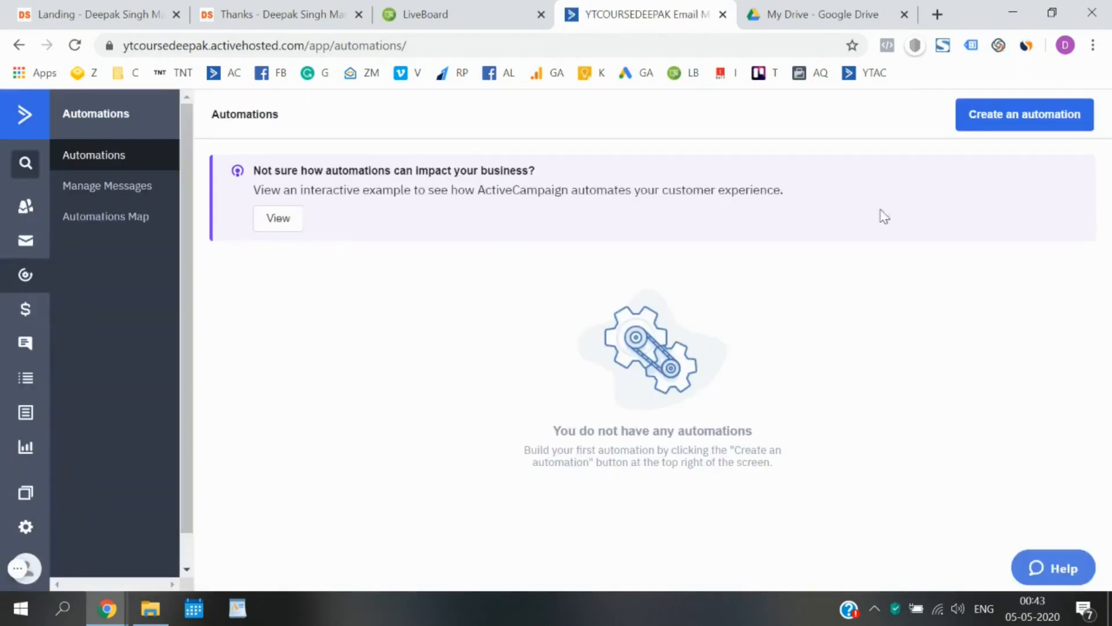
left_click(1014, 127)
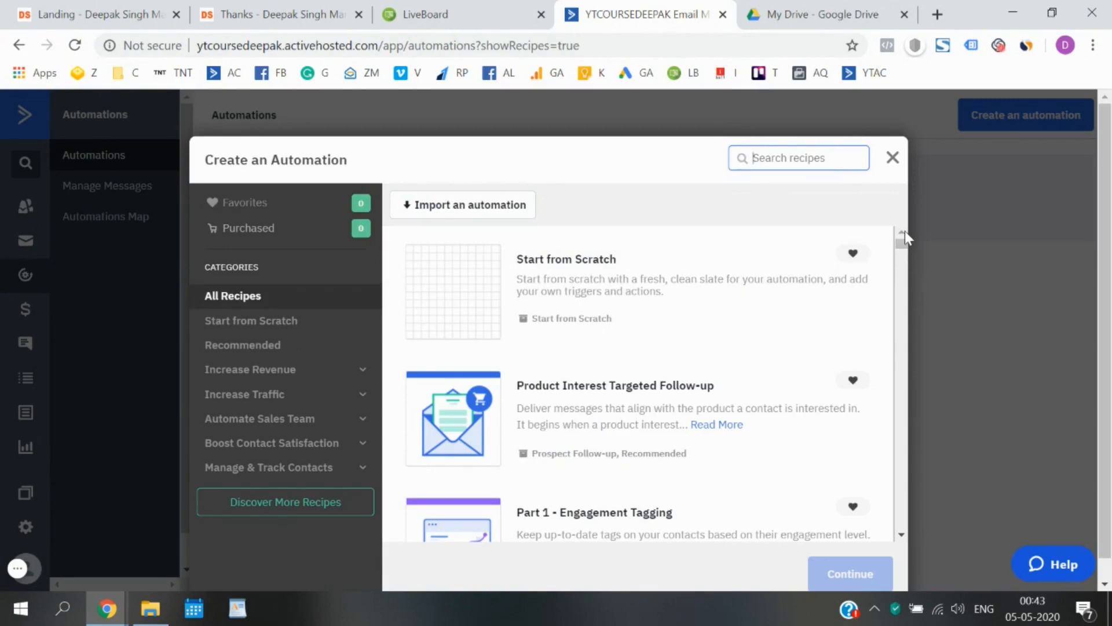
Select the Start from Scratch recipe and continue, repeating the choice to load the blank builder.
mouse_move(901, 242)
left_mouse_down()
mouse_move(900, 467)
mouse_move(886, 513)
mouse_move(901, 237)
left_mouse_up()
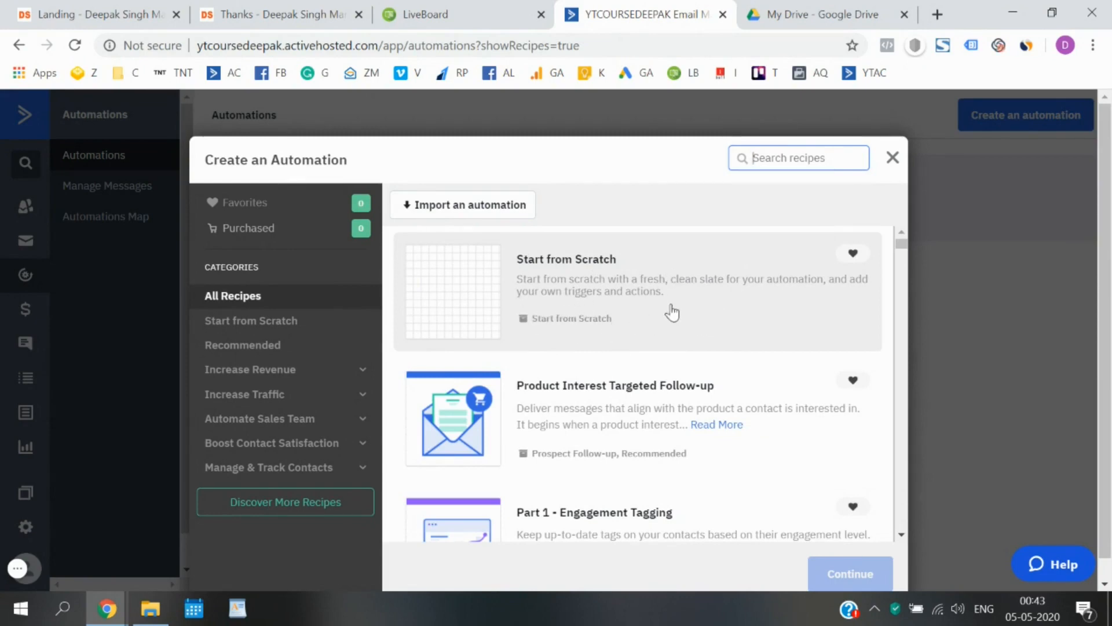
scroll(742, 387, "down", 1)
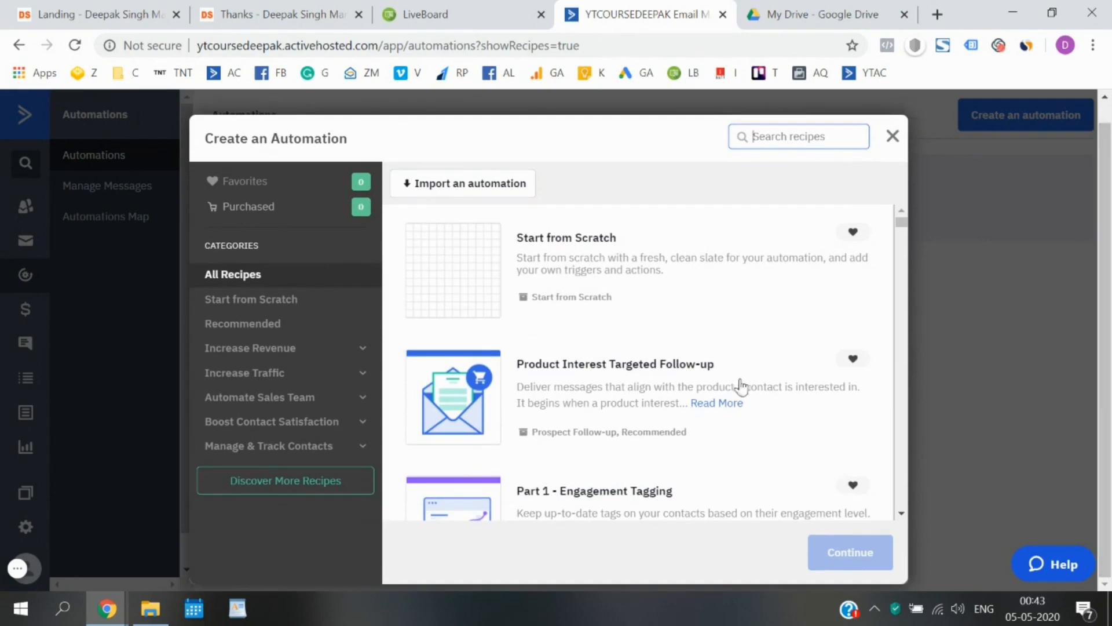
left_click(610, 250)
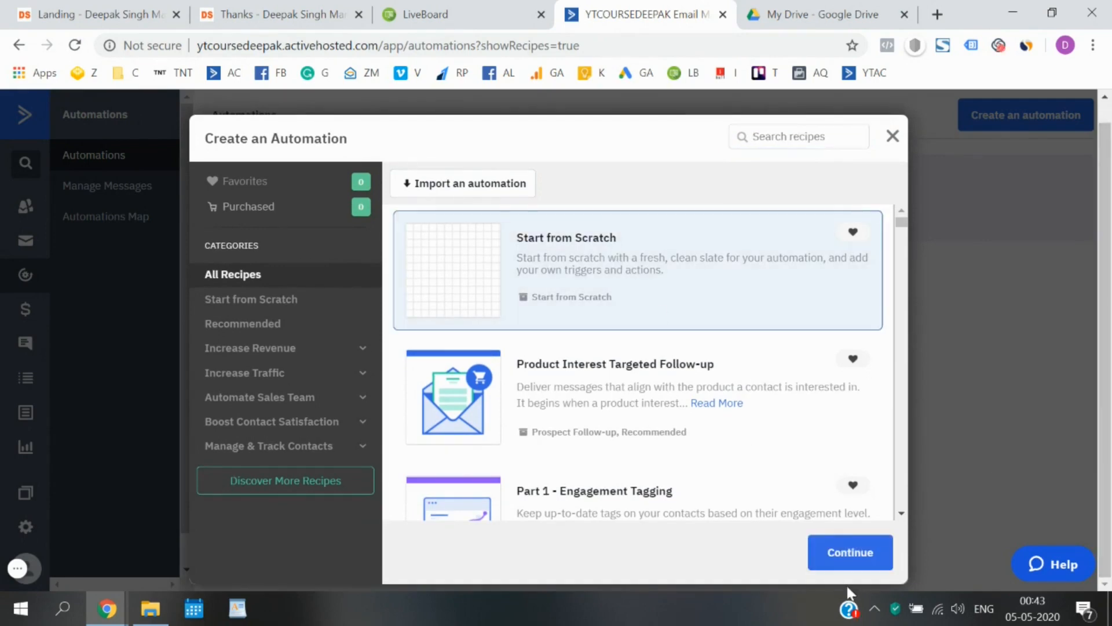
left_click(851, 556)
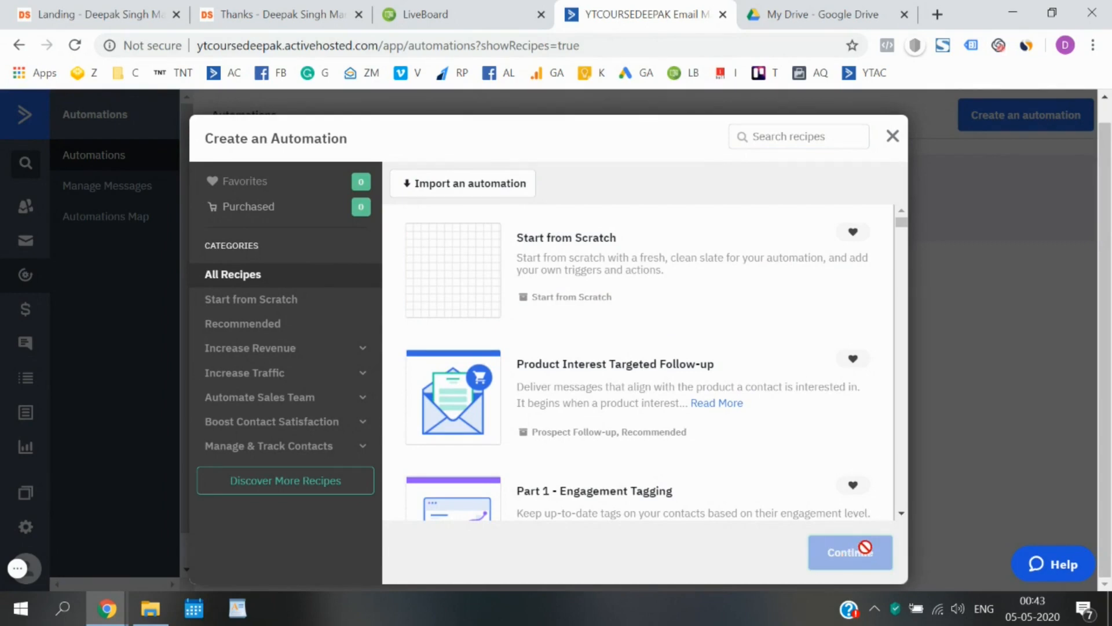
left_click(553, 300)
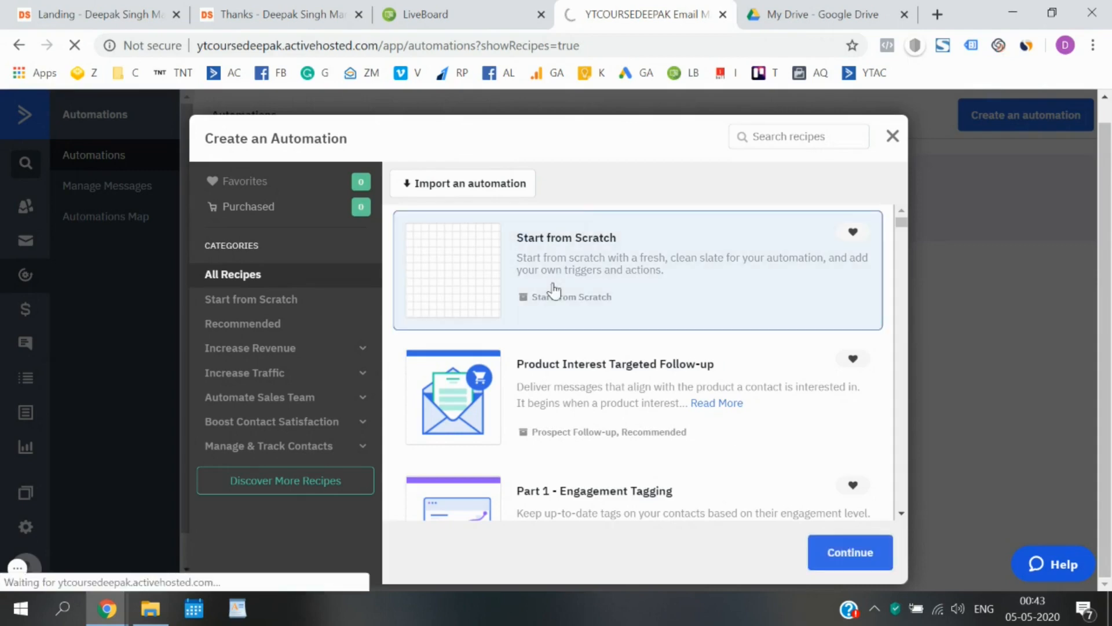
left_click(847, 557)
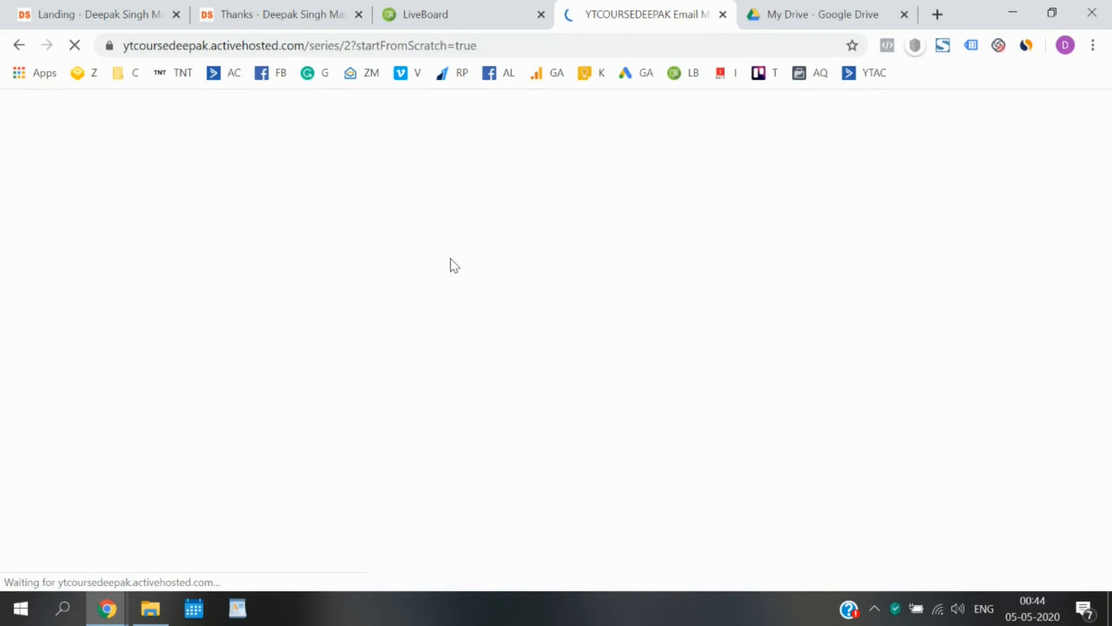
Glance at the landing page's signup form, then return via LiveBoard to the automation builder.
left_click(148, 16)
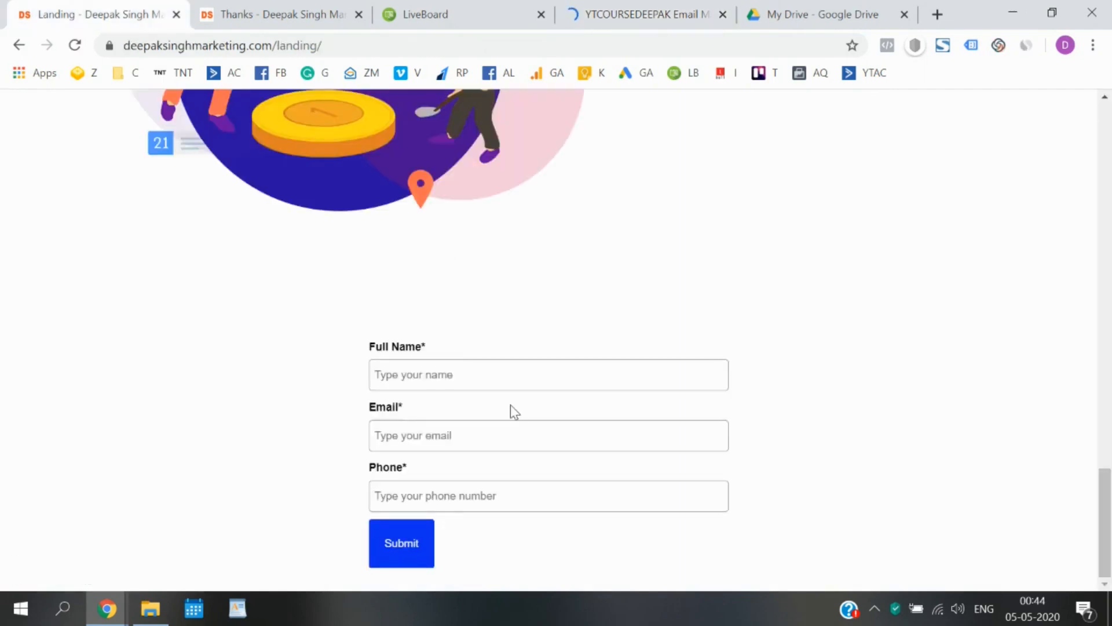
left_click(524, 12)
left_click(583, 12)
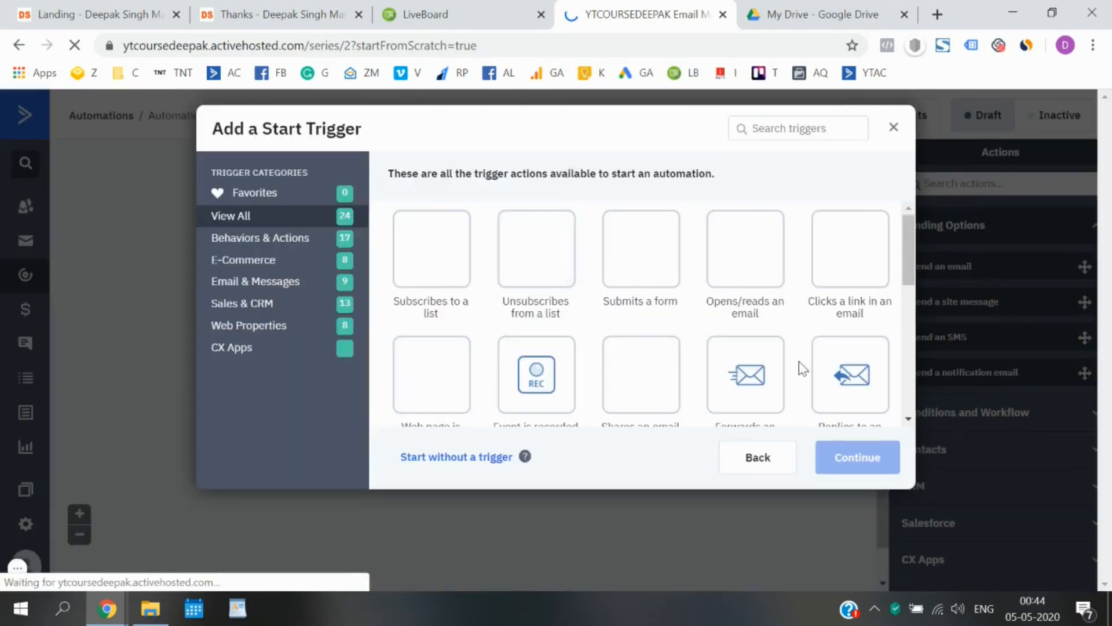
Keep Automation 2 without a start trigger, dismiss the action picker, and return to LiveBoard.
left_click(895, 131)
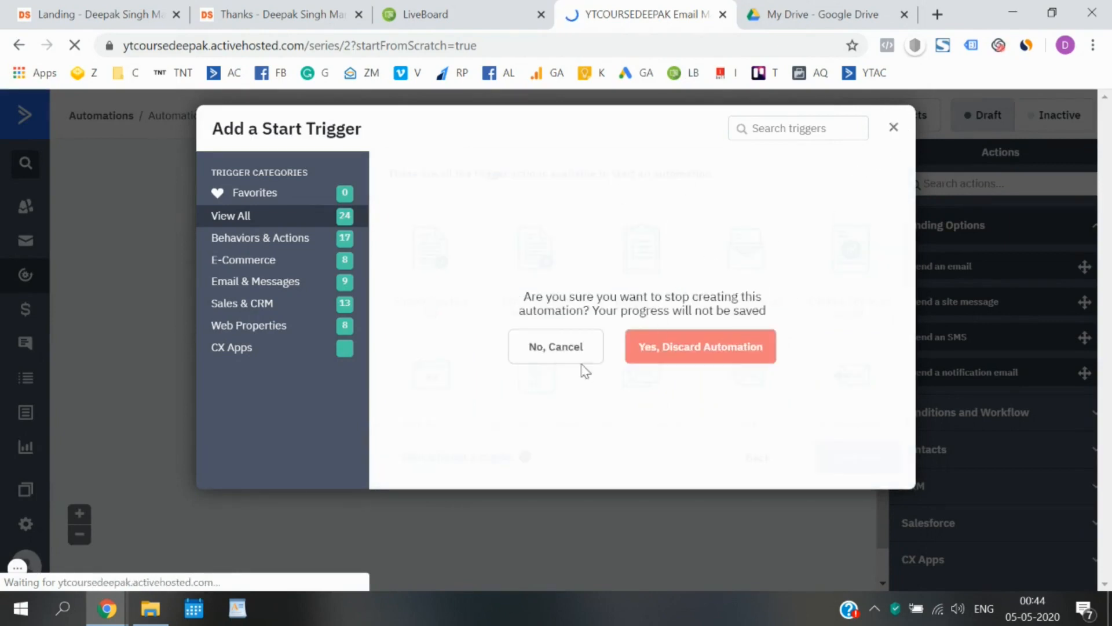
left_click(574, 348)
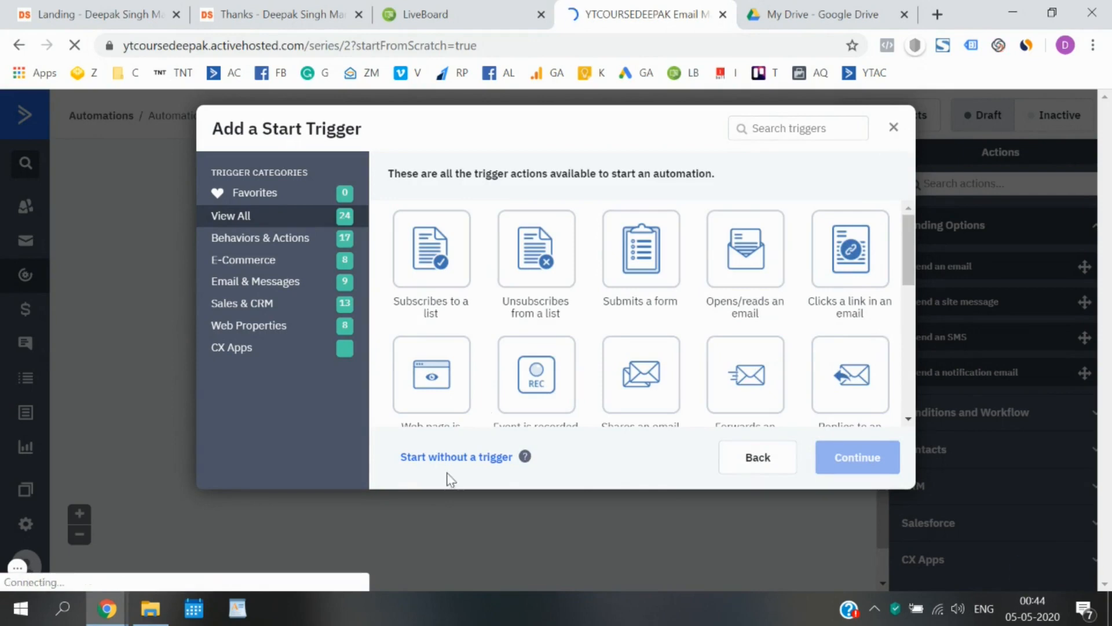
left_click(455, 459)
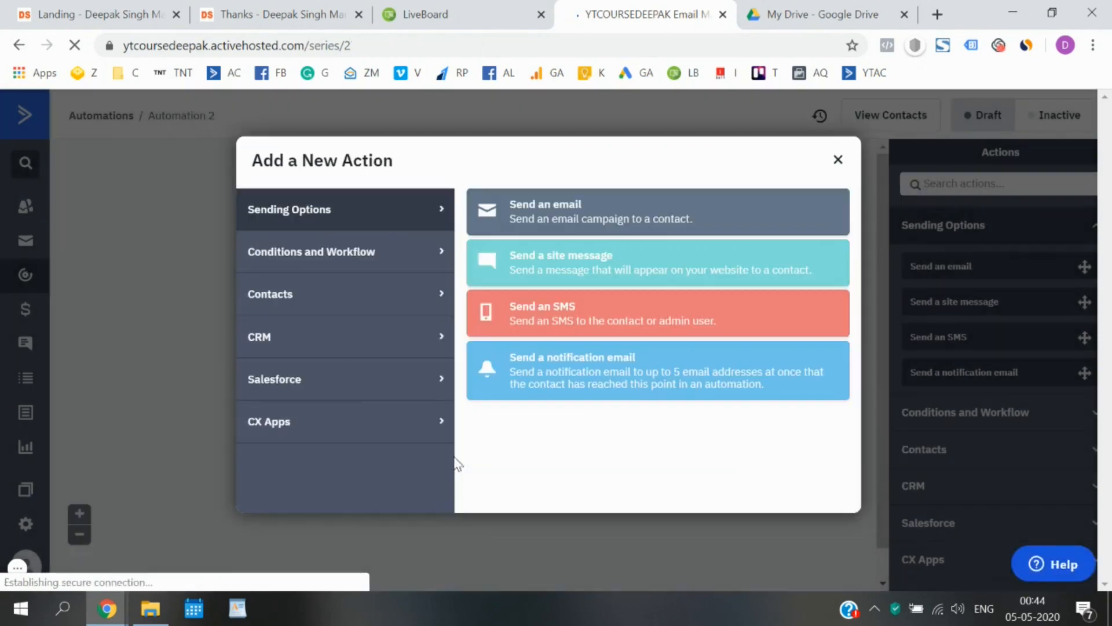
left_click(839, 160)
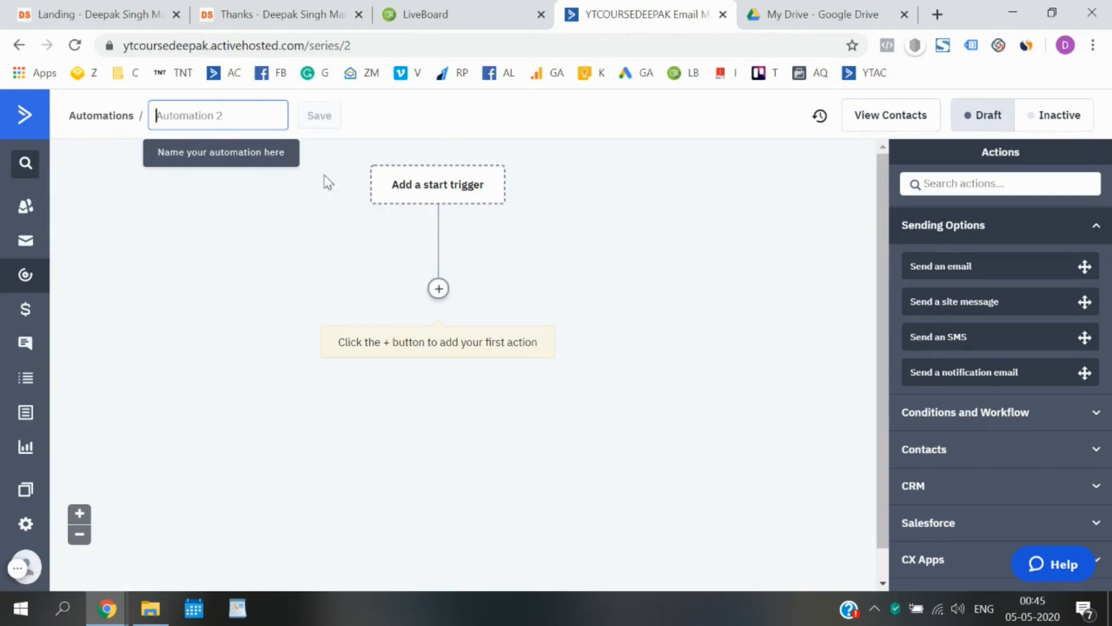
left_click(421, 13)
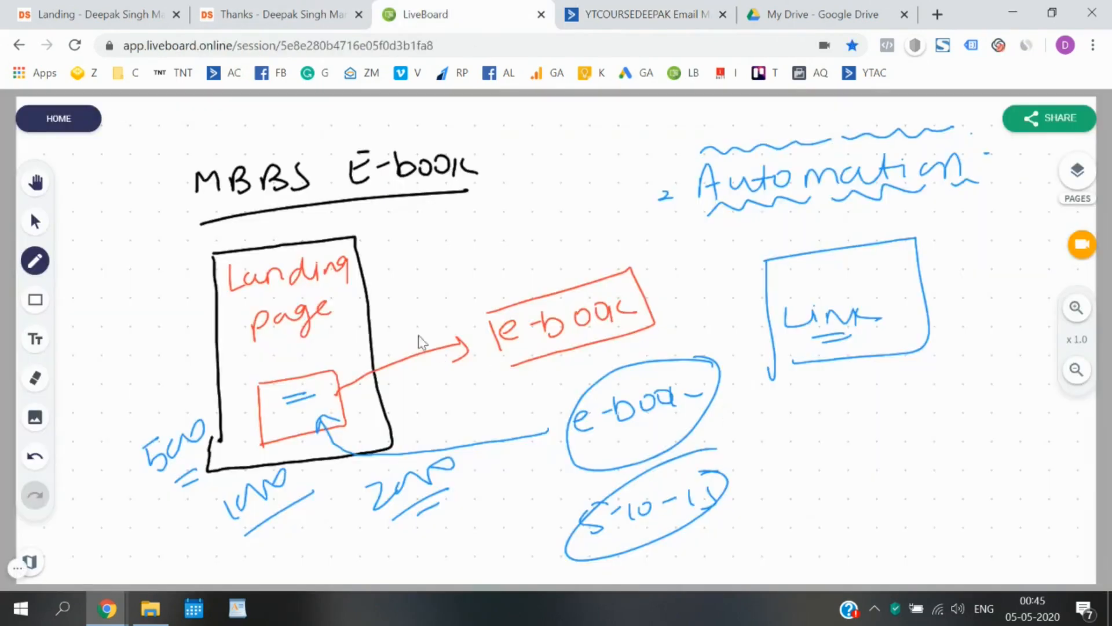
Handwrite a circled 'Form' with an arrow to 'List', and 'MBBS Students' beneath it.
mouse_move(441, 207)
left_mouse_down()
mouse_move(443, 231)
mouse_move(464, 211)
mouse_move(489, 220)
mouse_move(558, 174)
mouse_move(556, 197)
mouse_move(586, 157)
mouse_move(583, 171)
left_mouse_up()
left_click_drag(581, 129, 625, 146)
mouse_move(633, 120)
left_mouse_down()
mouse_move(633, 146)
mouse_move(642, 129)
left_mouse_up()
left_click_drag(608, 148, 640, 142)
mouse_move(556, 232)
left_mouse_down()
mouse_move(566, 216)
mouse_move(585, 219)
mouse_move(613, 200)
mouse_move(640, 214)
mouse_move(660, 200)
left_mouse_up()
left_click_drag(607, 229, 591, 249)
mouse_move(616, 232)
left_mouse_down()
mouse_move(626, 246)
mouse_move(631, 232)
left_mouse_up()
left_click_drag(638, 227, 667, 238)
mouse_move(667, 239)
left_mouse_down()
mouse_move(675, 209)
mouse_move(692, 221)
left_mouse_up()
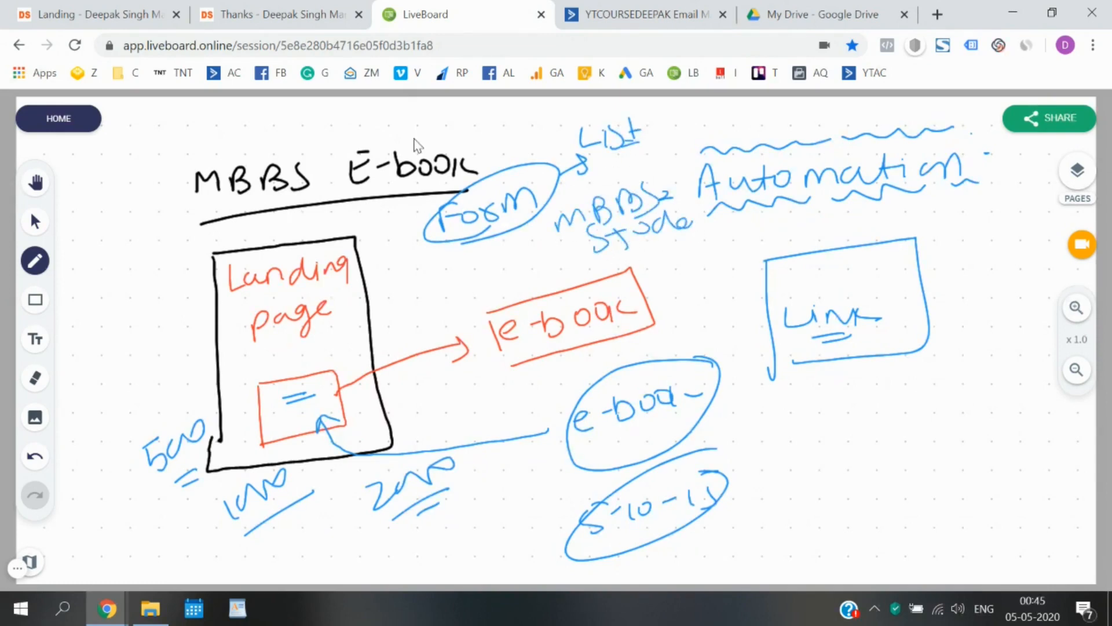
left_click(581, 10)
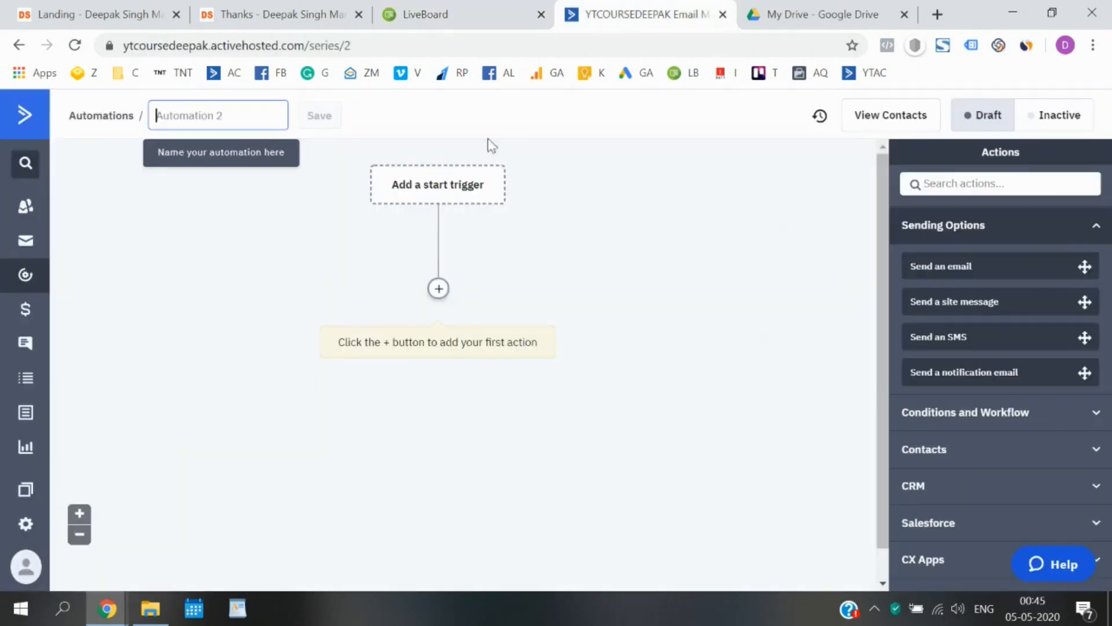
Pick 'Subscribes to a list' as Automation 2's start trigger and open its options.
left_click(440, 185)
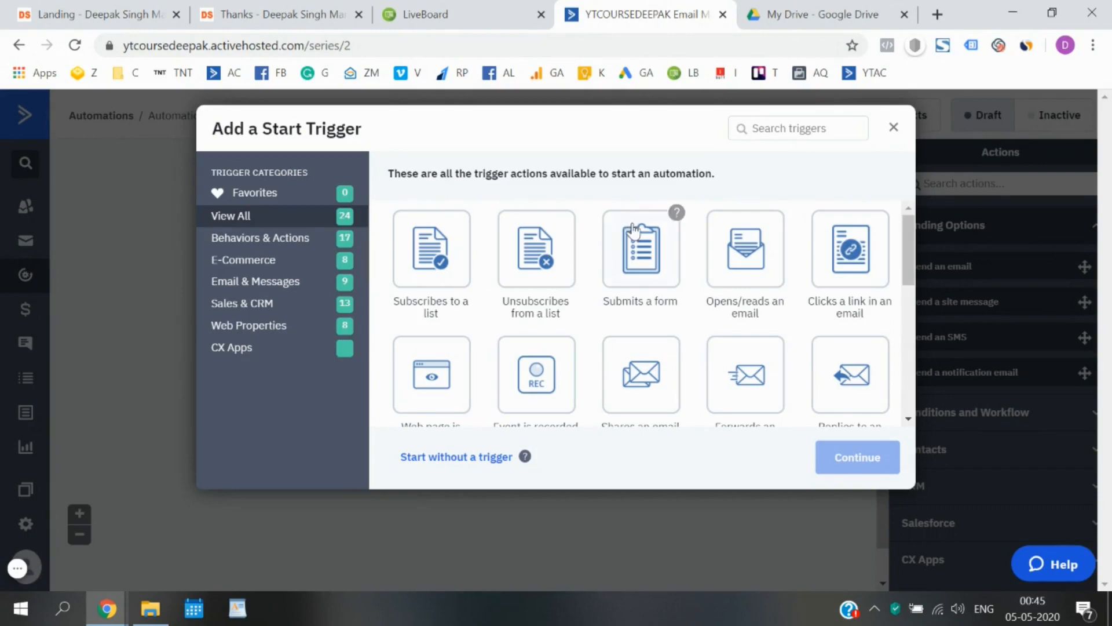
left_click(429, 298)
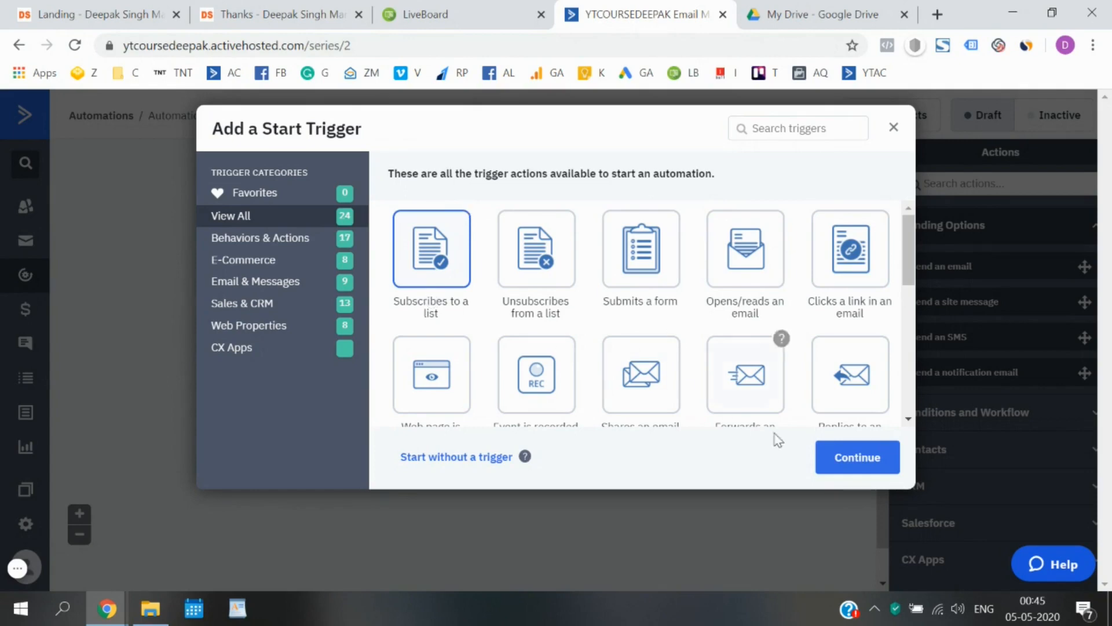
left_click(835, 460)
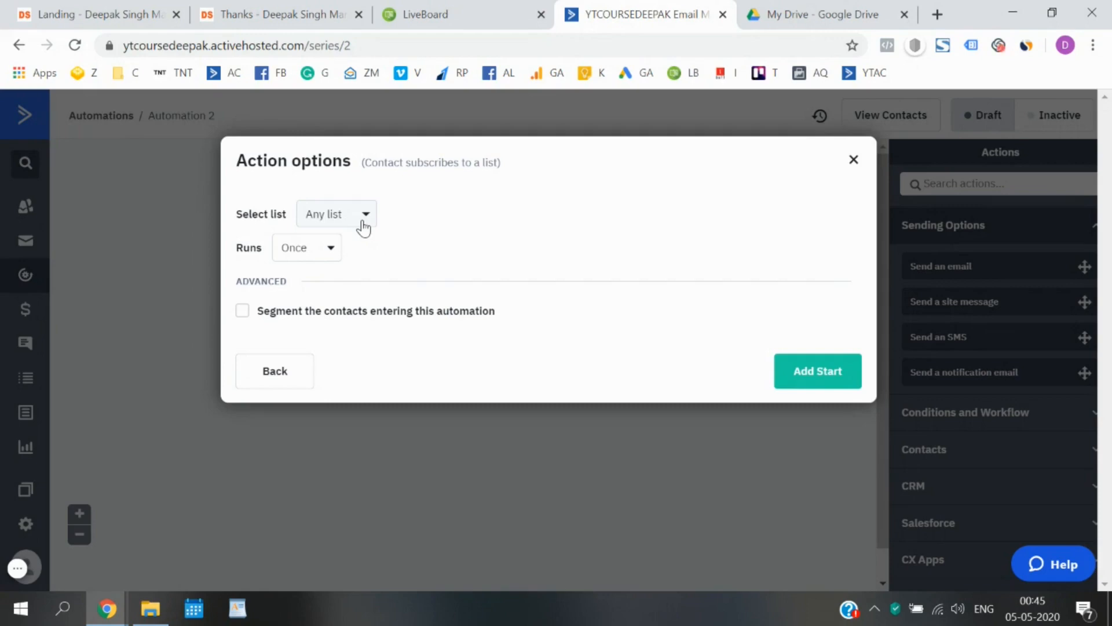
Trigger the automation on subscription to the MBBS Students list, running Once, and add the start.
left_click(363, 215)
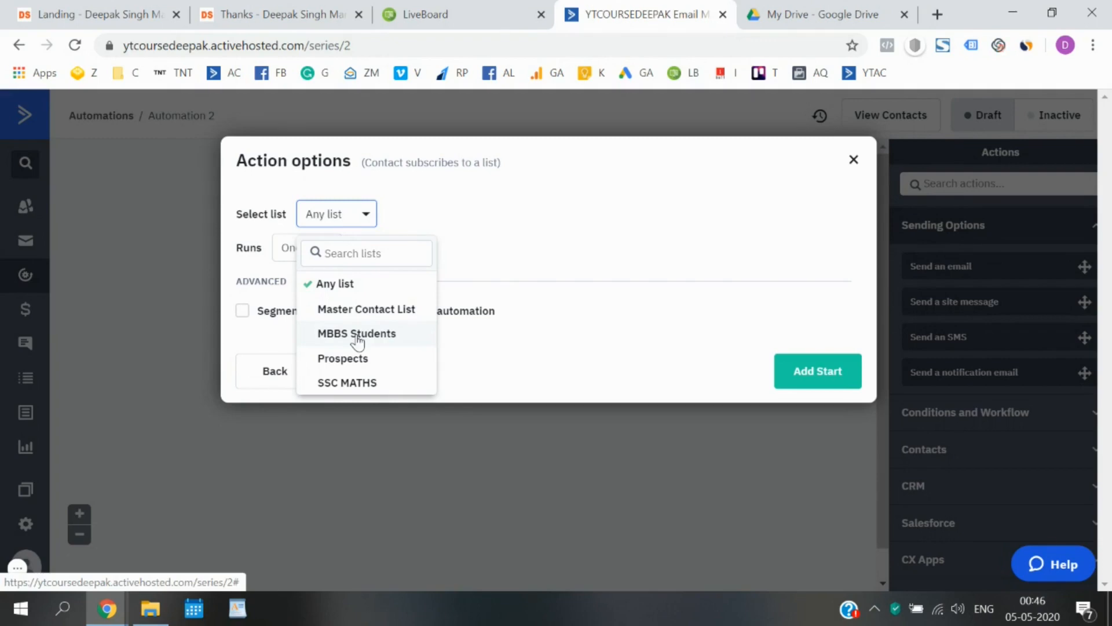
left_click(358, 335)
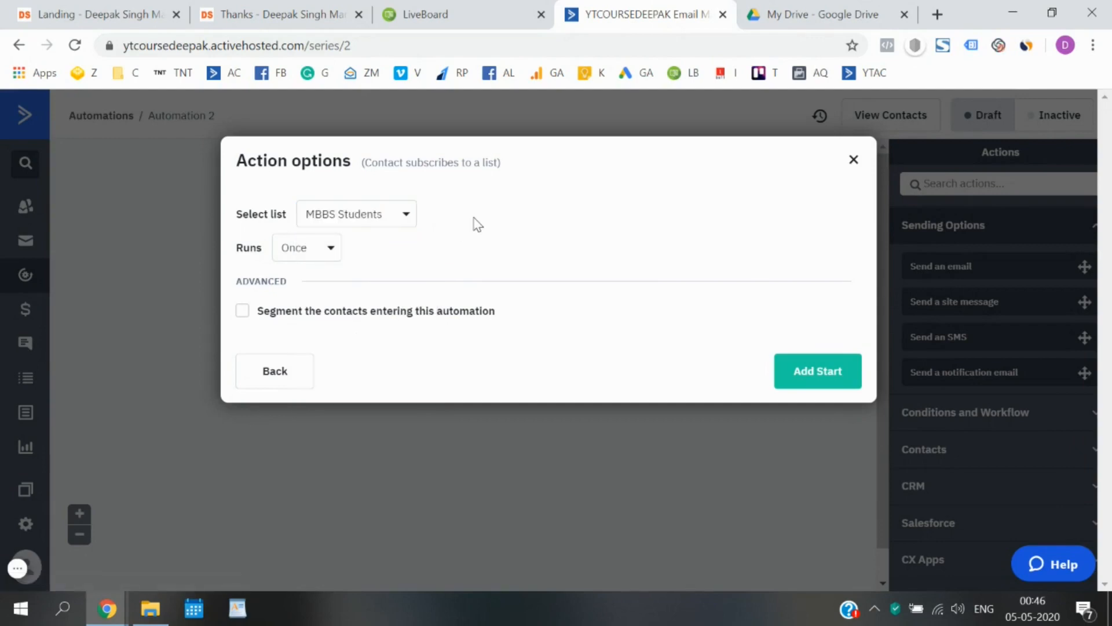
left_click(324, 253)
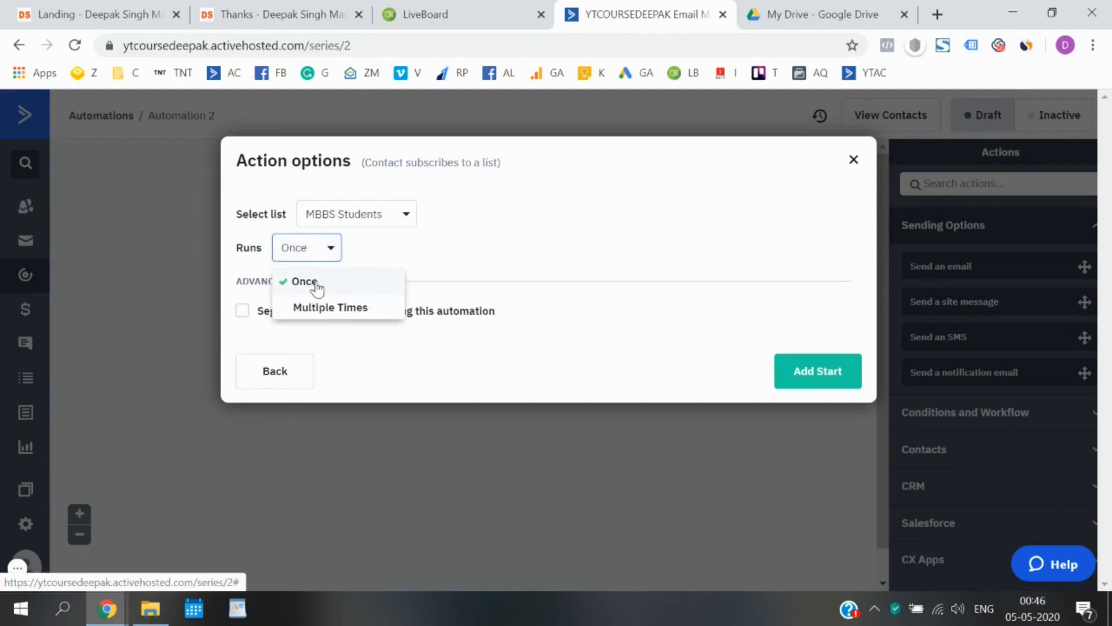
left_click(371, 266)
left_click(149, 12)
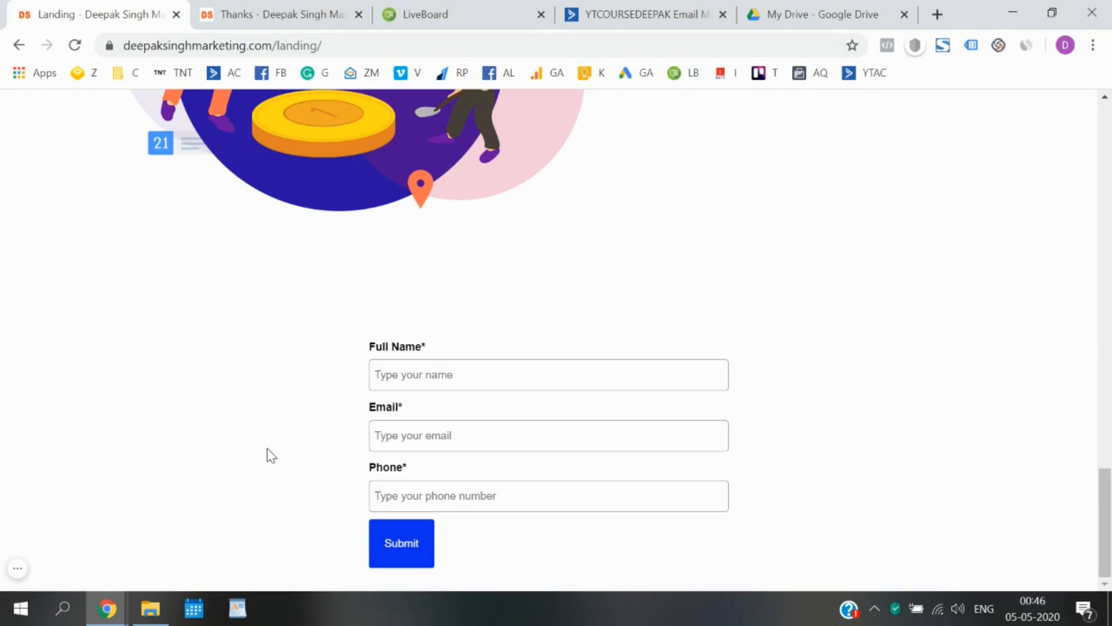
left_click(644, 12)
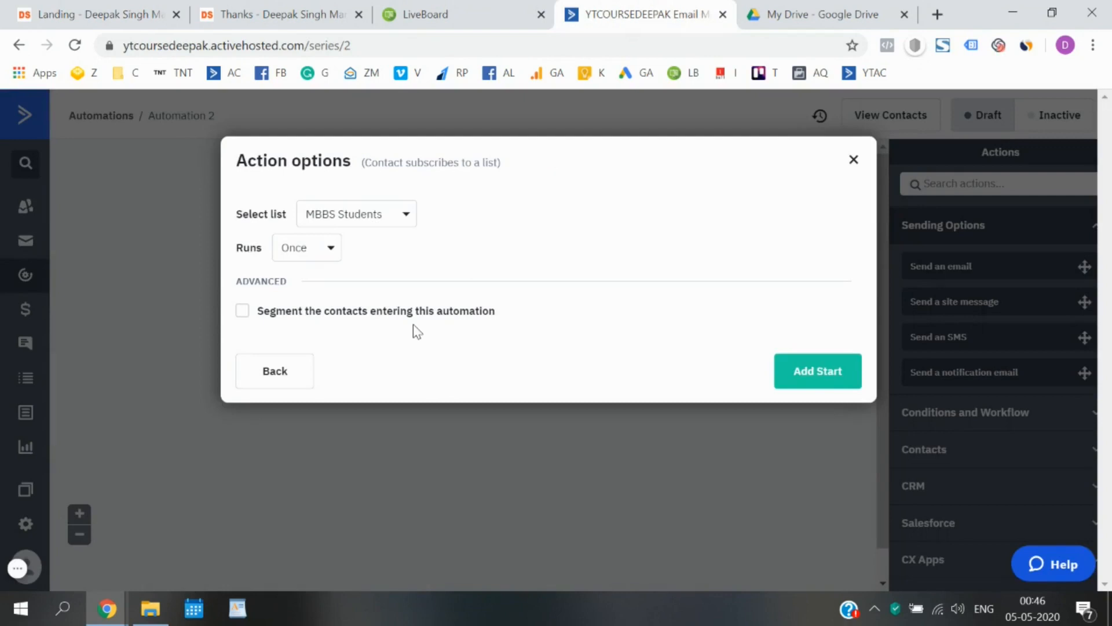
left_click(322, 250)
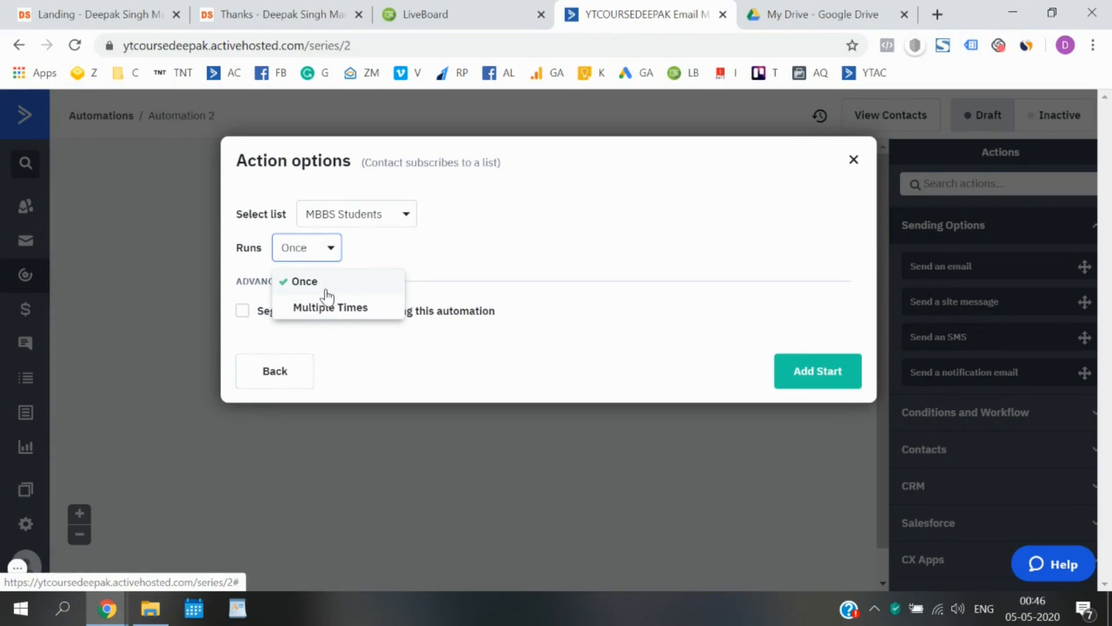
left_click(325, 288)
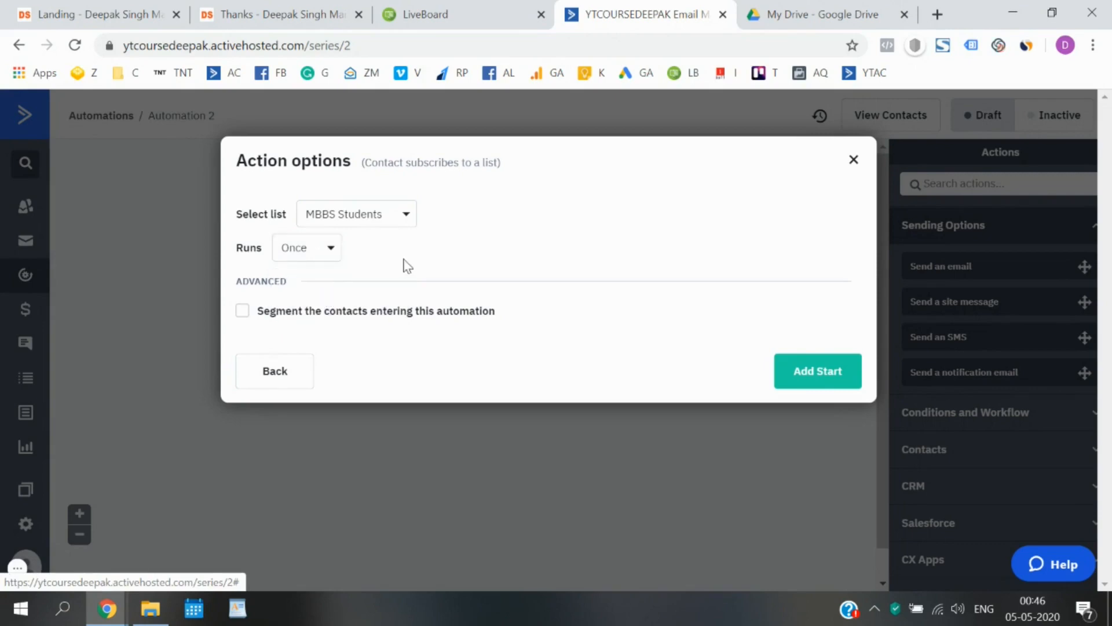
left_click(173, 4)
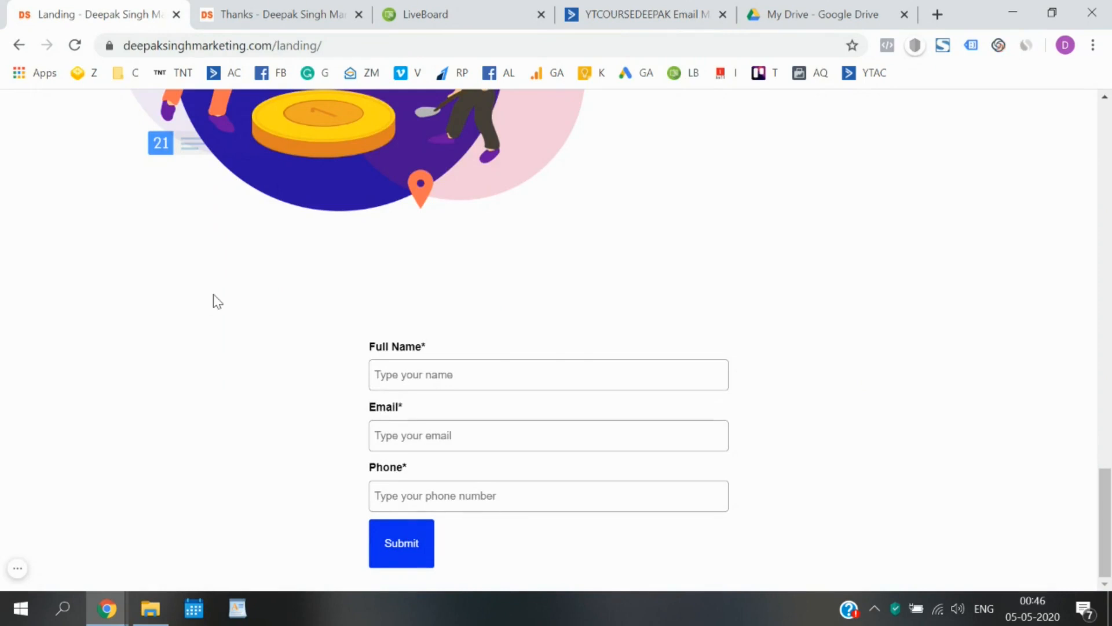
left_click(565, 8)
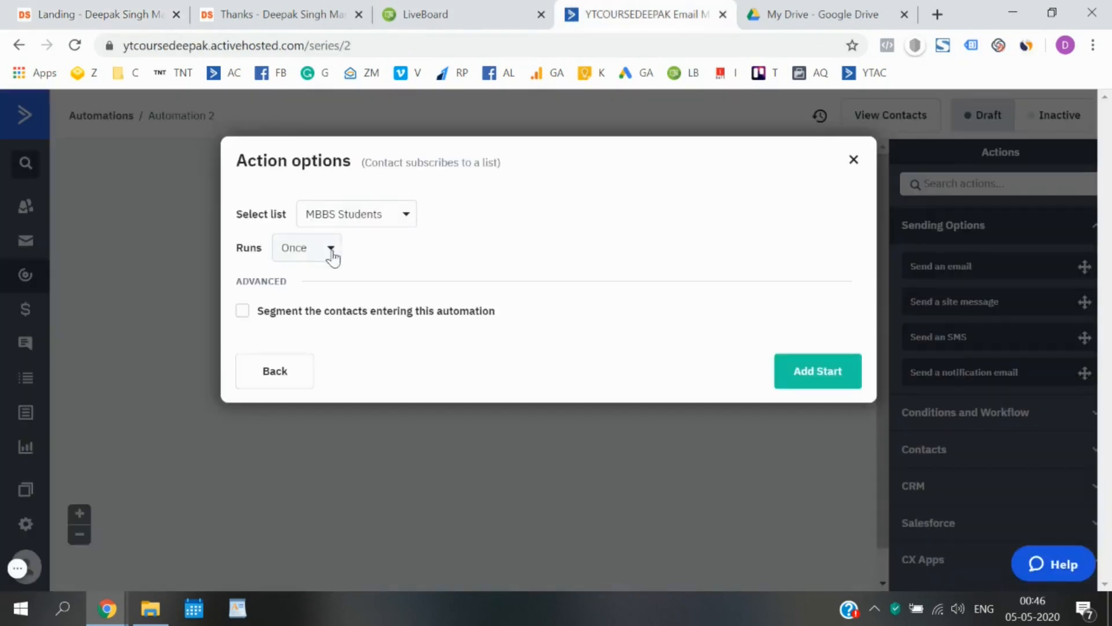
left_click(819, 373)
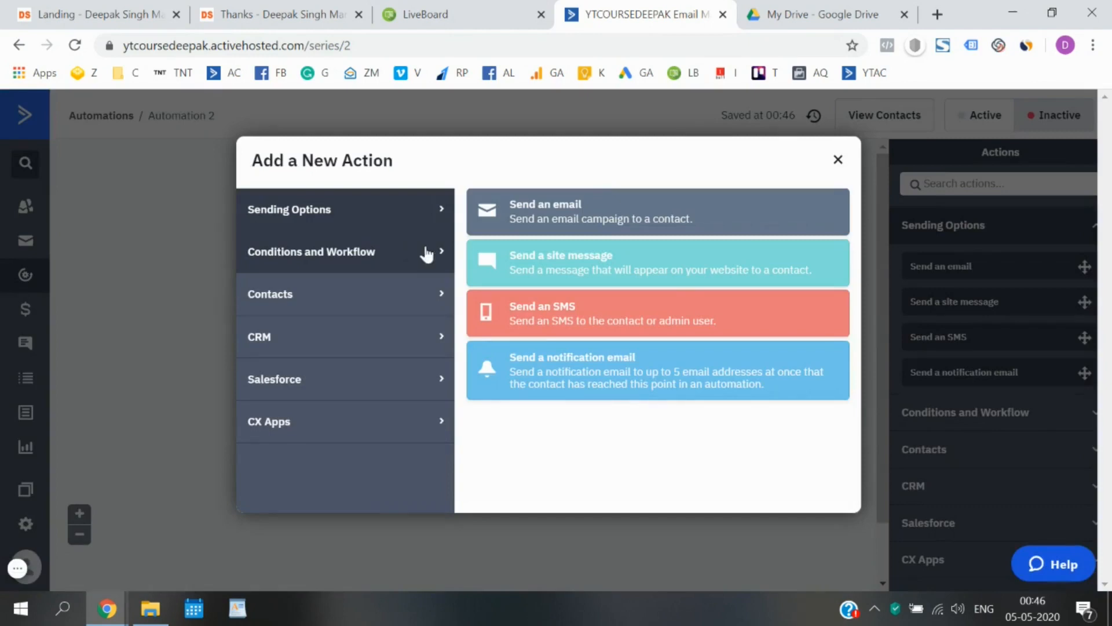
Add a Send an email action under the MBBS Students trigger, finding no emails exist yet.
left_click(838, 162)
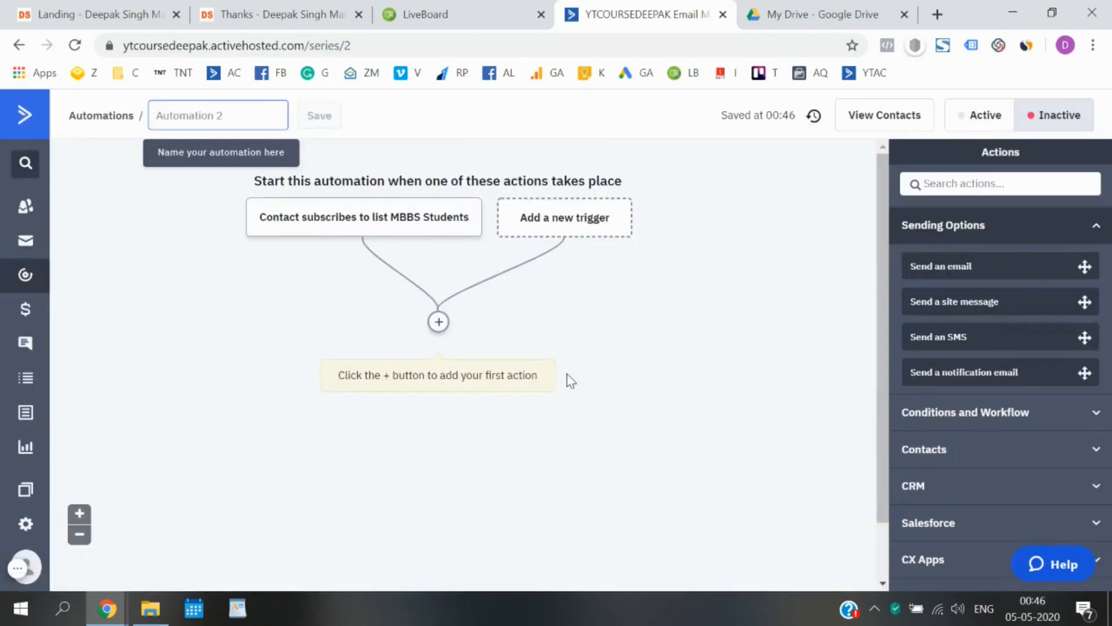
mouse_move(308, 235)
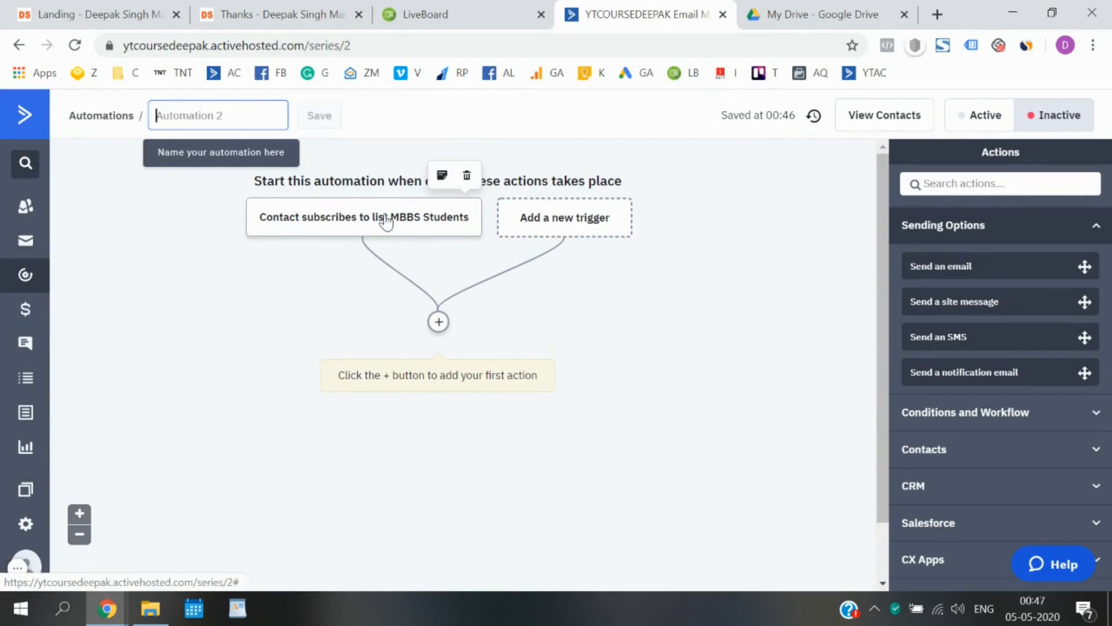
left_click(439, 322)
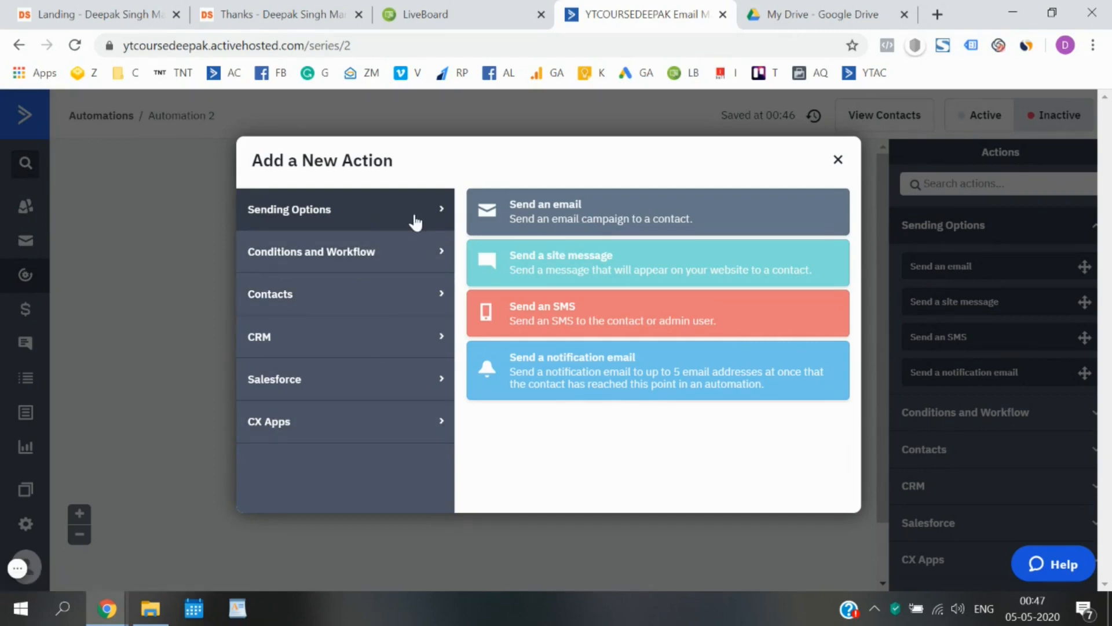
left_click(573, 220)
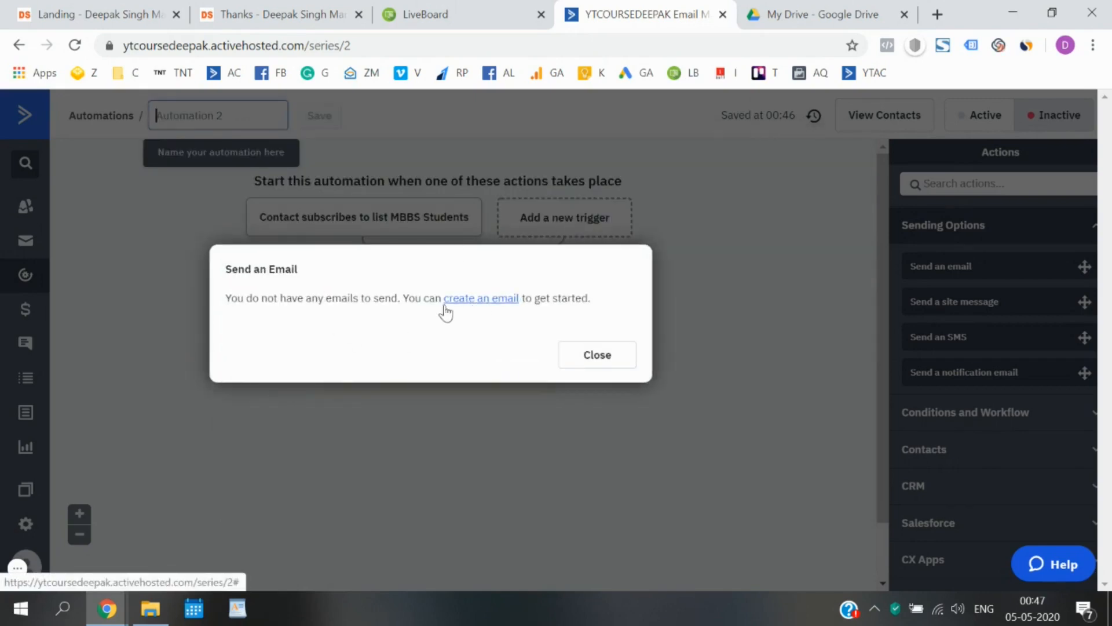
Create a new email named 'MBBS Ebook Download' for the send step.
left_click(503, 300)
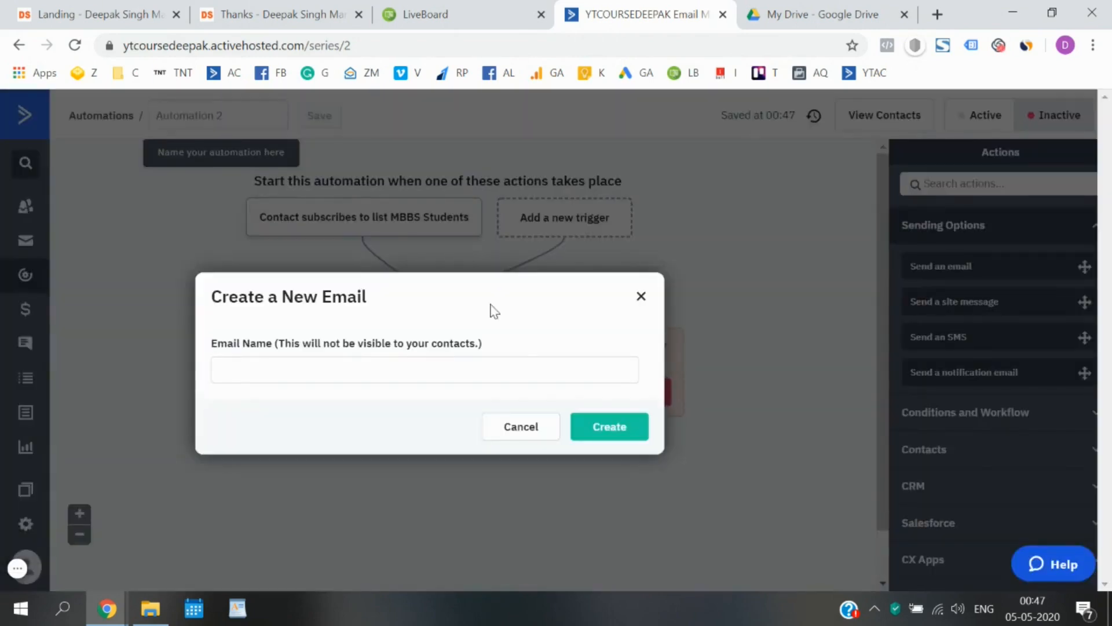
left_click(449, 359)
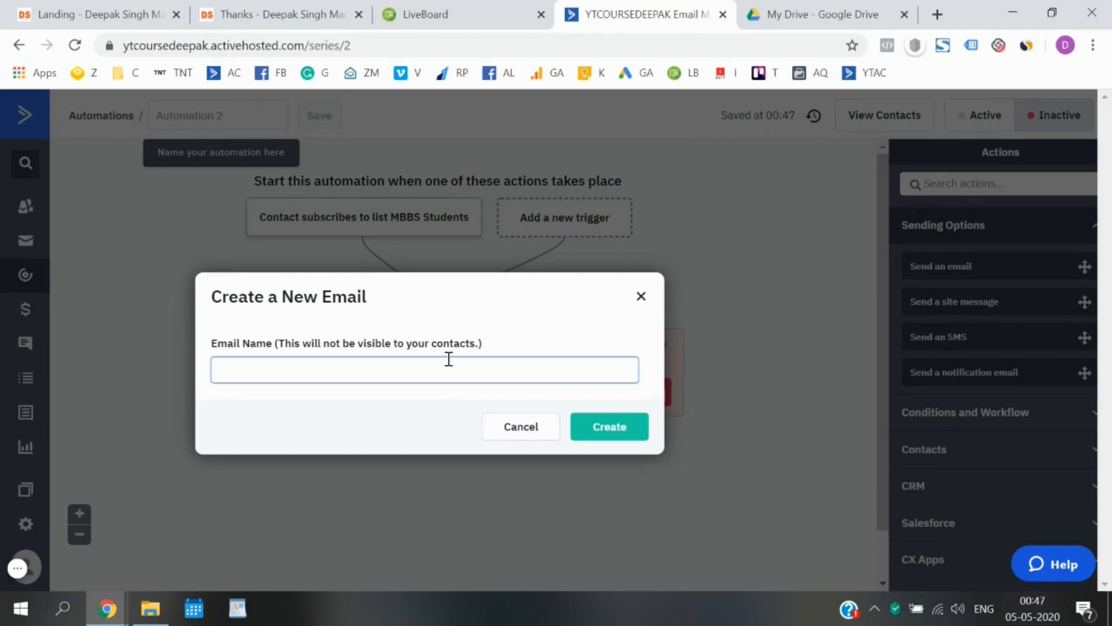
type("Ebook DOwnl")
type("ownload")
key("Home")
type("MBBS")
left_click(603, 427)
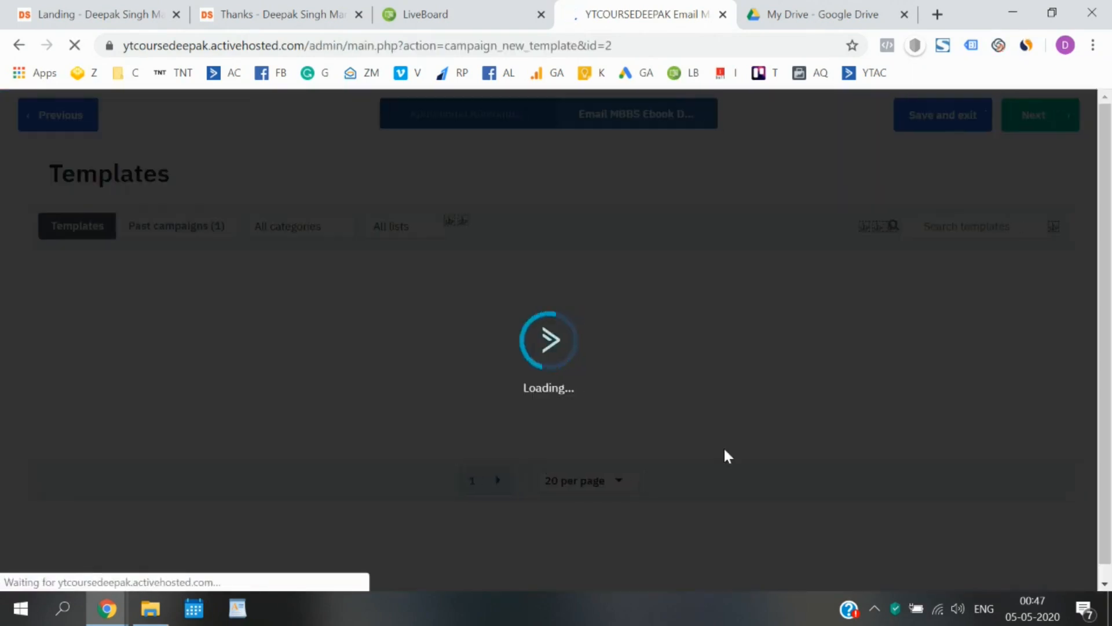
Browse both template pages, then start the email from the Call to Action template.
mouse_move(417, 325)
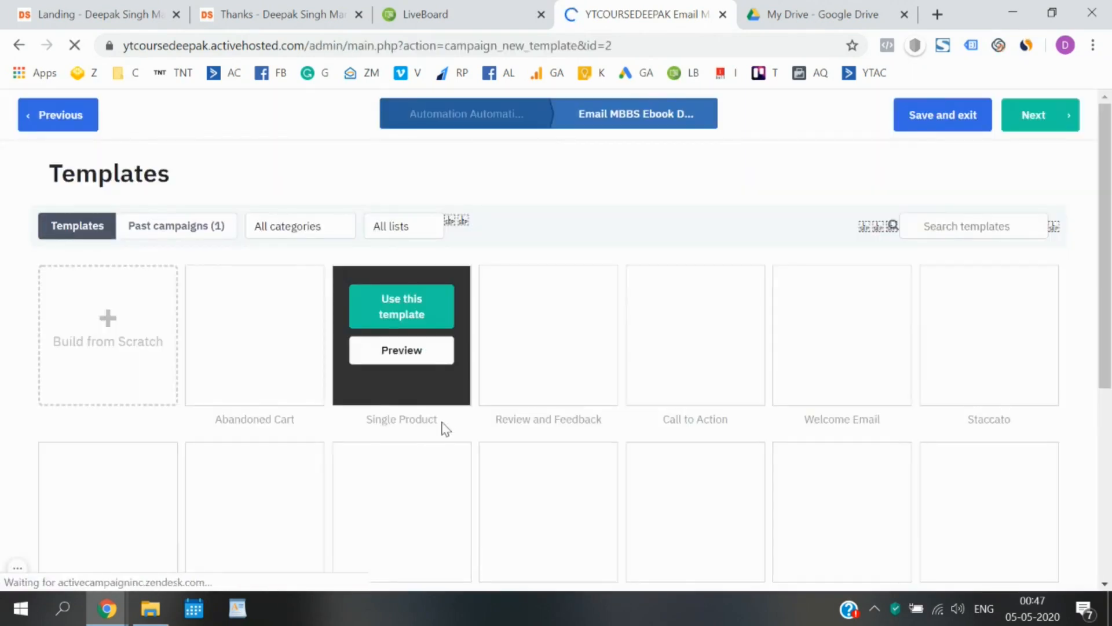
scroll(494, 416, "down", 7)
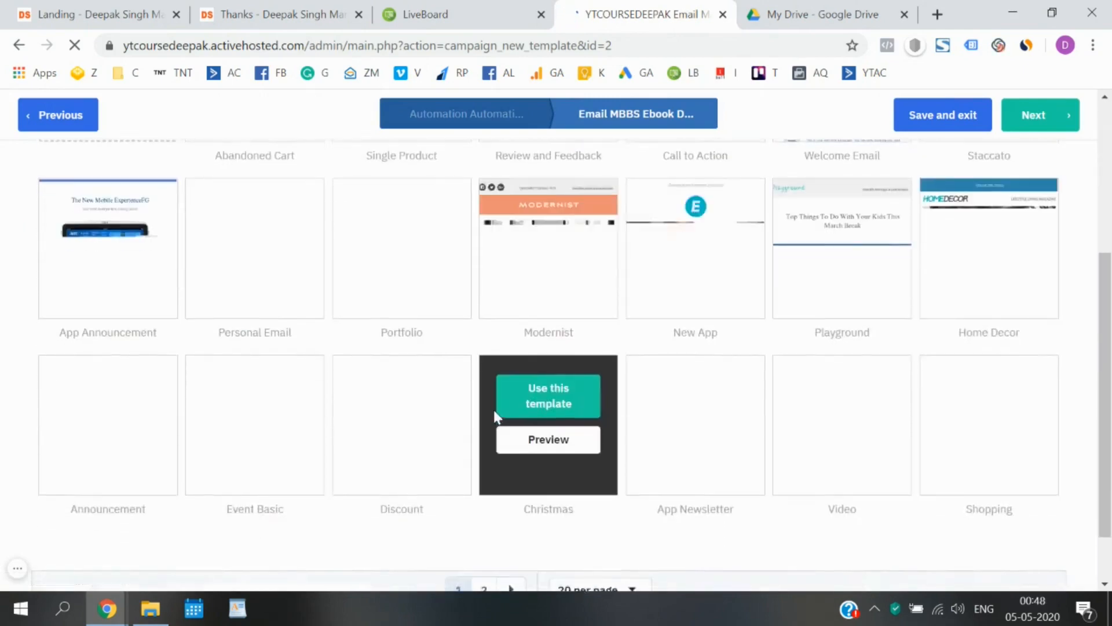
scroll(494, 416, "up", 5)
scroll(494, 416, "up", 1)
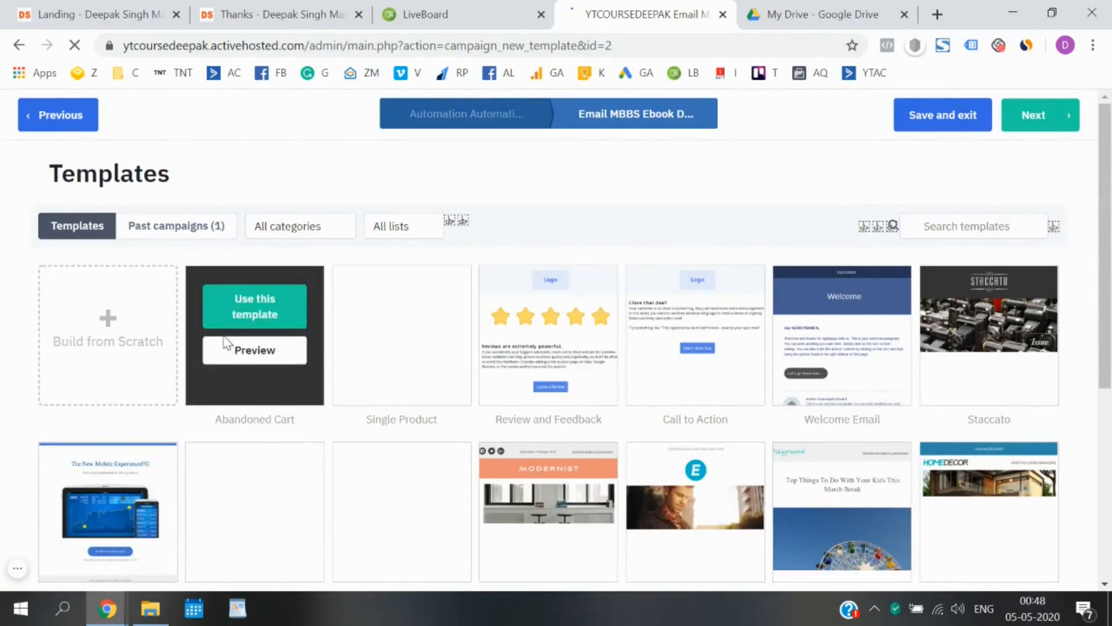
scroll(471, 371, "down", 4)
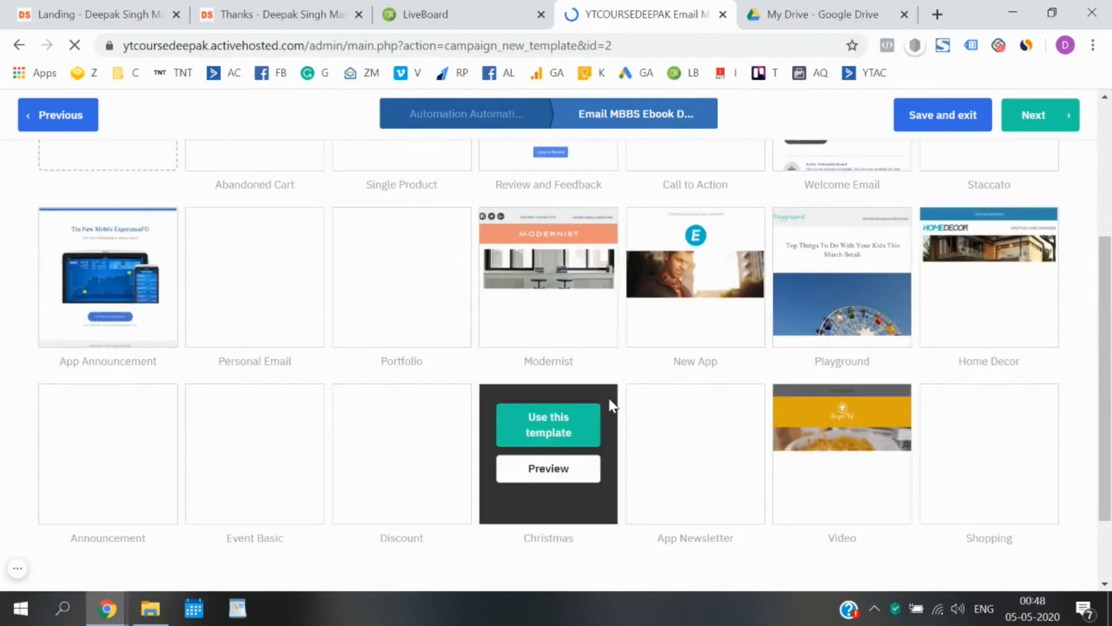
scroll(611, 405, "down", 2)
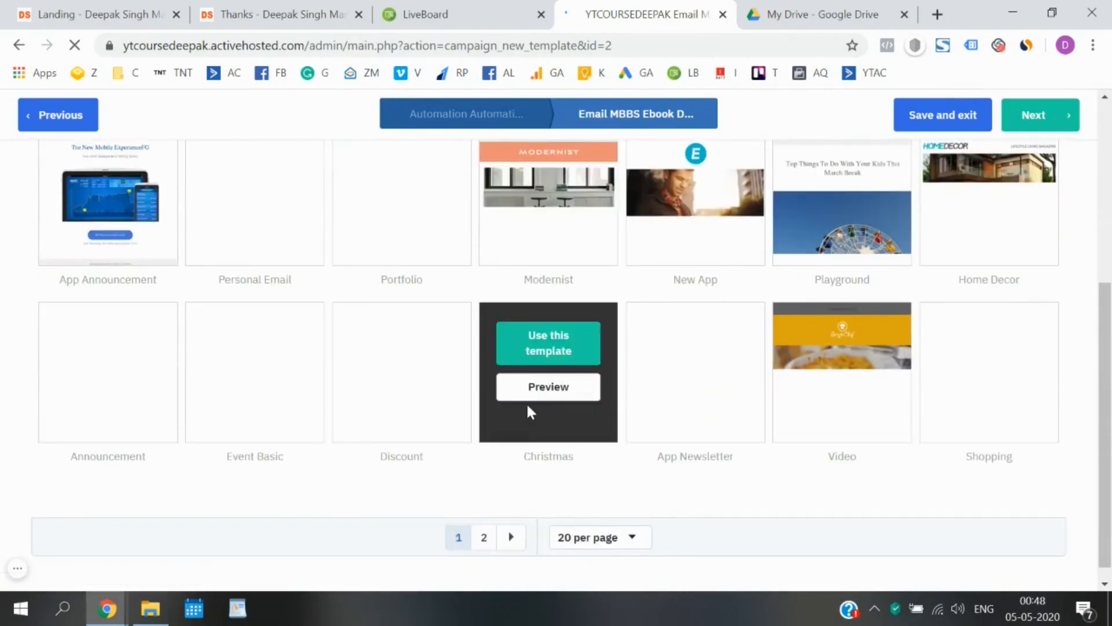
left_click(485, 538)
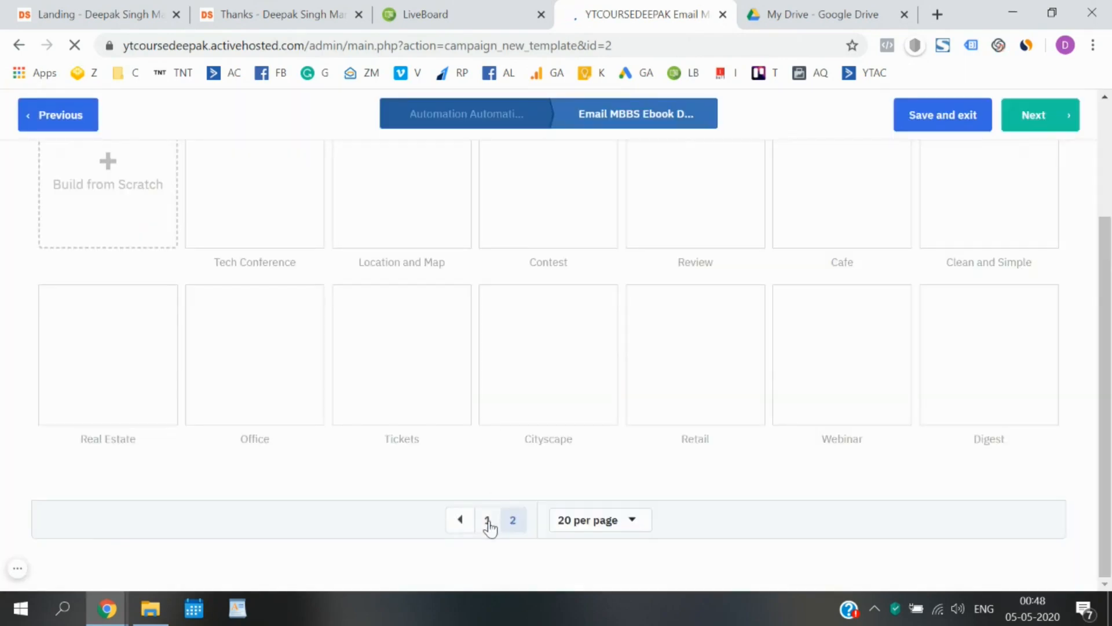
scroll(515, 334, "up", 3)
scroll(516, 335, "down", 2)
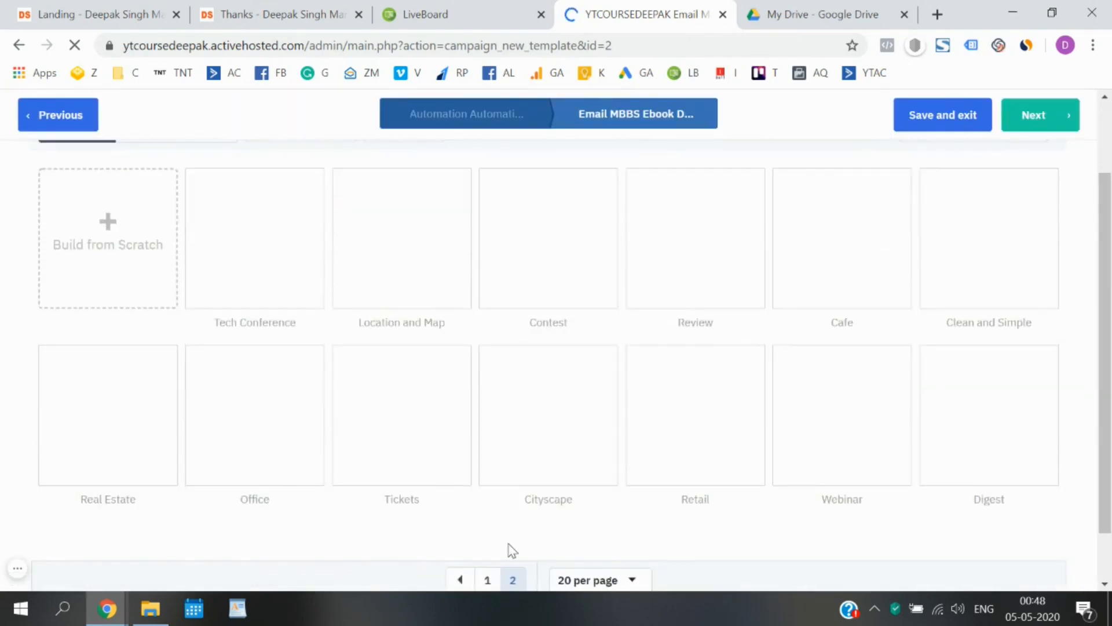
scroll(506, 549, "down", 1)
left_click(487, 520)
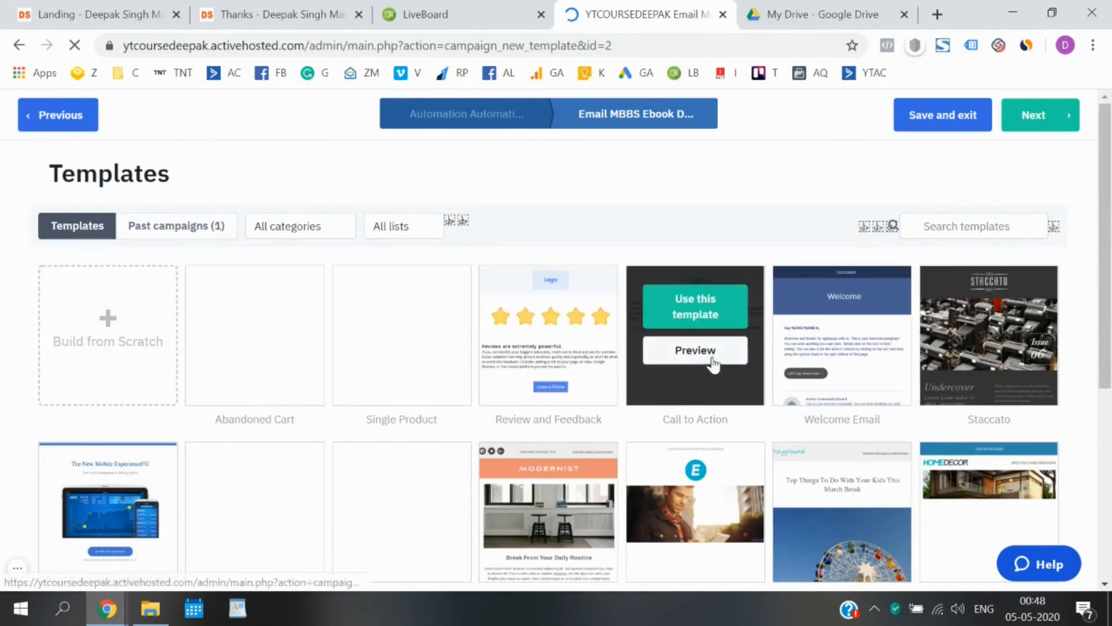
left_click(691, 290)
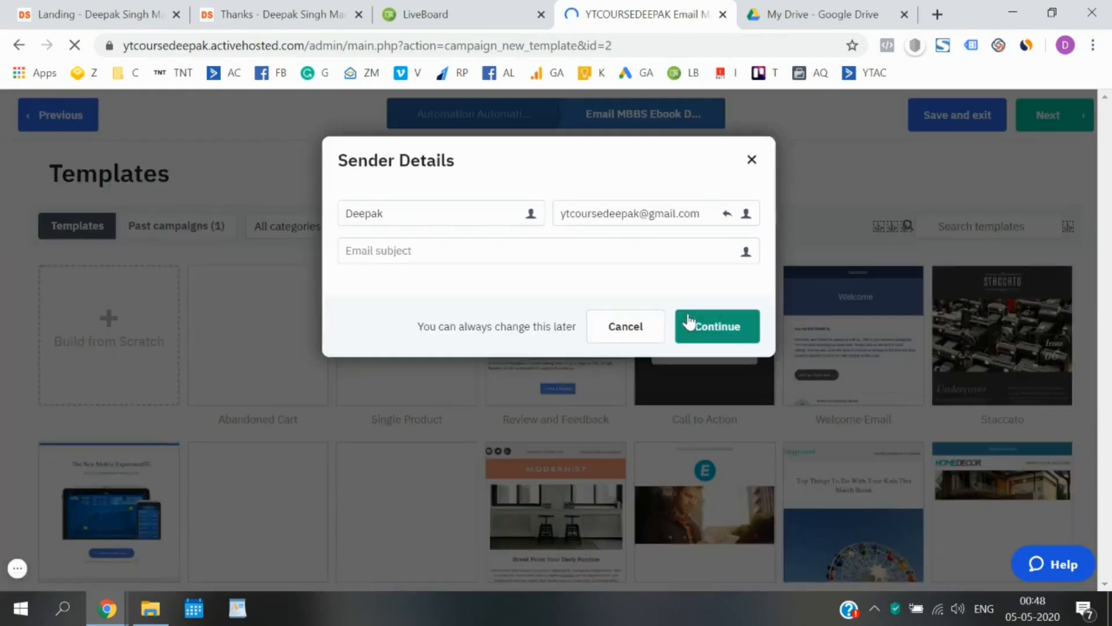
Set the email subject to 'Here is your FREE E-book', continue, and return to LiveBoard.
left_click(492, 254)
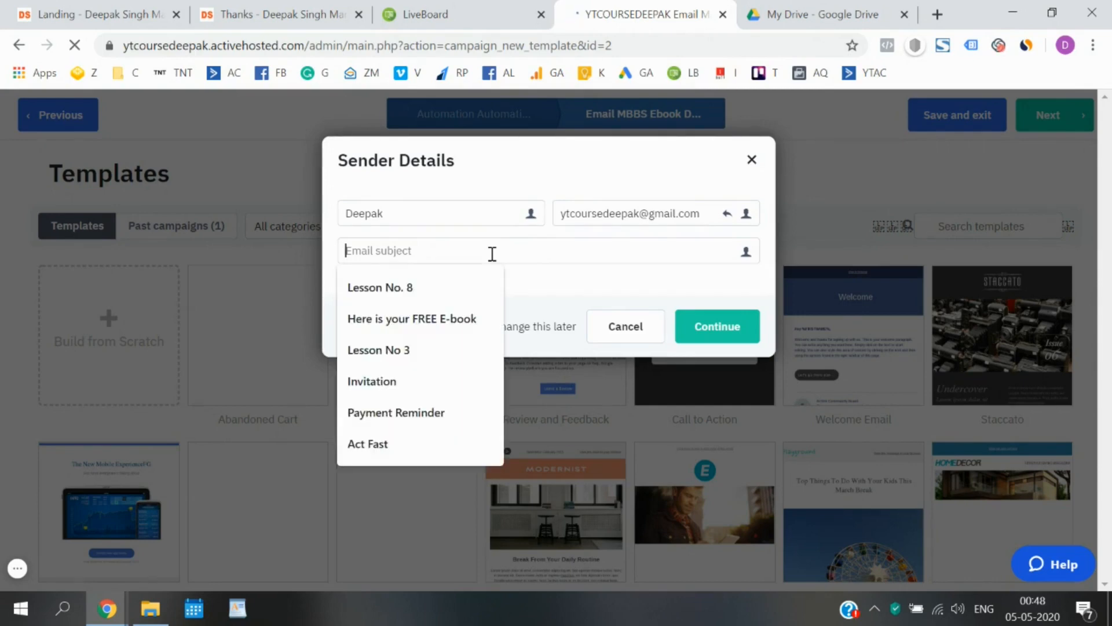
type("Here is your FREE E-book")
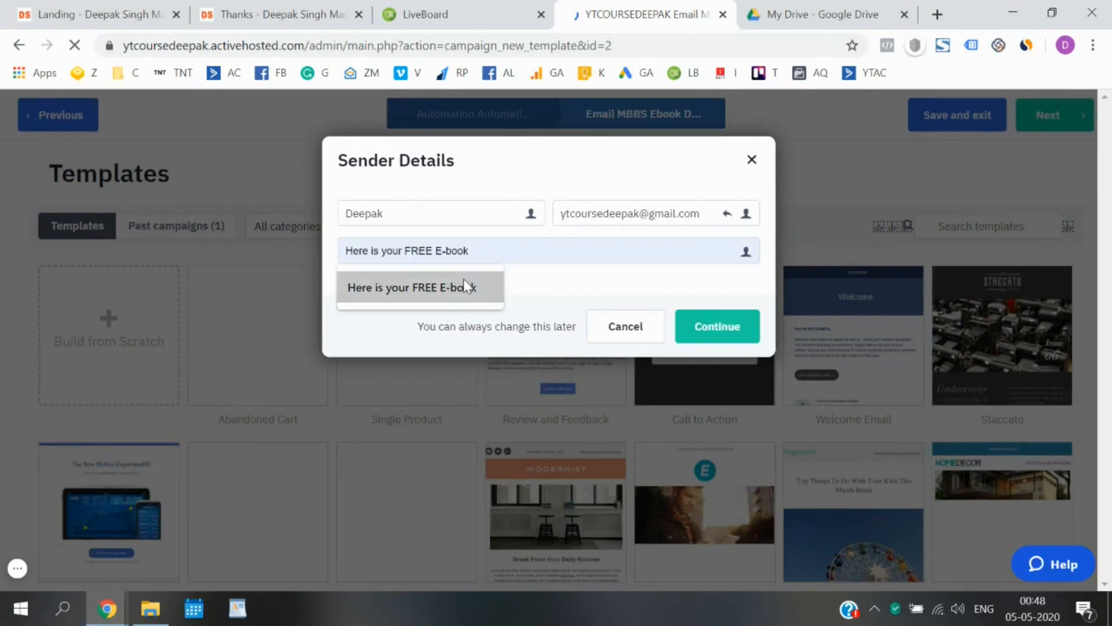
left_click(463, 284)
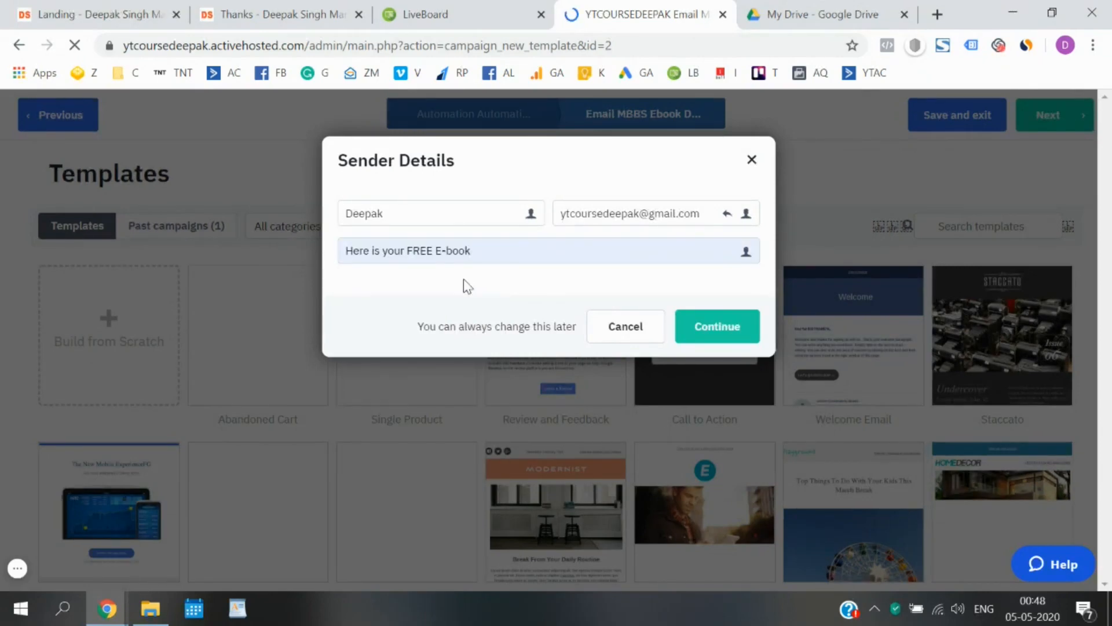
left_click(713, 328)
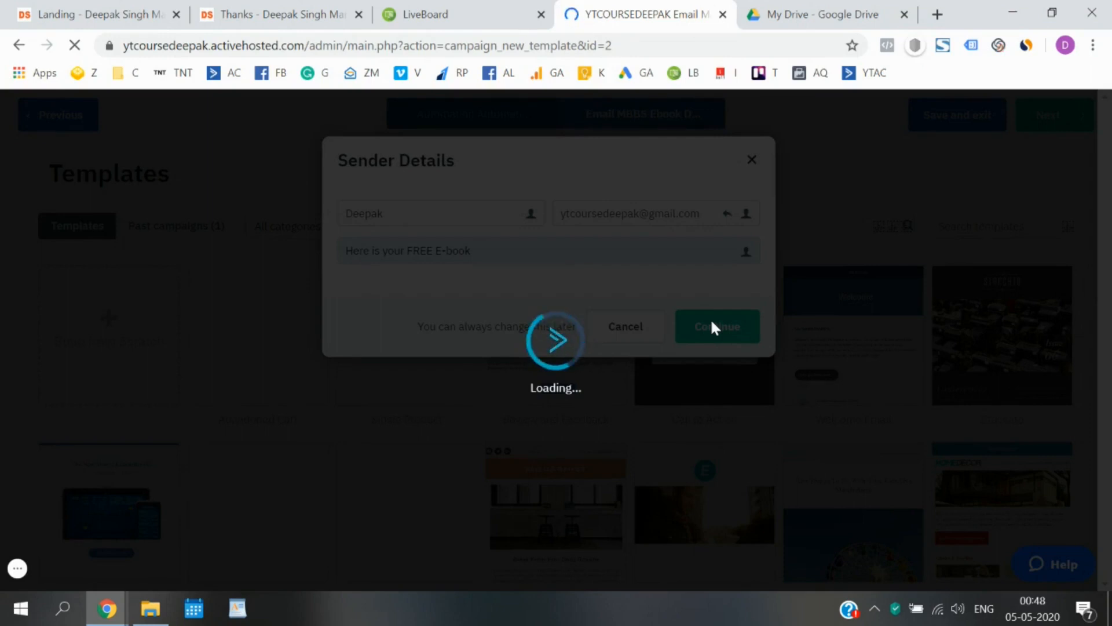
left_click(503, 9)
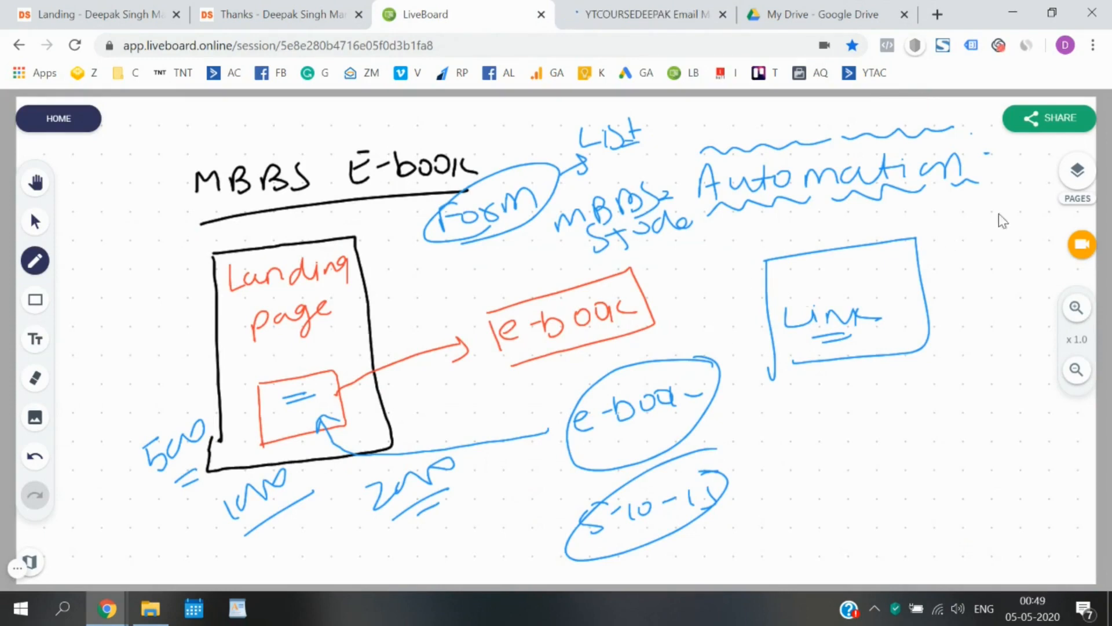
Add a blank whiteboard page and handwrite the subject idea 'Here is your free E-book'.
left_click(1078, 171)
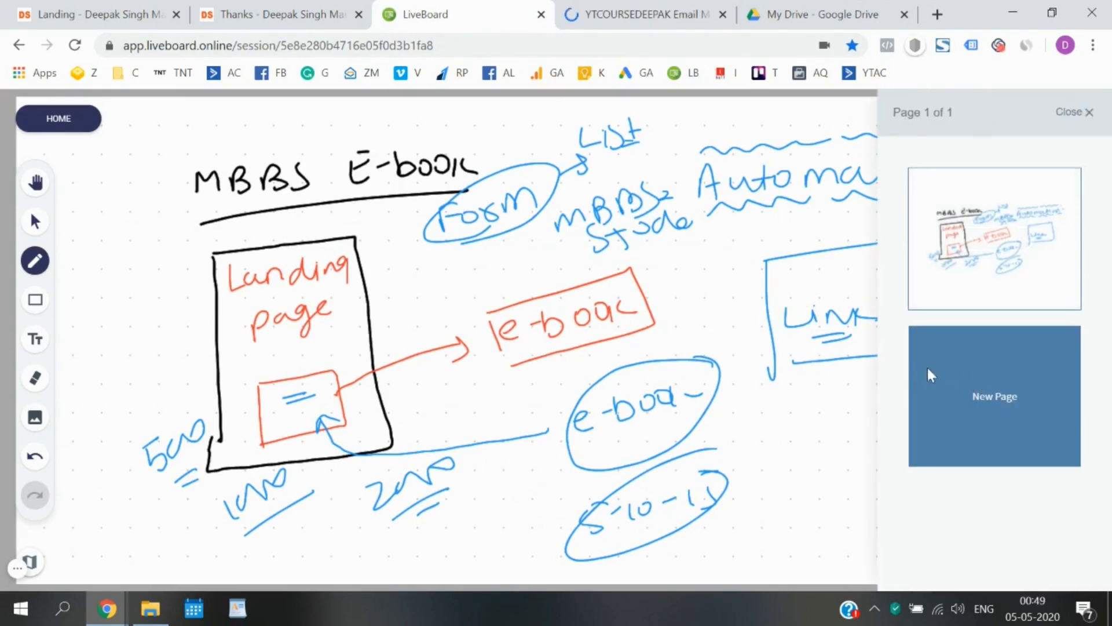
left_click(981, 397)
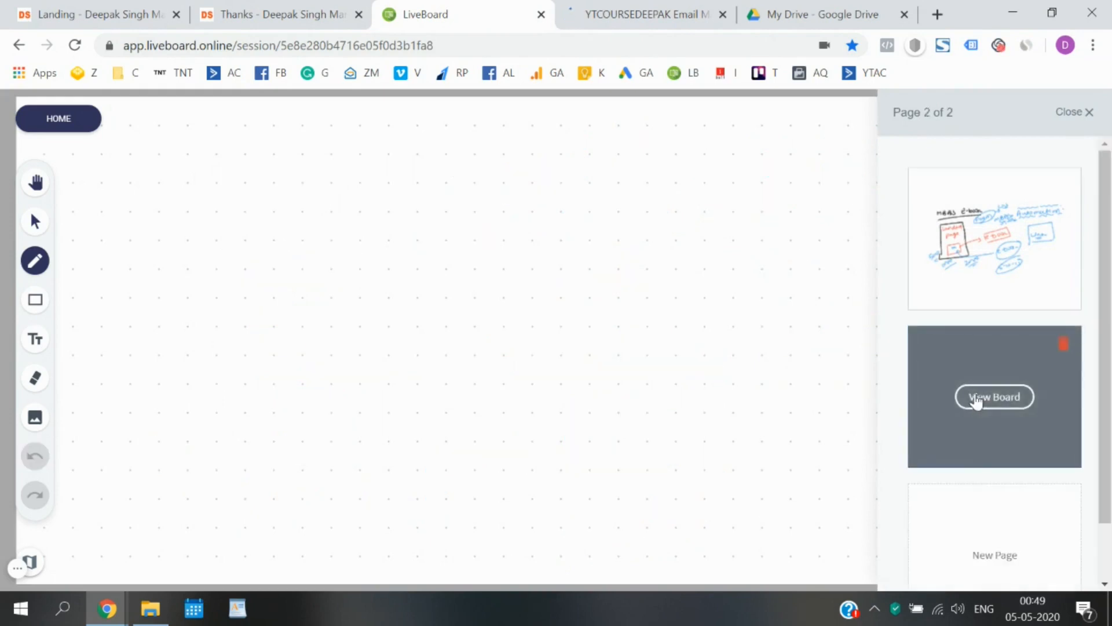
left_click(1087, 112)
mouse_move(217, 184)
left_mouse_down()
mouse_move(256, 197)
mouse_move(458, 185)
left_mouse_up()
mouse_move(535, 174)
left_mouse_down()
mouse_move(539, 187)
mouse_move(615, 178)
left_mouse_up()
mouse_move(675, 161)
left_mouse_down()
mouse_move(672, 186)
mouse_move(688, 180)
left_mouse_up()
left_click_drag(685, 151, 691, 150)
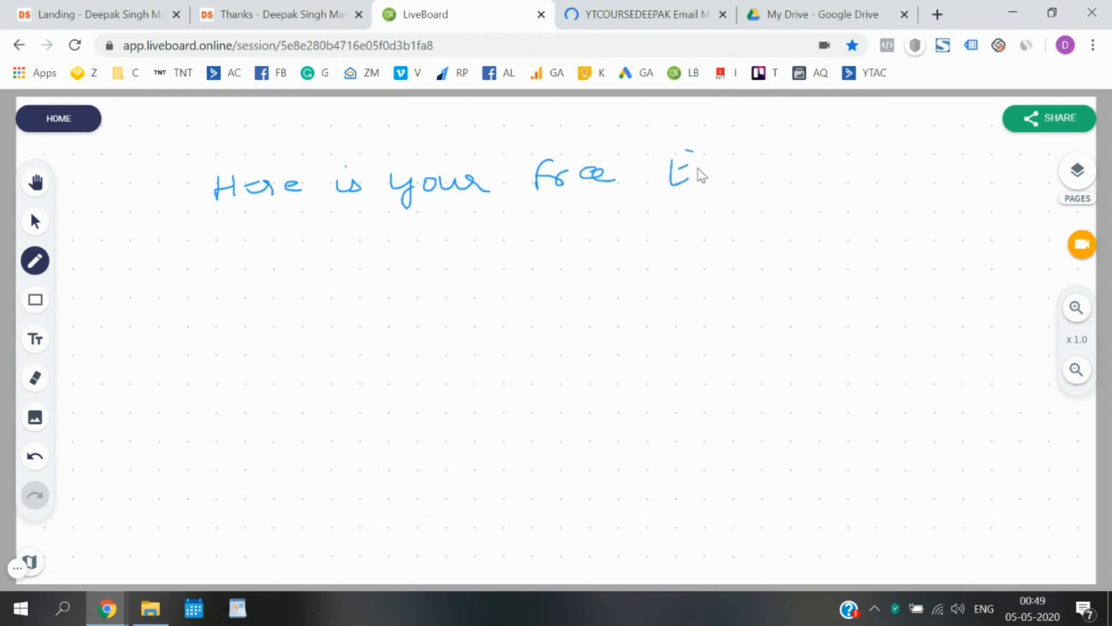
mouse_move(747, 174)
left_mouse_down()
mouse_move(795, 155)
mouse_move(798, 177)
left_mouse_up()
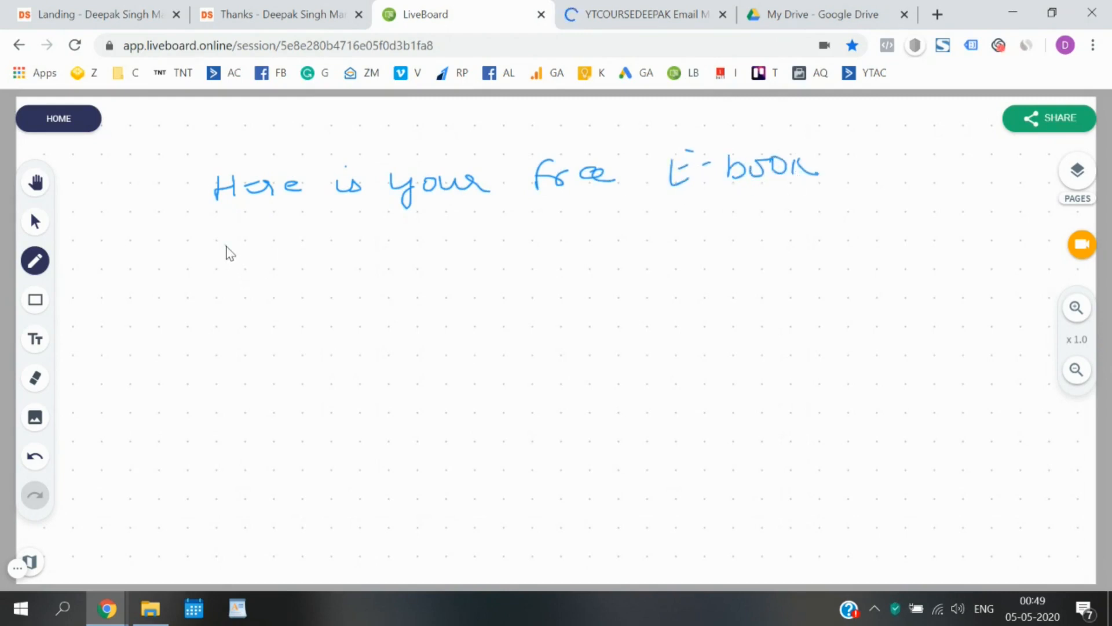
Handwrite three more subject ideas, including 'Download your E-book' and 'Congratulations', and bracket all four.
mouse_move(227, 253)
left_mouse_down()
mouse_move(357, 258)
mouse_move(602, 232)
mouse_move(780, 232)
mouse_move(867, 210)
mouse_move(874, 188)
left_mouse_up()
mouse_move(268, 327)
left_mouse_down()
mouse_move(437, 316)
mouse_move(436, 290)
mouse_move(513, 307)
mouse_move(675, 278)
mouse_move(780, 291)
left_mouse_up()
left_click_drag(286, 412, 586, 360)
mouse_move(191, 177)
left_mouse_down()
mouse_move(172, 185)
mouse_move(188, 414)
mouse_move(228, 408)
left_mouse_up()
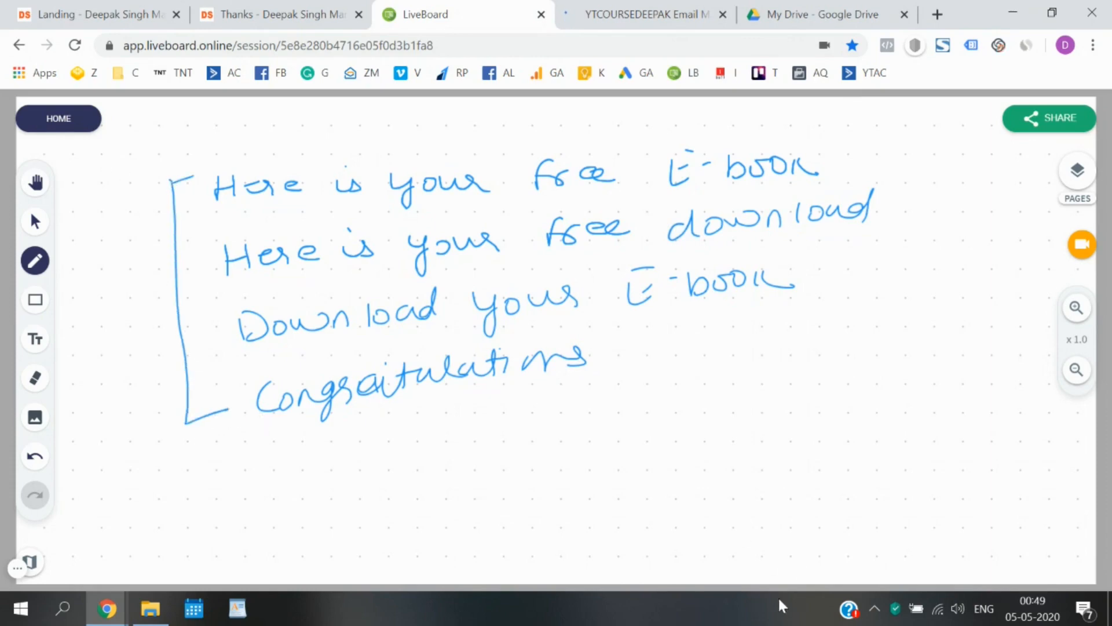
left_click(643, 14)
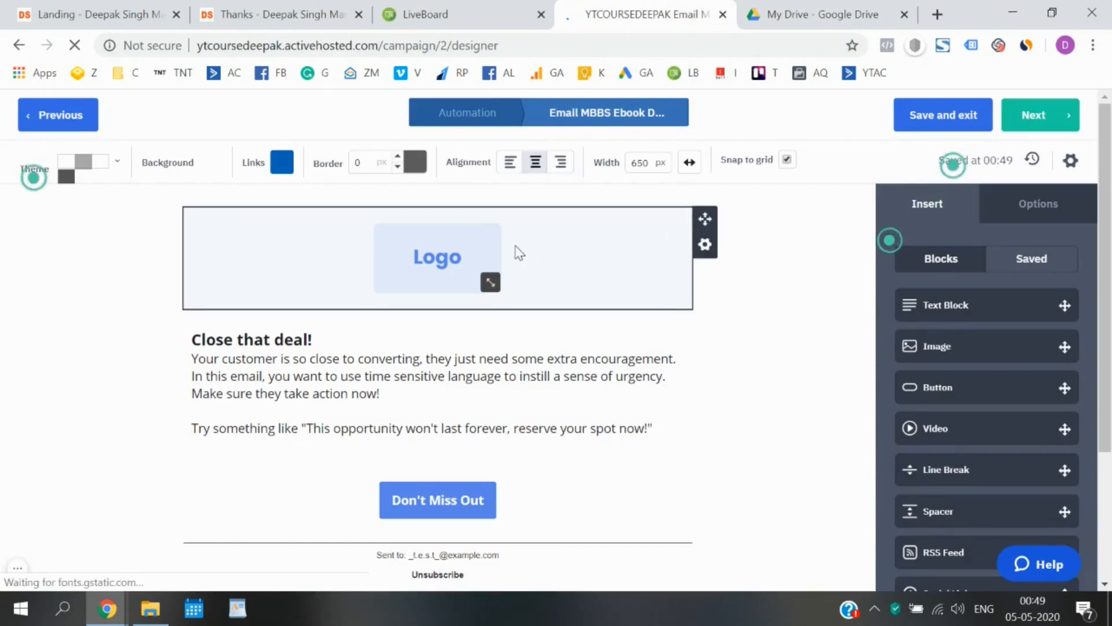
Delete the Logo image block from the email template.
left_click(453, 262)
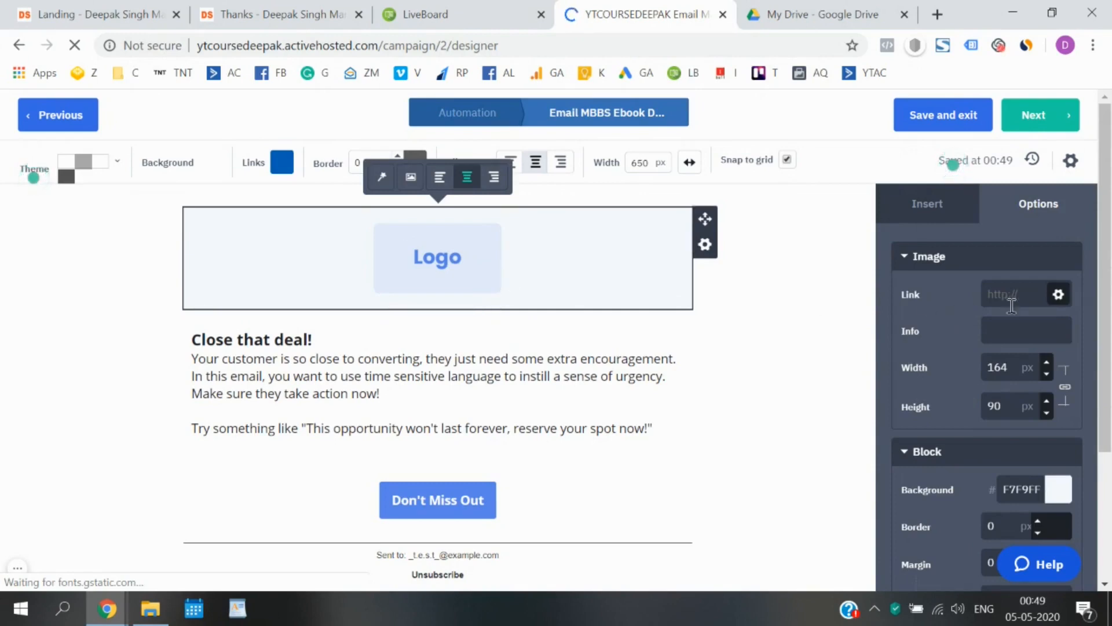
scroll(989, 365, "down", 4)
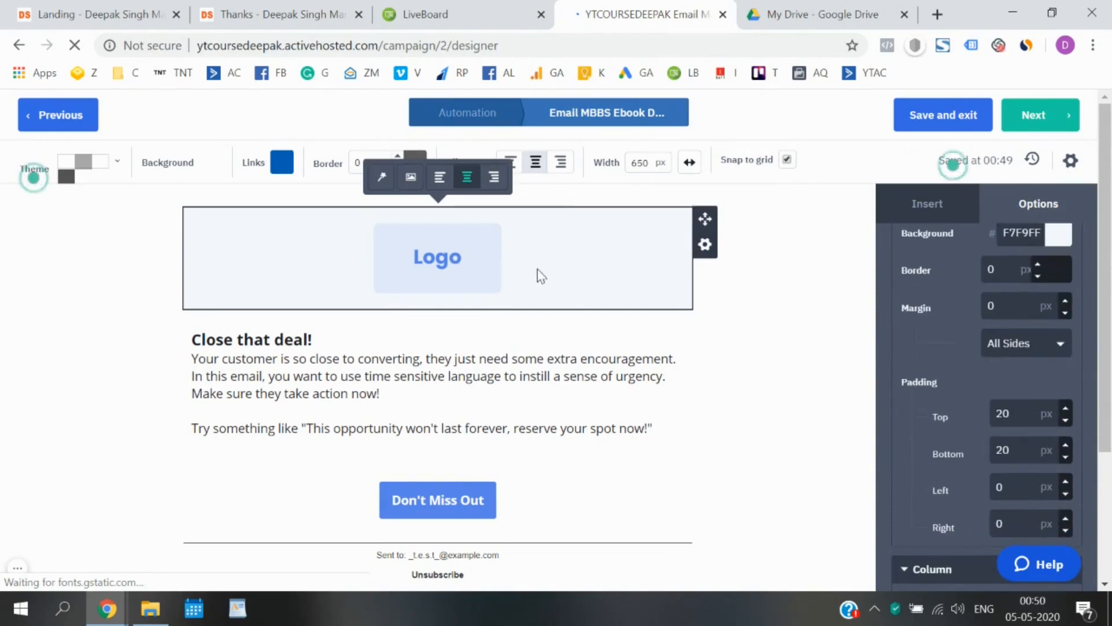
left_click(752, 306)
left_click(458, 241)
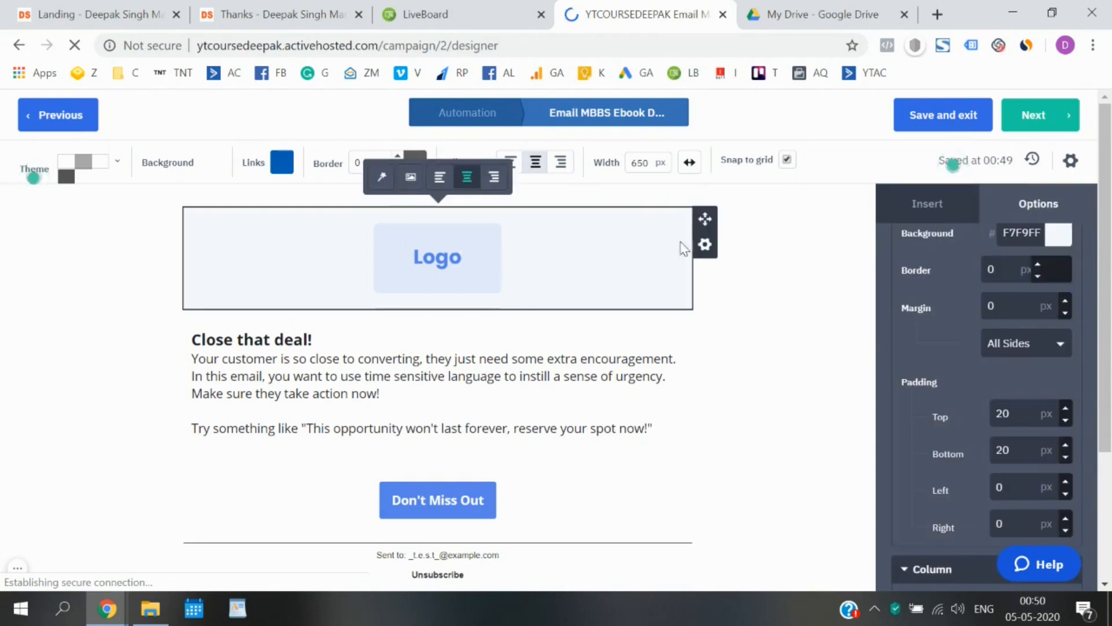
left_click(705, 248)
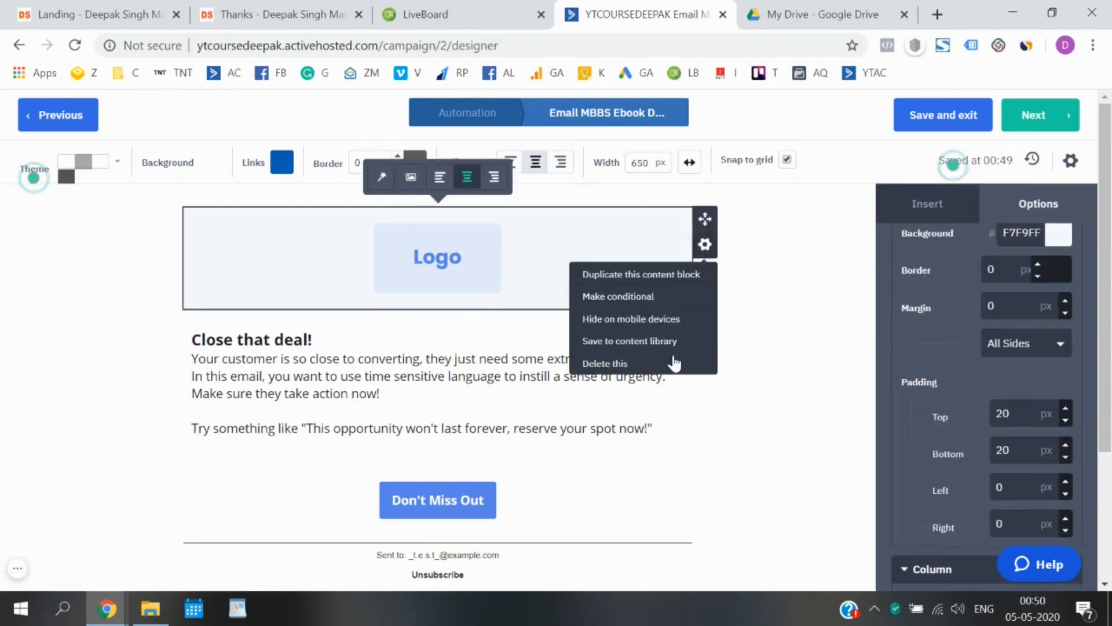
left_click(678, 364)
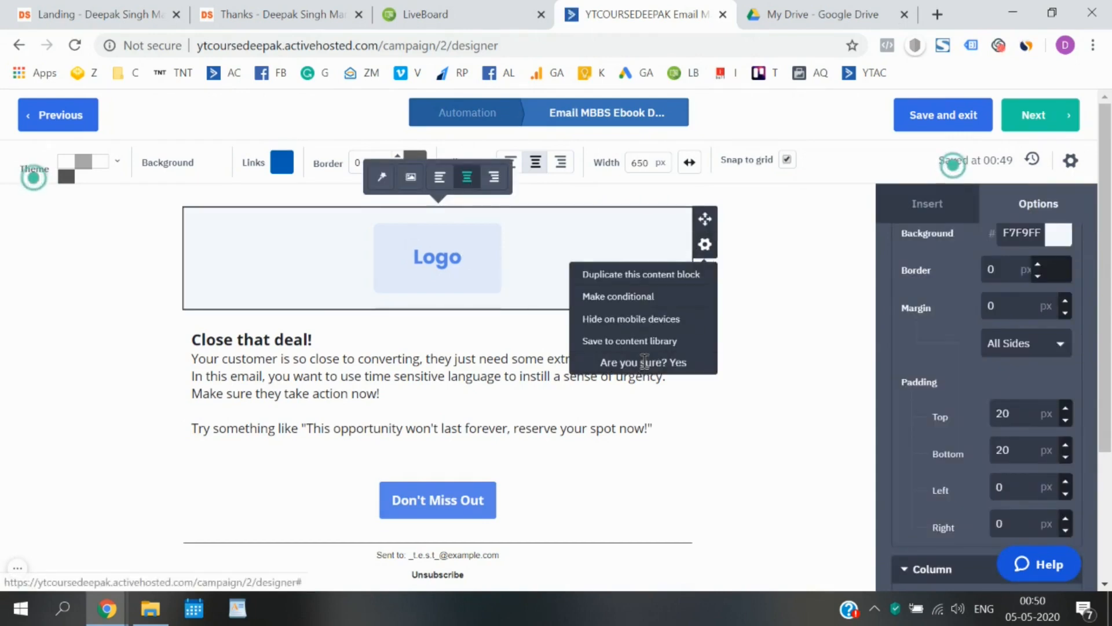
left_click(680, 367)
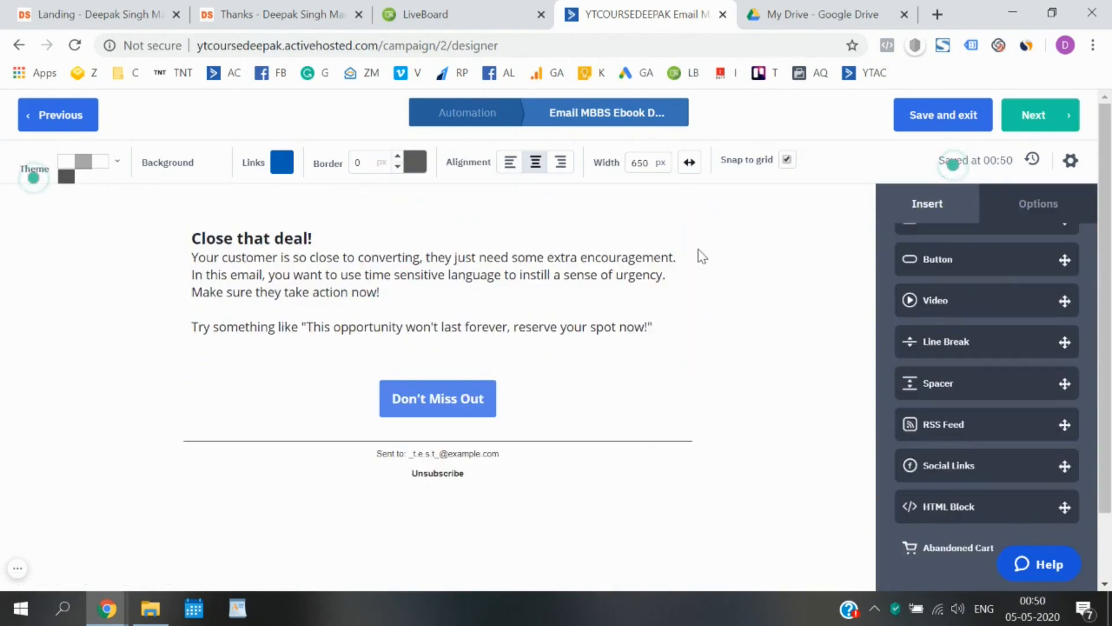
Delete the 'Close that deal!' text block and the Don't Miss Out button block.
left_click(705, 245)
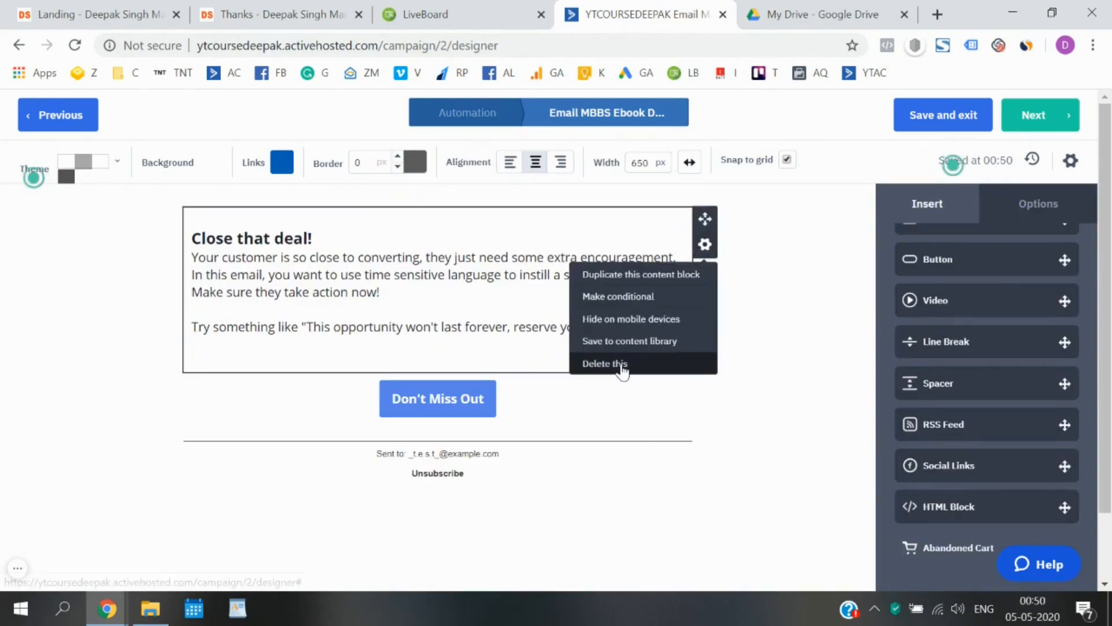
left_click(621, 365)
left_click(678, 364)
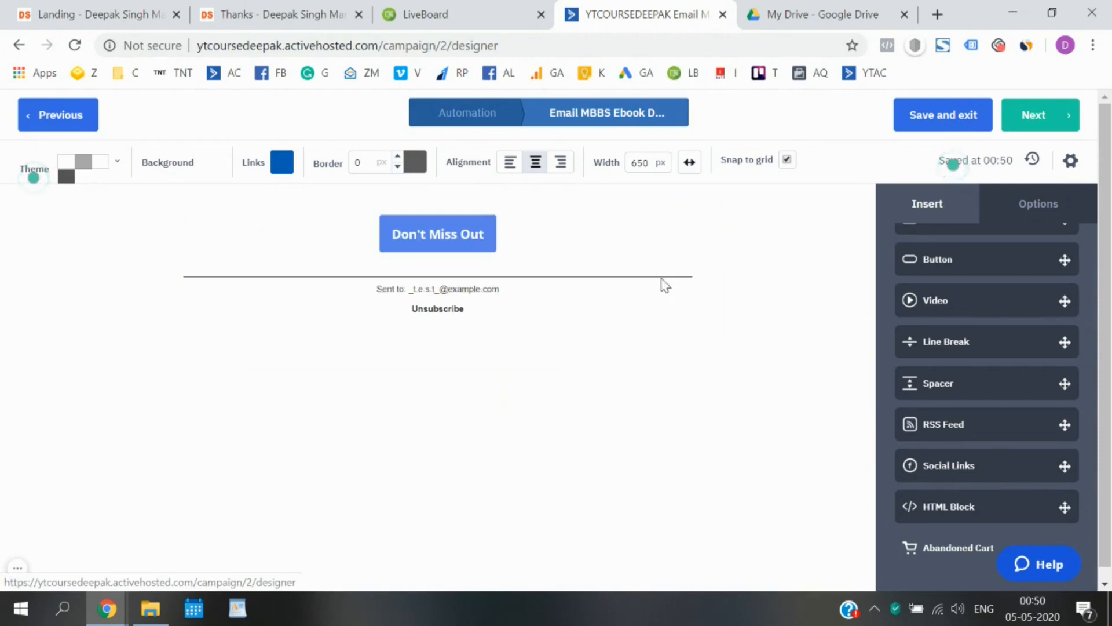
left_click(702, 248)
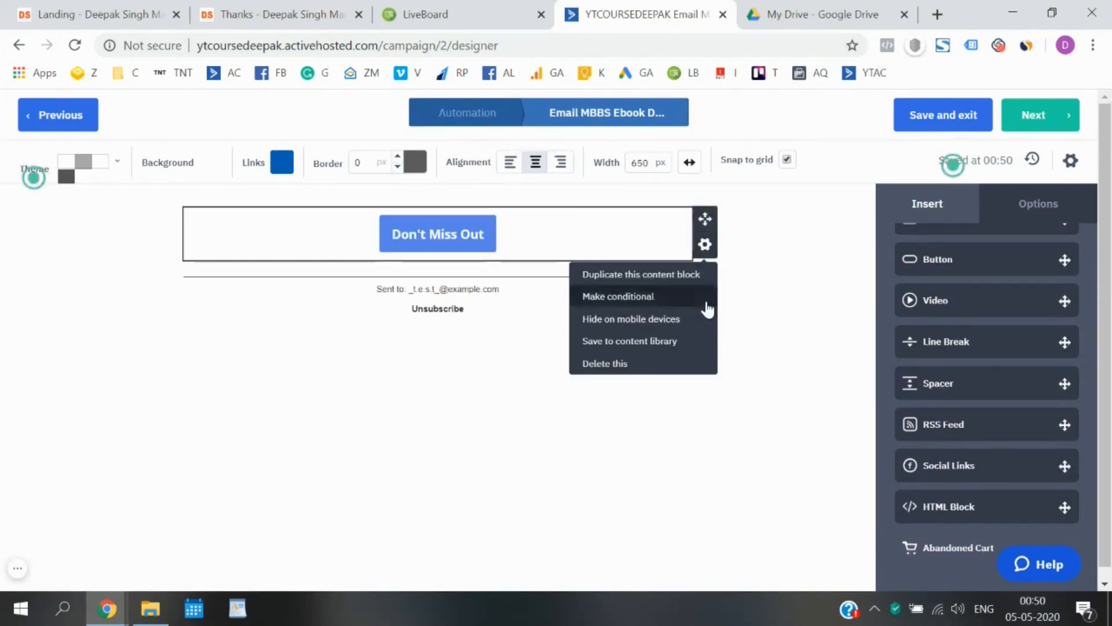
left_click(637, 364)
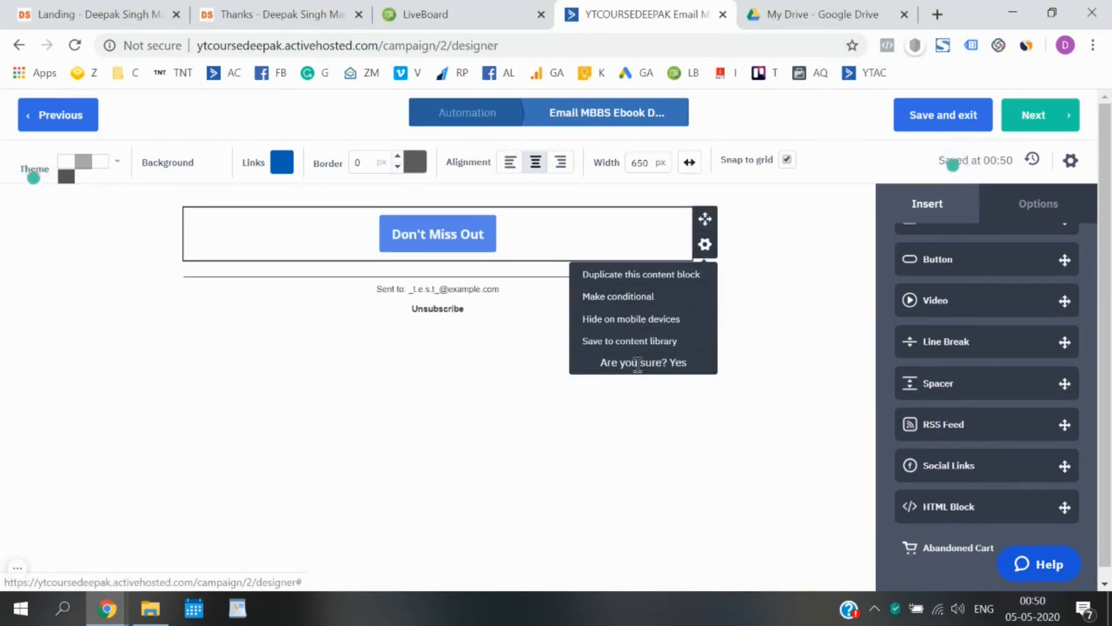
left_click(677, 364)
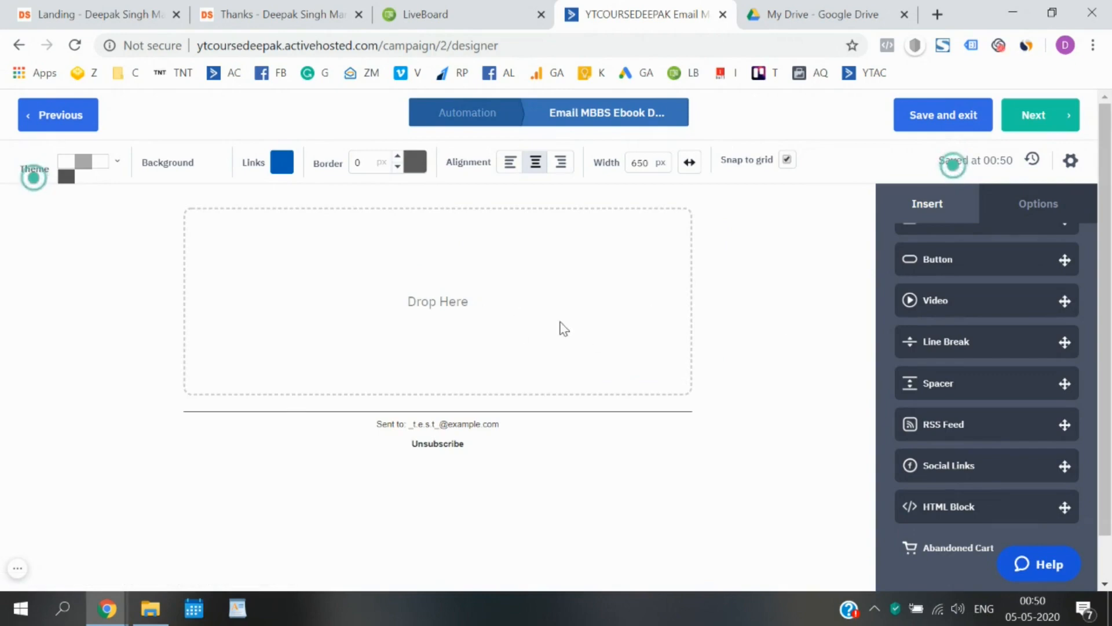
Drop an image block into the empty email body.
scroll(944, 304, "up", 3)
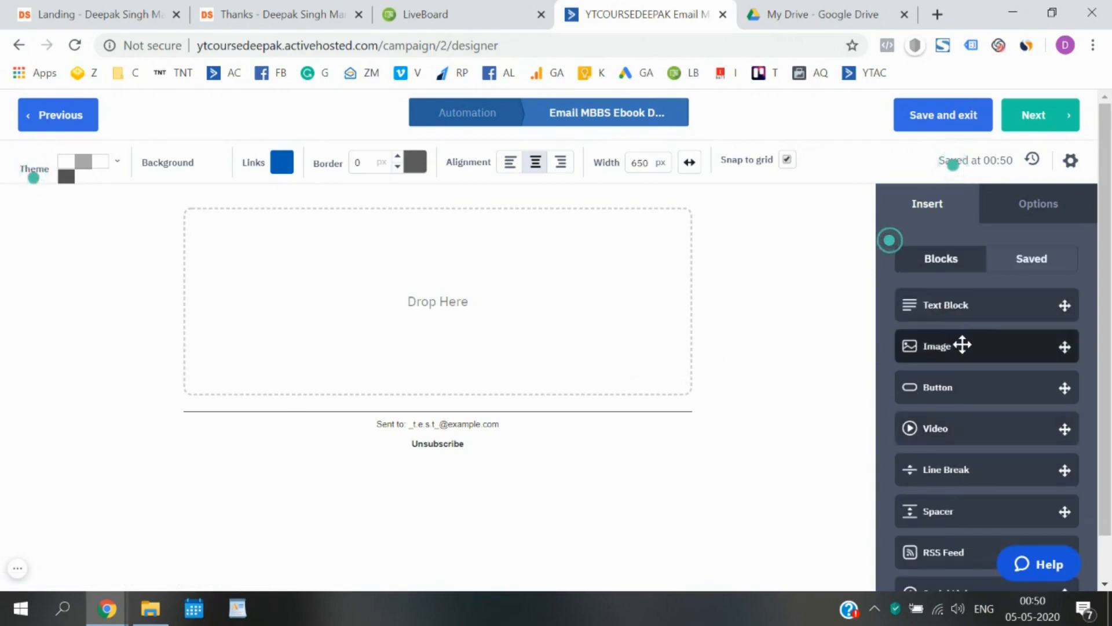
left_click_drag(963, 344, 450, 283)
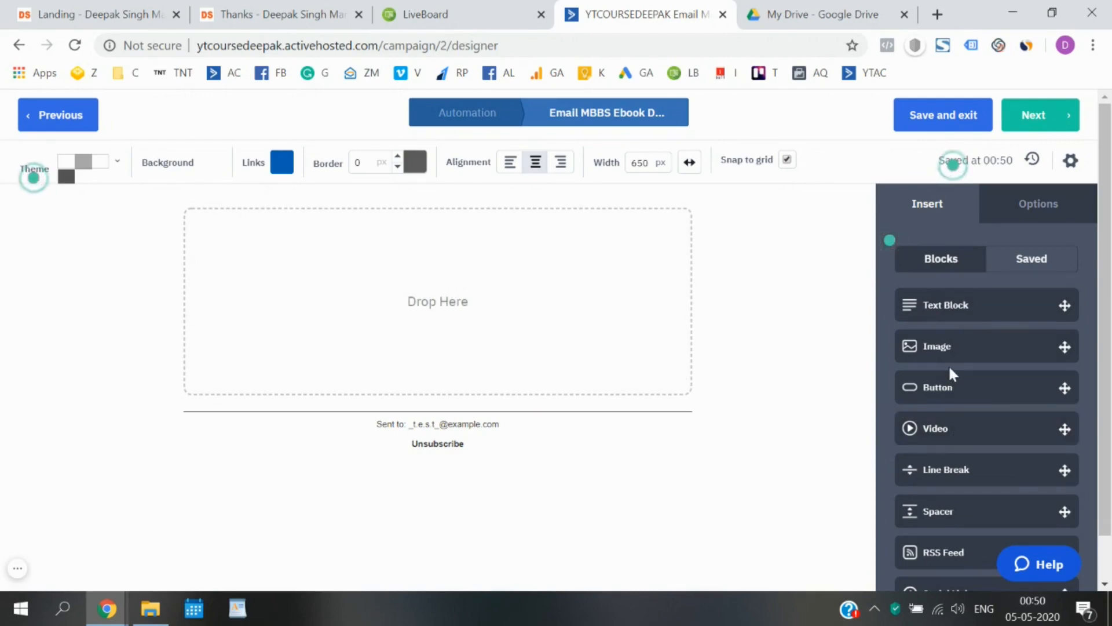
left_click_drag(951, 349, 450, 320)
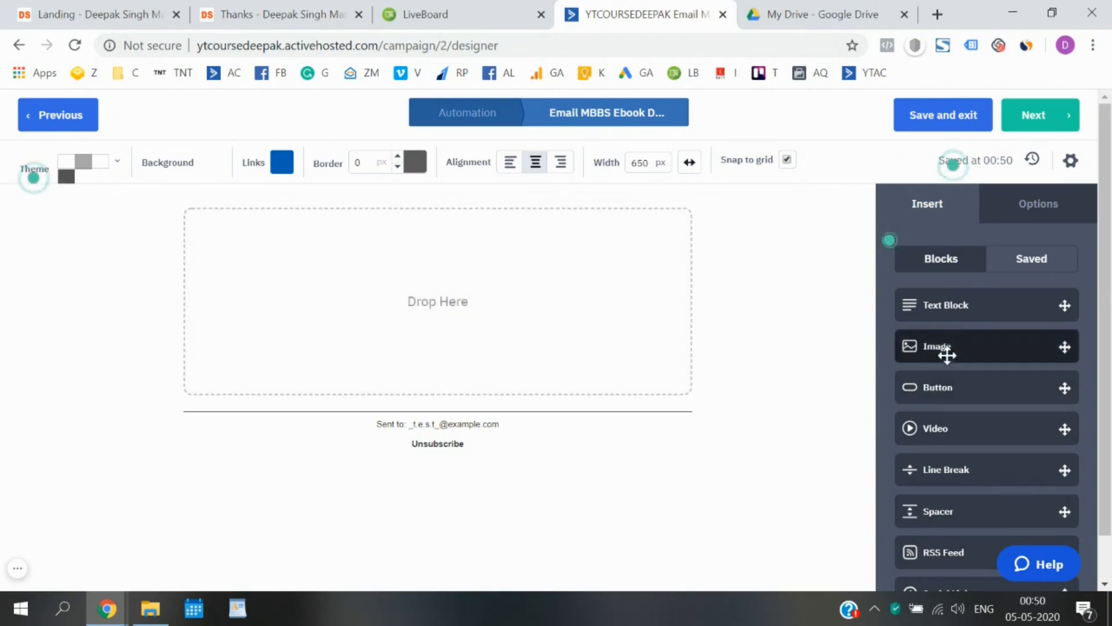
left_click_drag(980, 344, 270, 276)
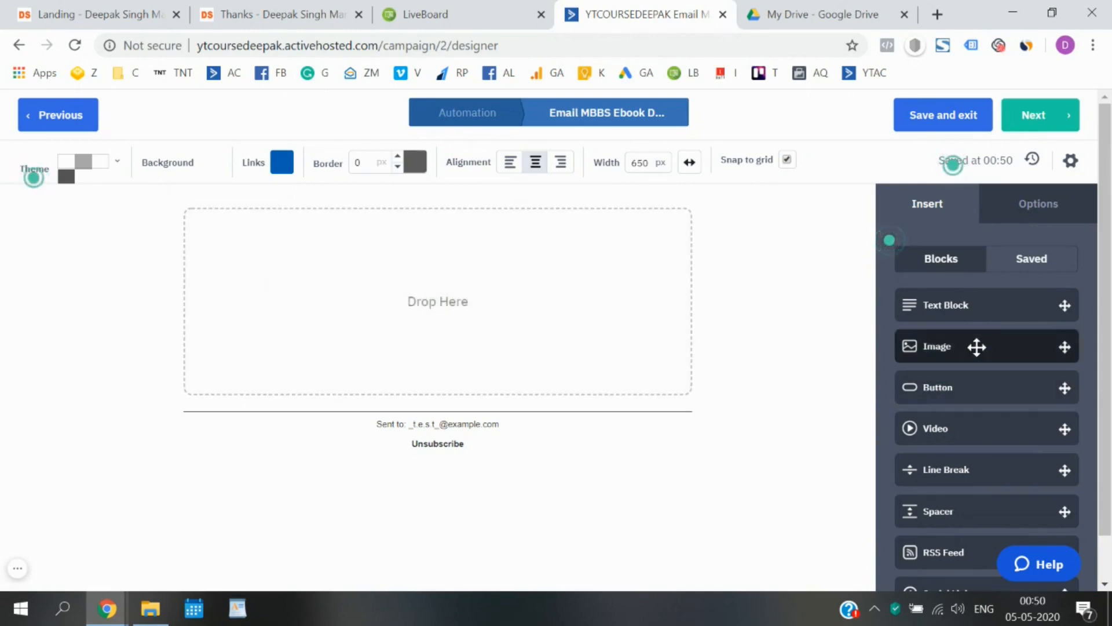
left_click_drag(976, 348, 442, 298)
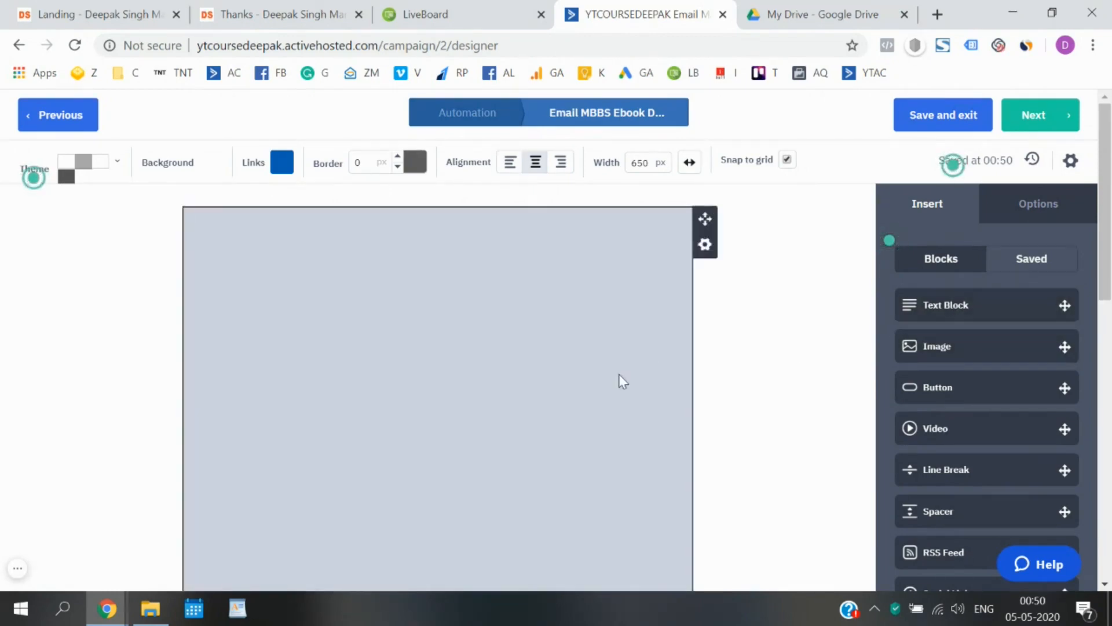
scroll(620, 376, "down", 3)
scroll(481, 353, "down", 6)
scroll(481, 354, "up", 9)
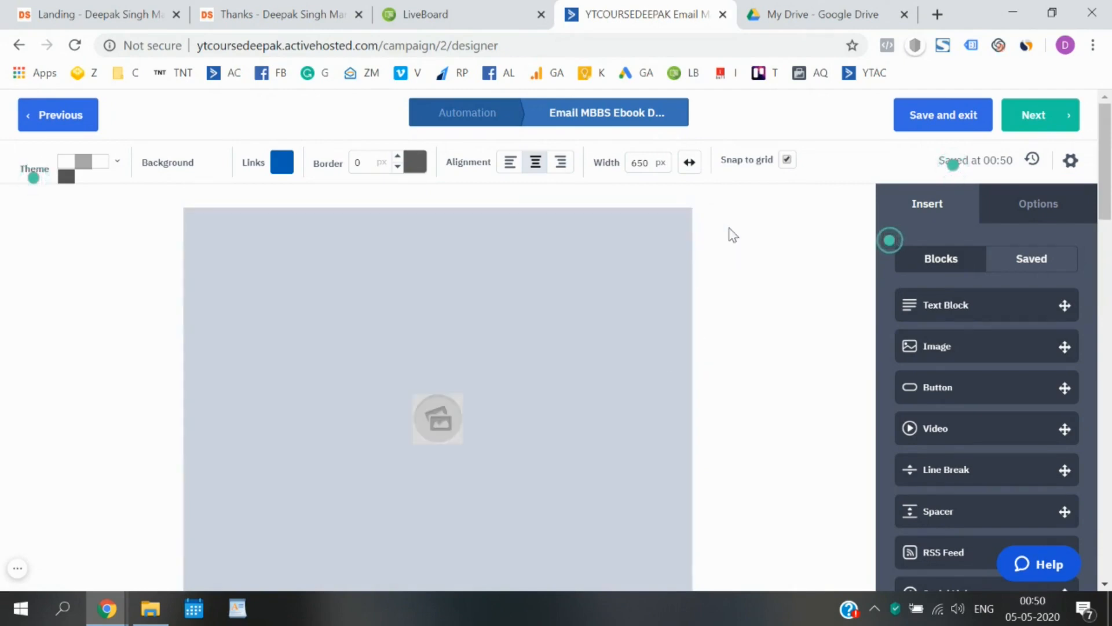
Delete the email's blocks one by one through the gear menu's 'Delete this', confirming each.
mouse_move(621, 239)
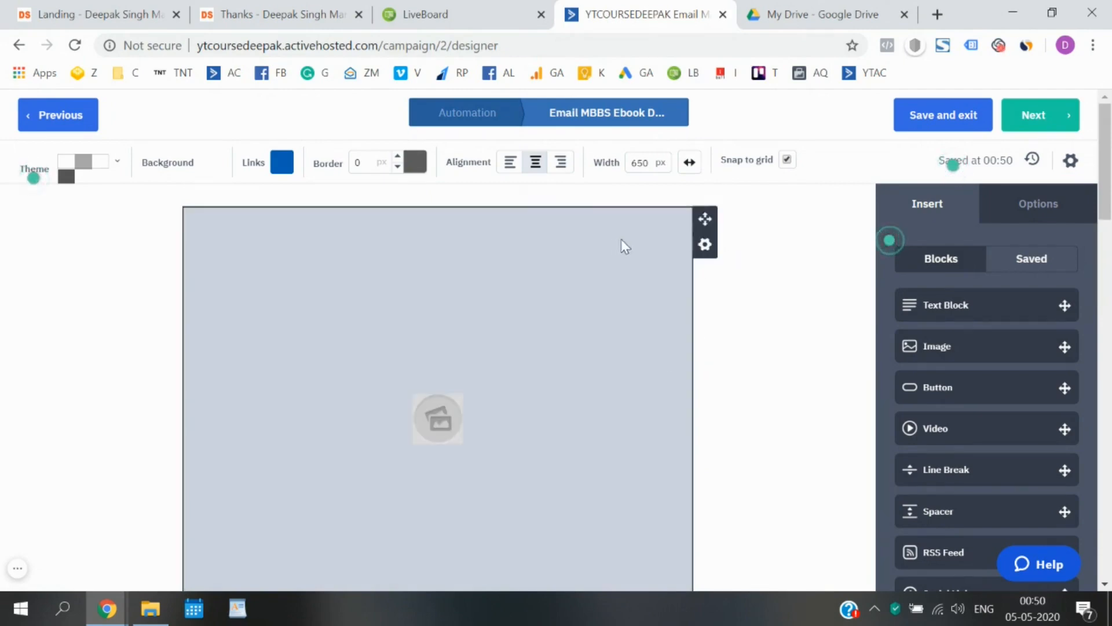
left_click(706, 246)
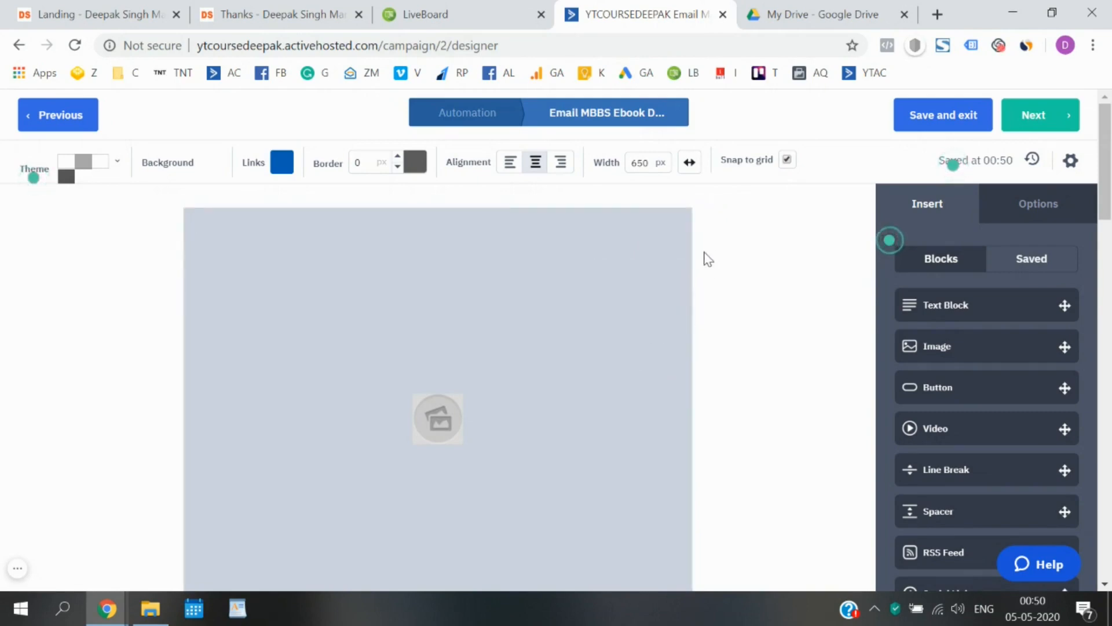
left_click(705, 245)
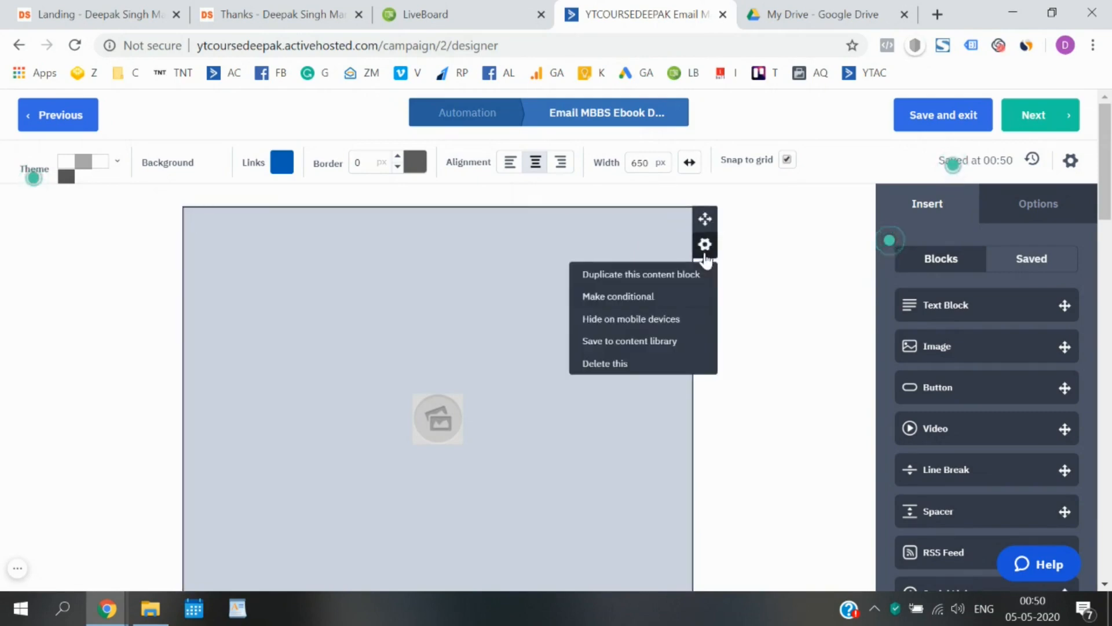
left_click(668, 369)
left_click(678, 364)
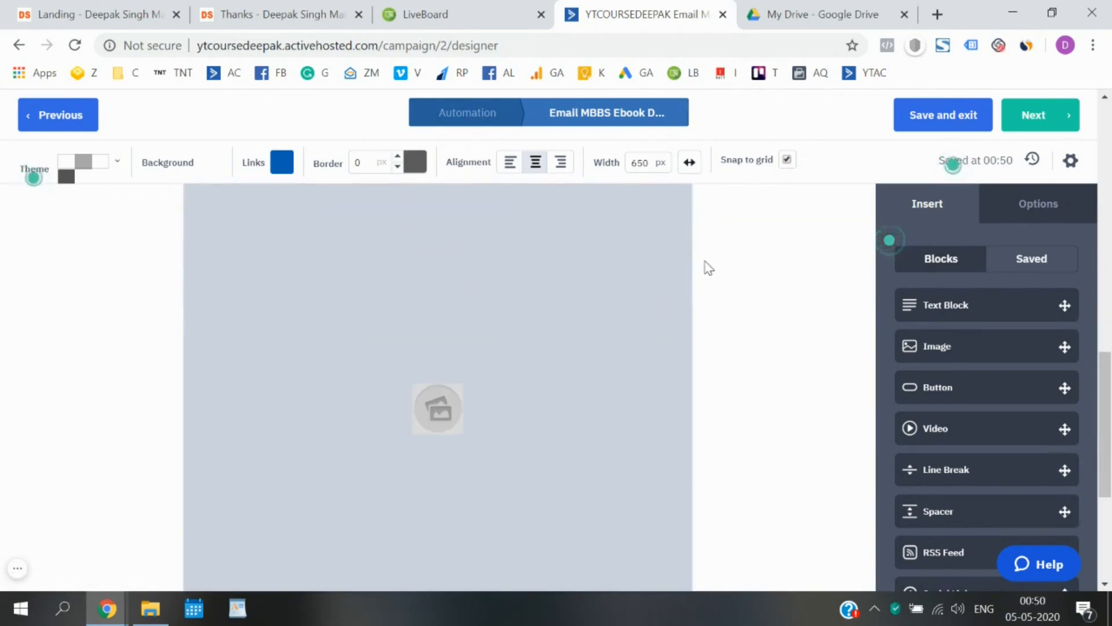
left_click(706, 247)
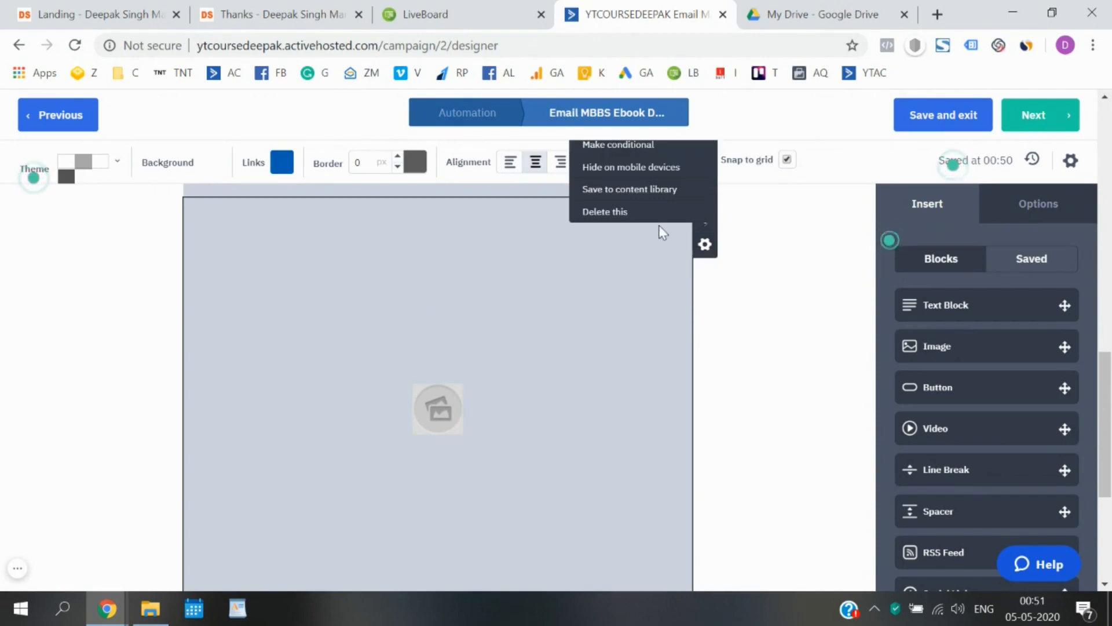
left_click(622, 215)
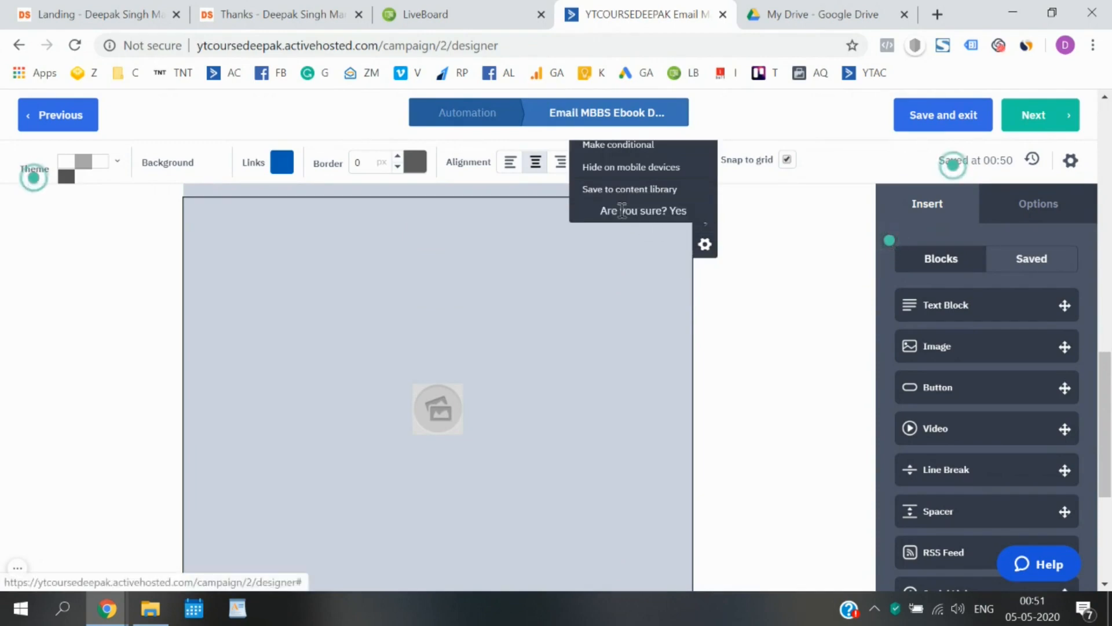
left_click(677, 213)
left_click(705, 244)
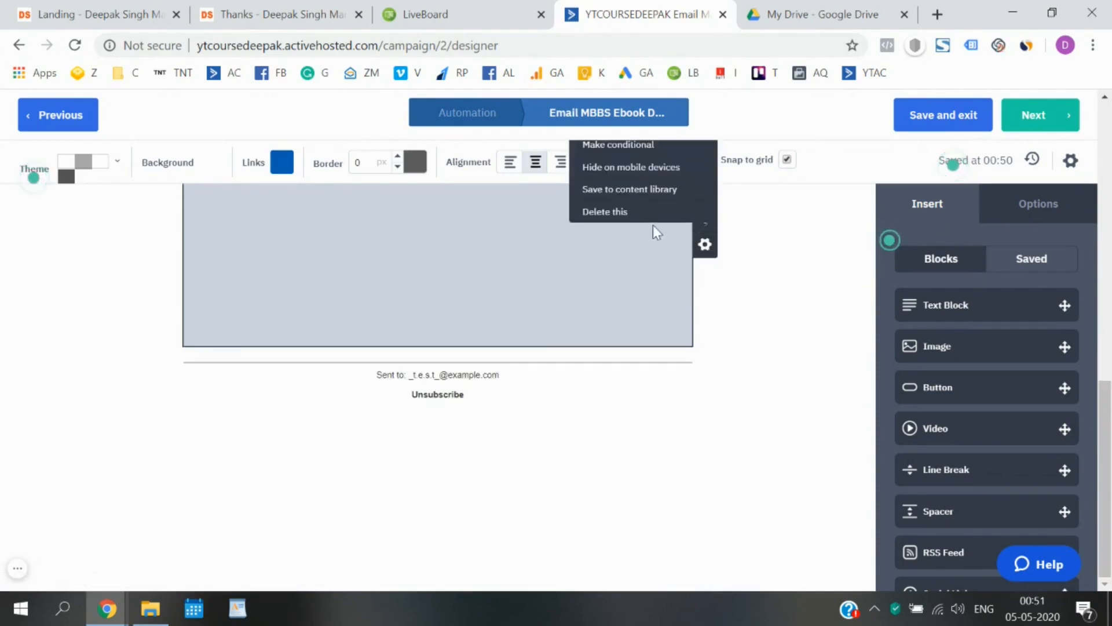
left_click(624, 212)
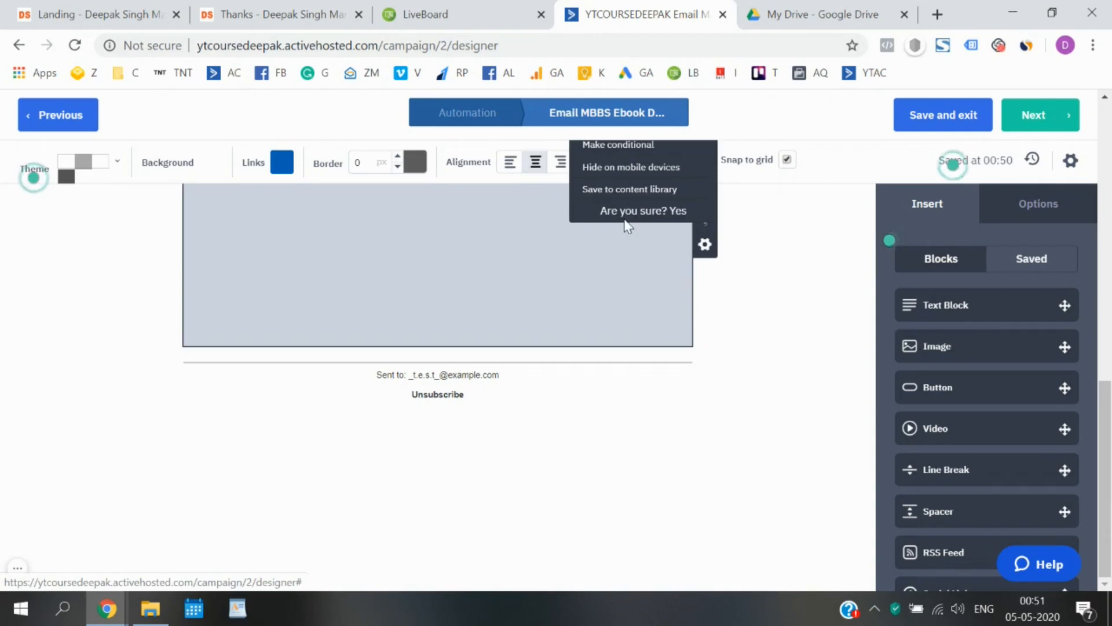
left_click(677, 214)
Close the Image Manager and delete the remaining image placeholder block.
scroll(721, 307, "up", 5)
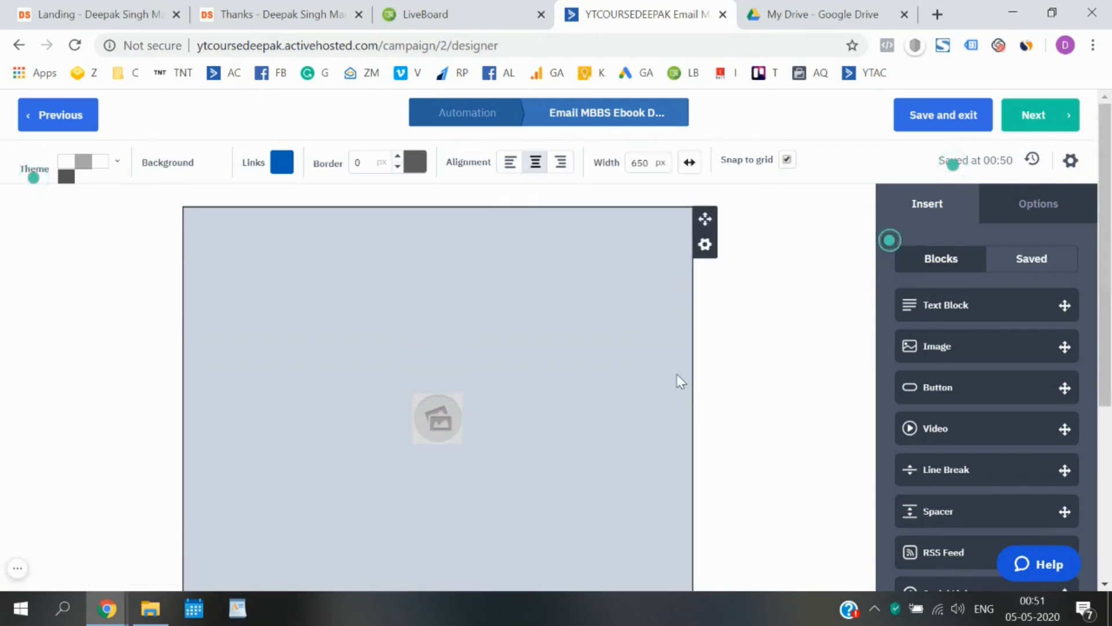
scroll(428, 423, "down", 1)
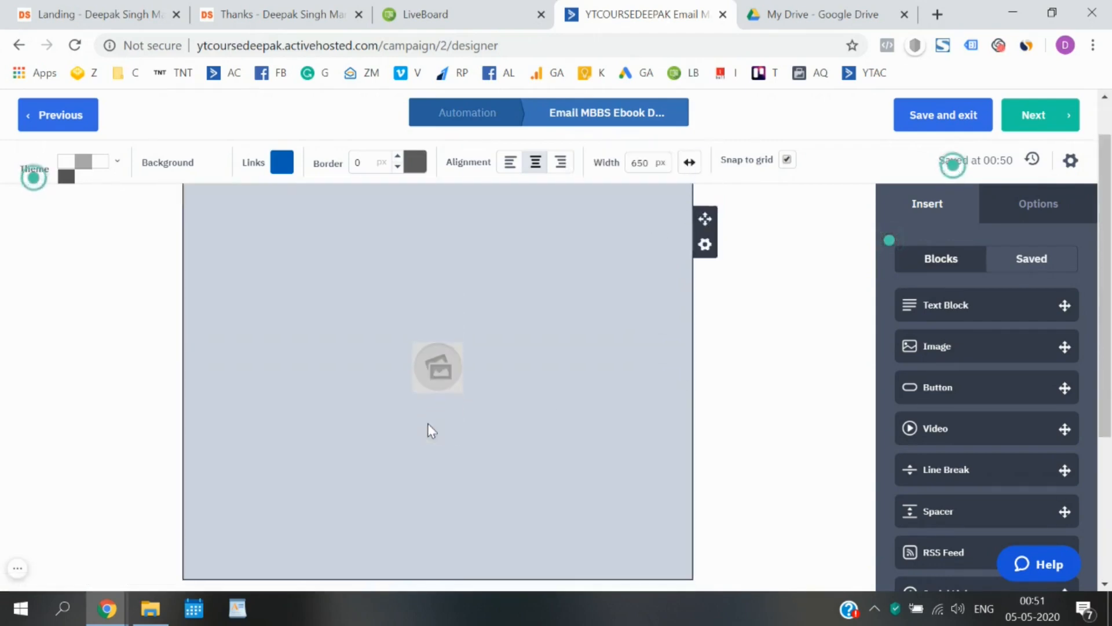
left_click(436, 363)
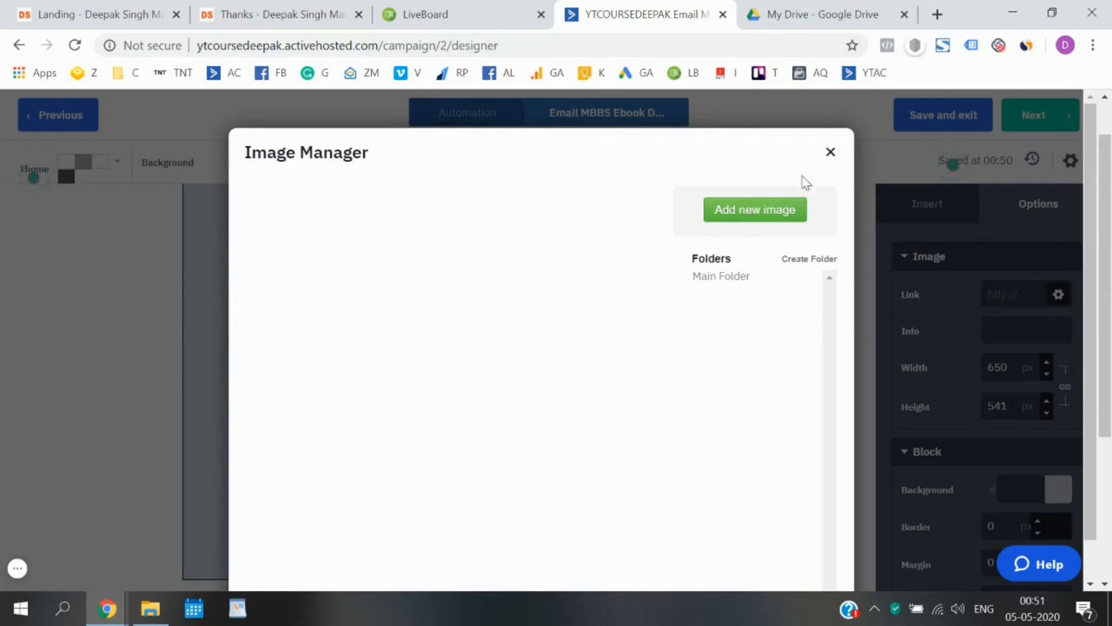
left_click(832, 165)
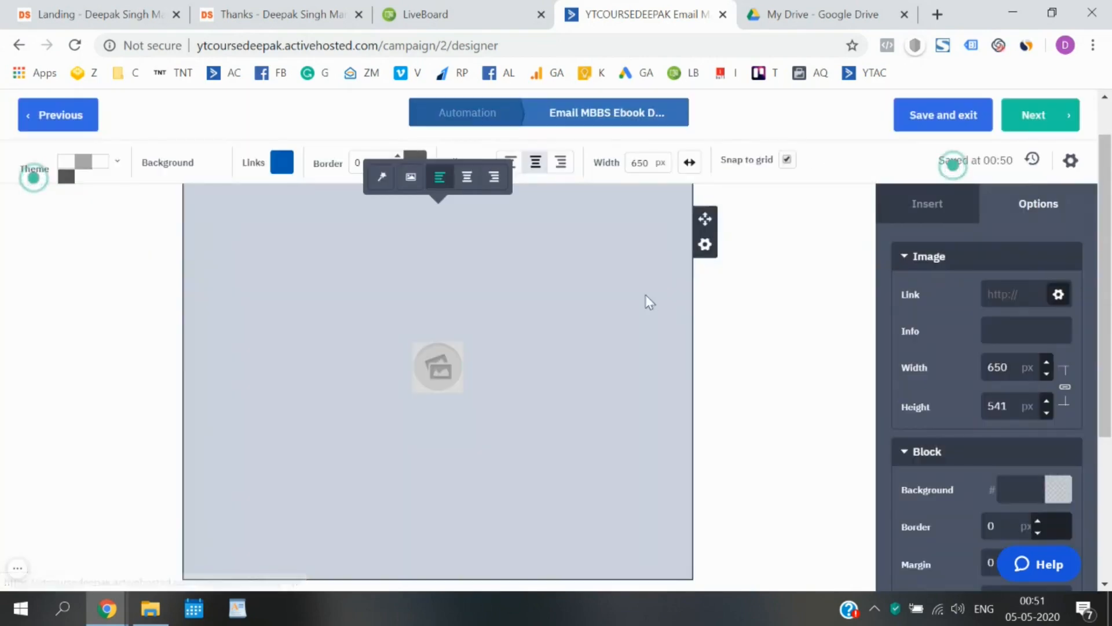
left_click(704, 246)
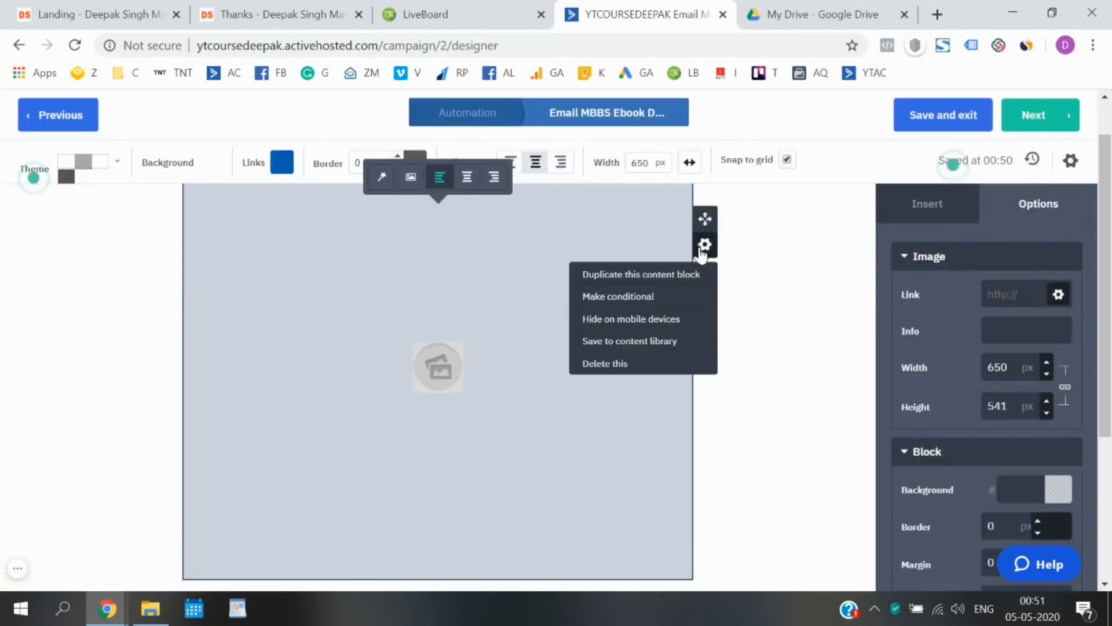
left_click(637, 370)
left_click(679, 363)
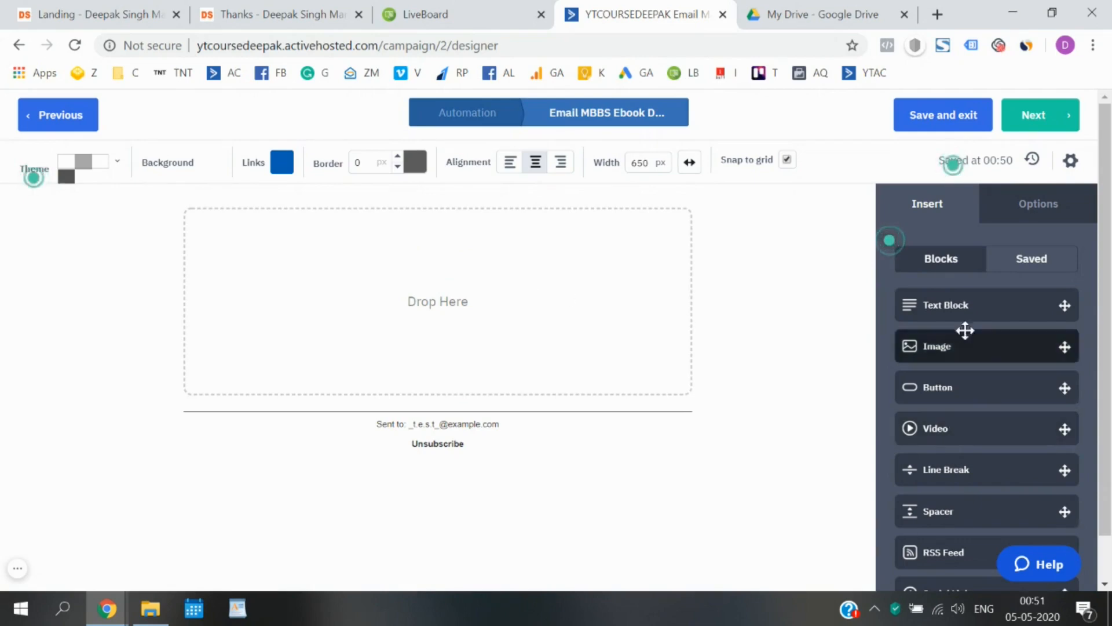
scroll(969, 350, "down", 1)
Add a text block with a greeting and thanks for opting in to download the free e-book.
scroll(969, 351, "down", 3)
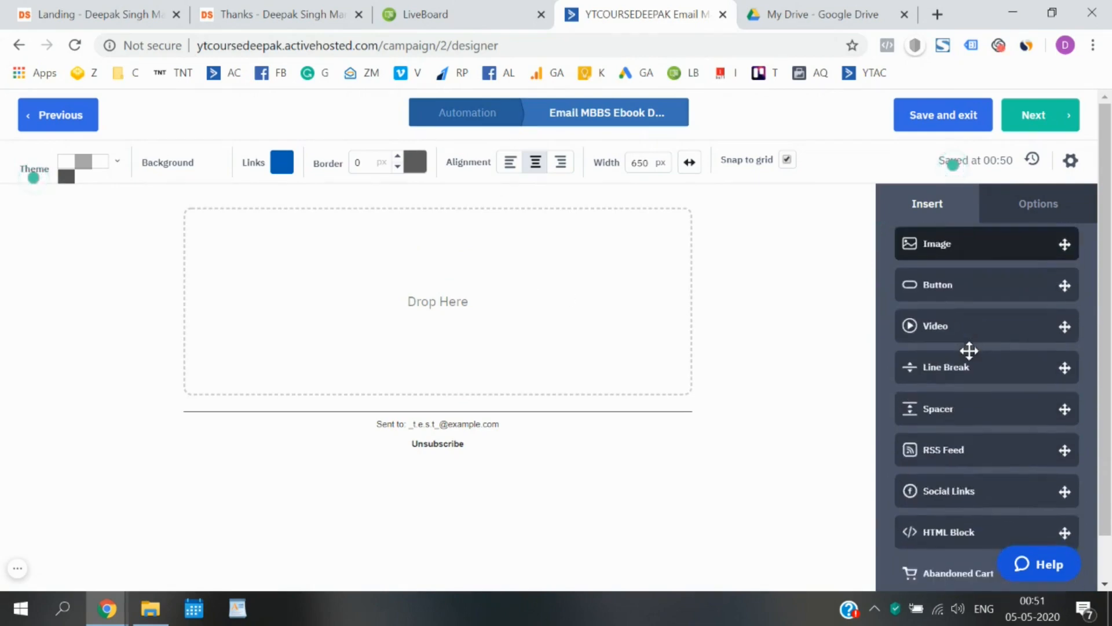
scroll(969, 351, "up", 4)
left_click_drag(969, 316, 456, 285)
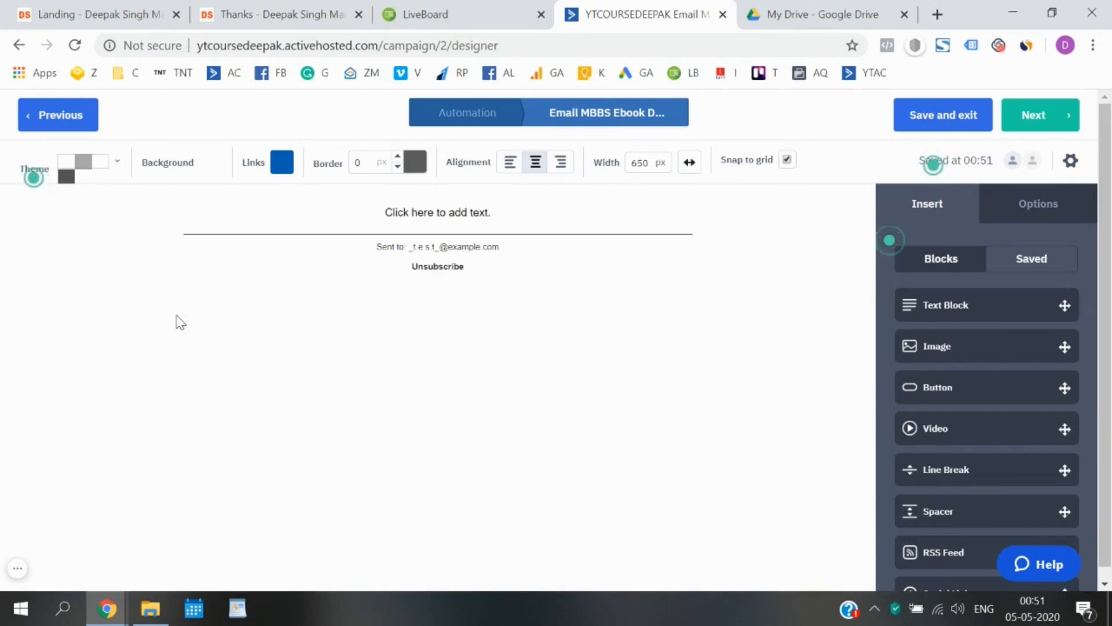
left_click(423, 212)
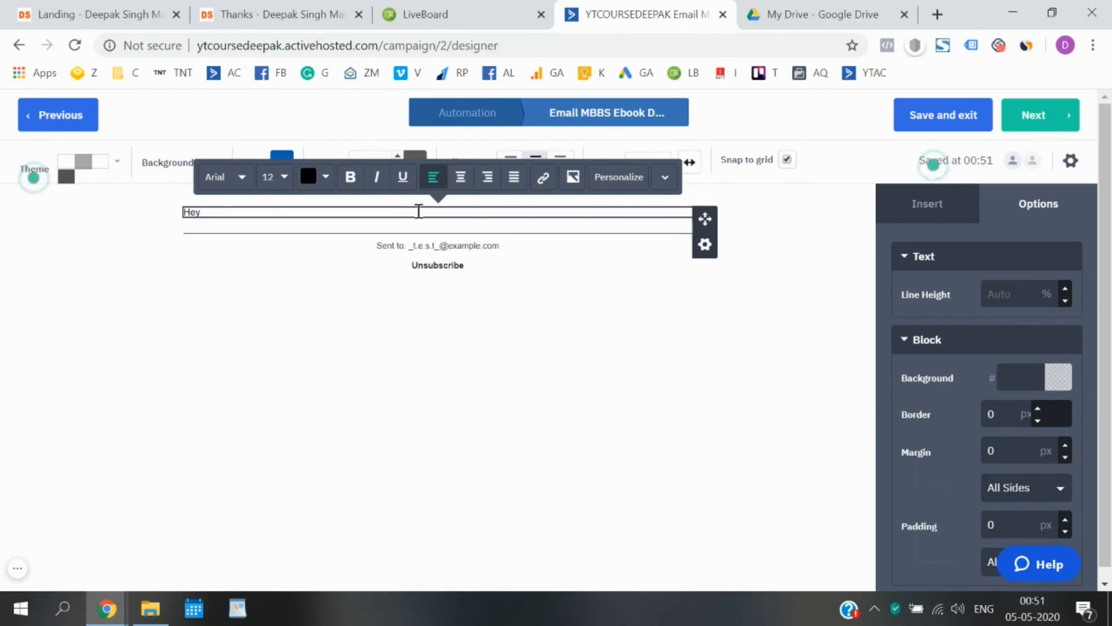
type(",")
key("Return")
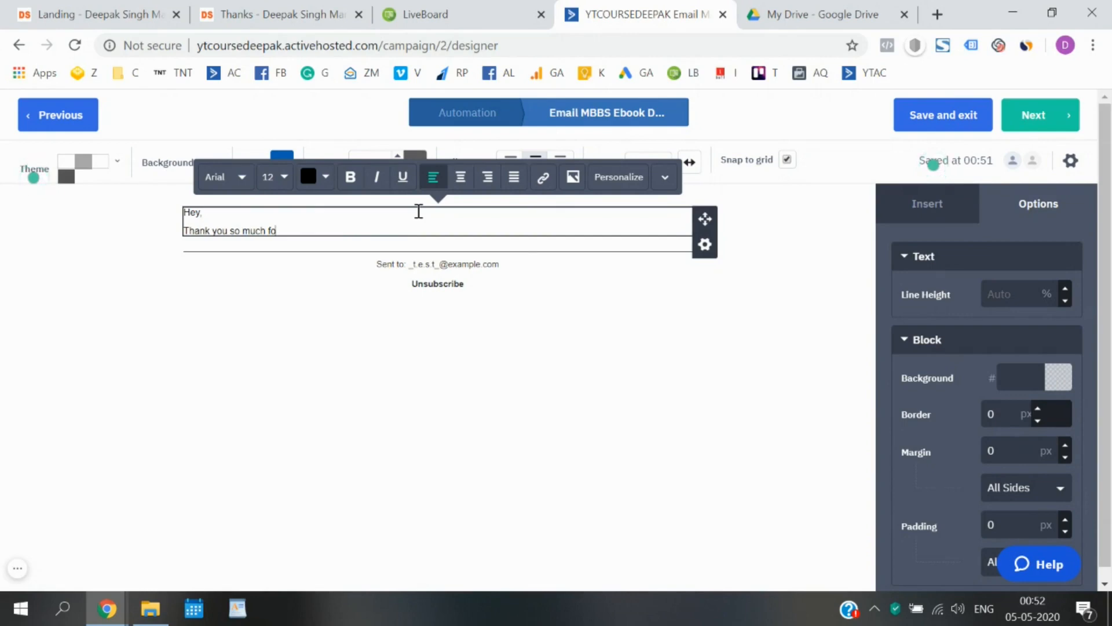
type("opting in t")
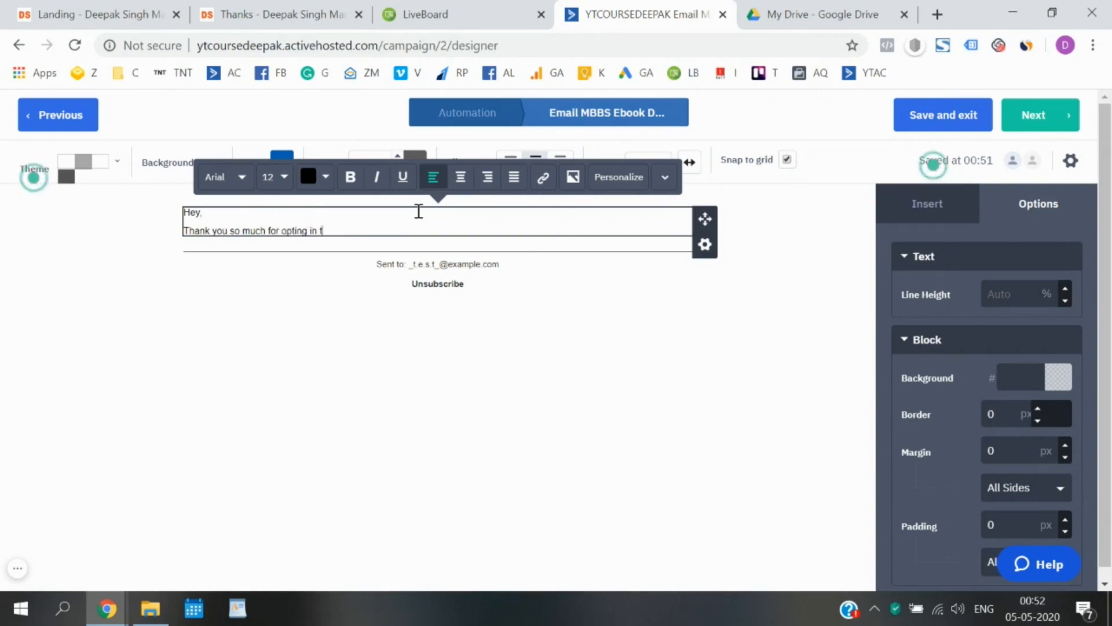
type("o Download ")
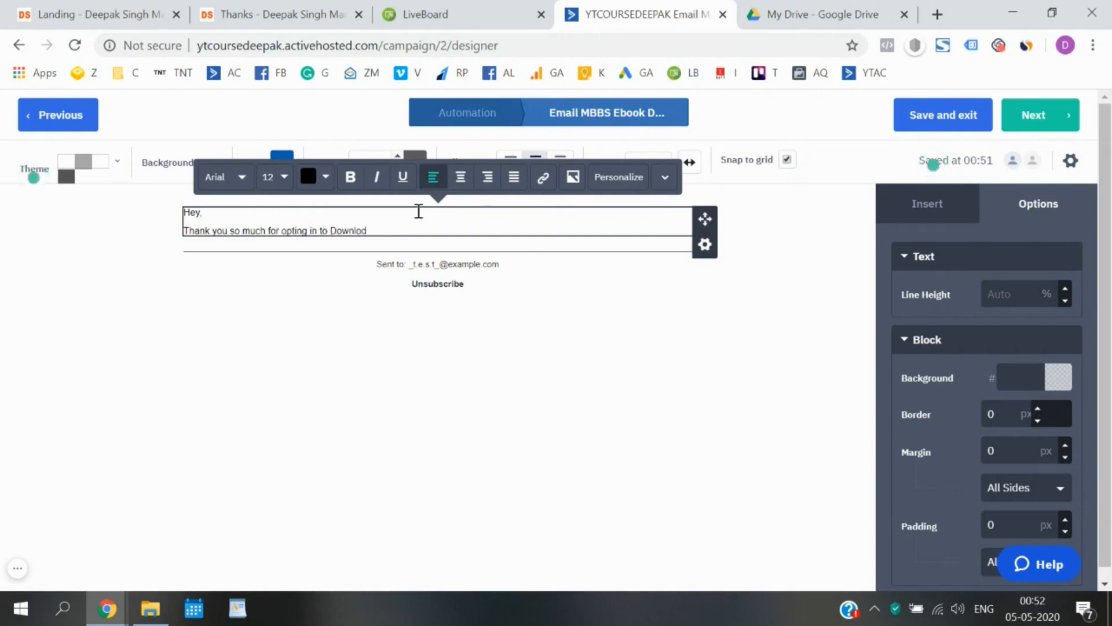
type("the Free E-book.")
Add the 'Click here to Download' line and a 'Cheers,' sign-off with the sender's name.
key("Return")
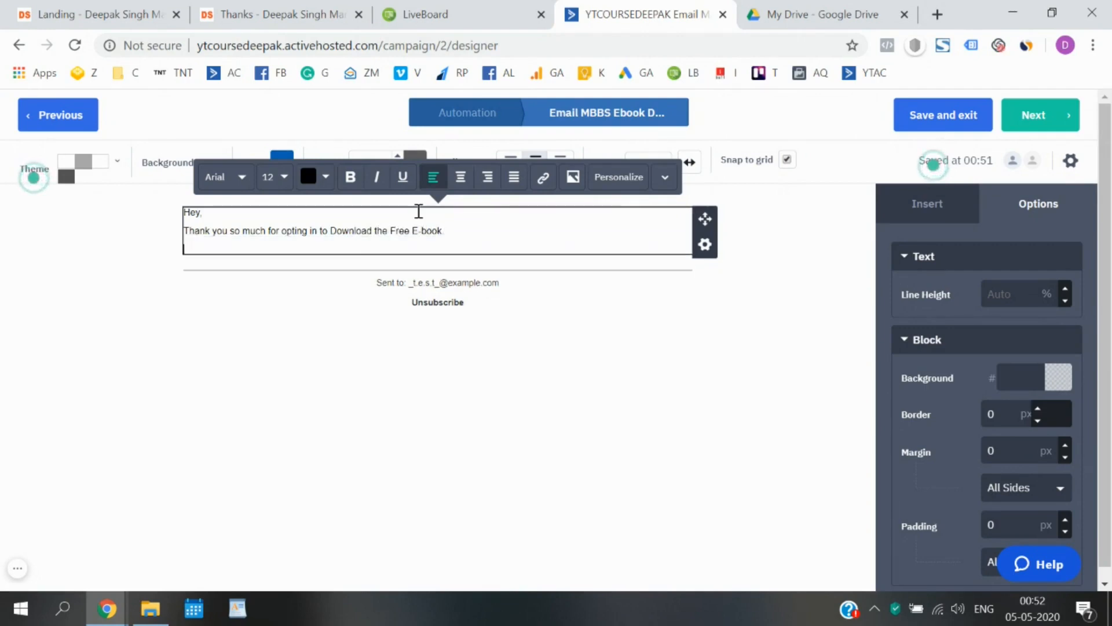
type("Click here to Download the E-Book Rig")
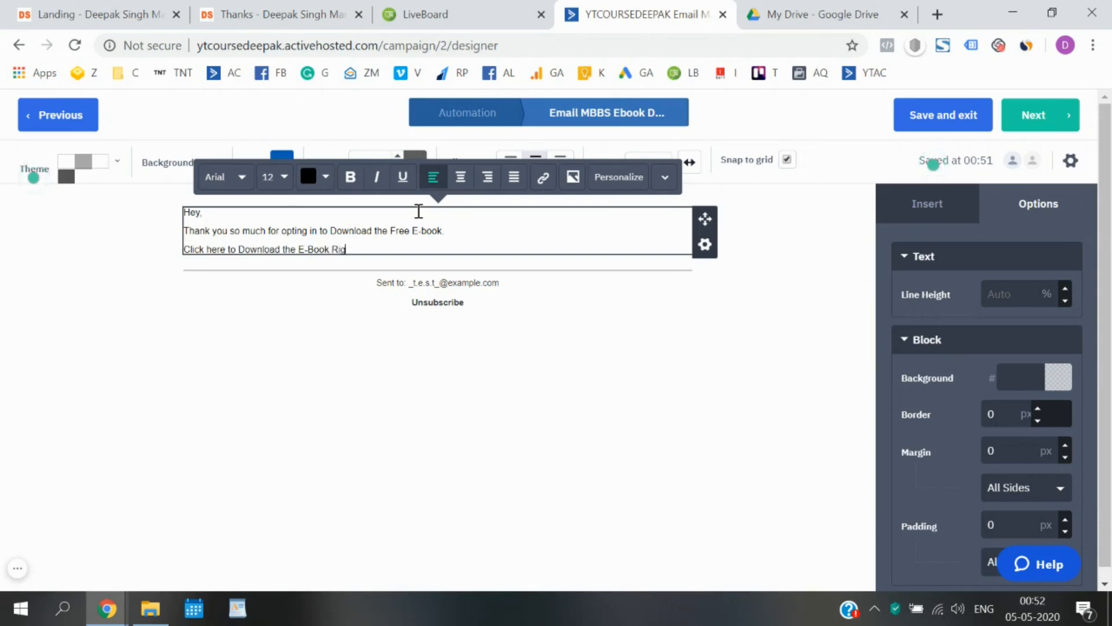
type(".")
key("Return")
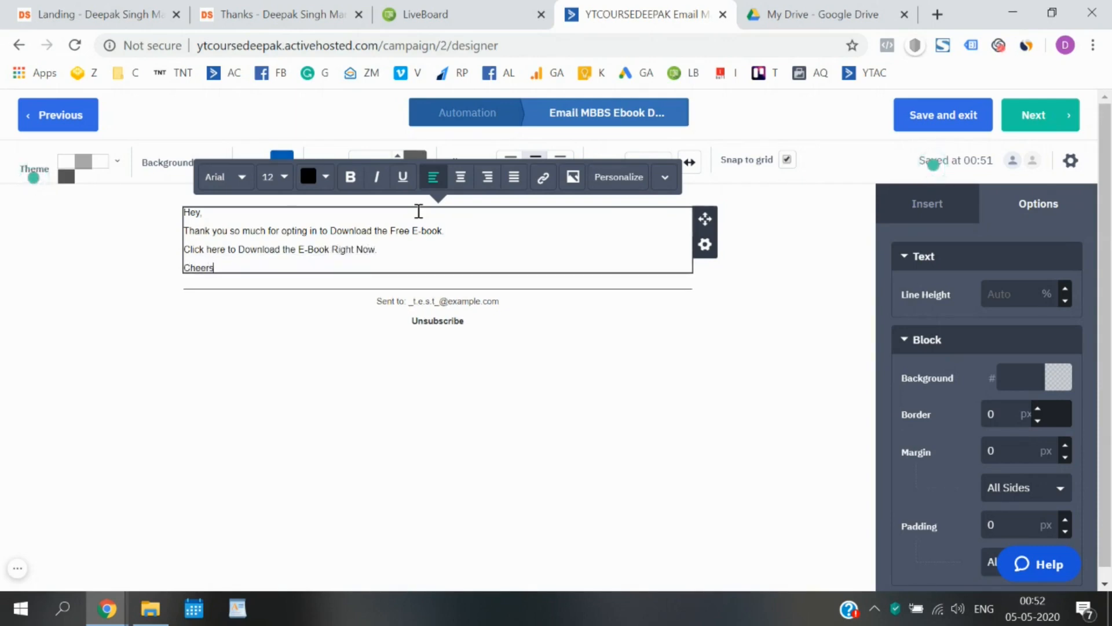
type("Cheers")
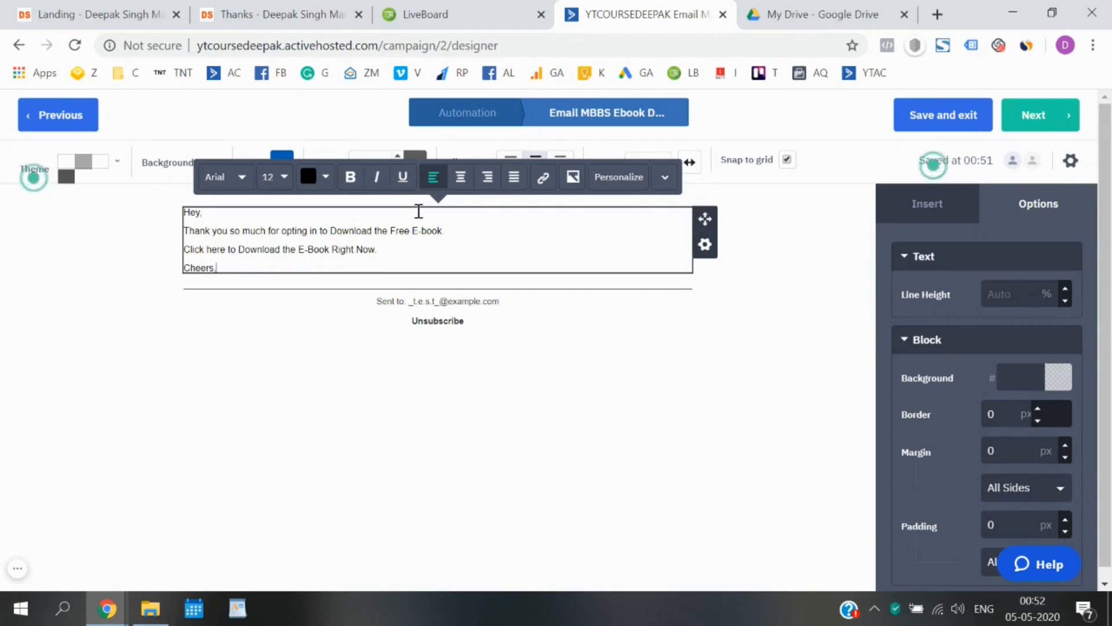
type(",")
key("Return")
type("Deepak")
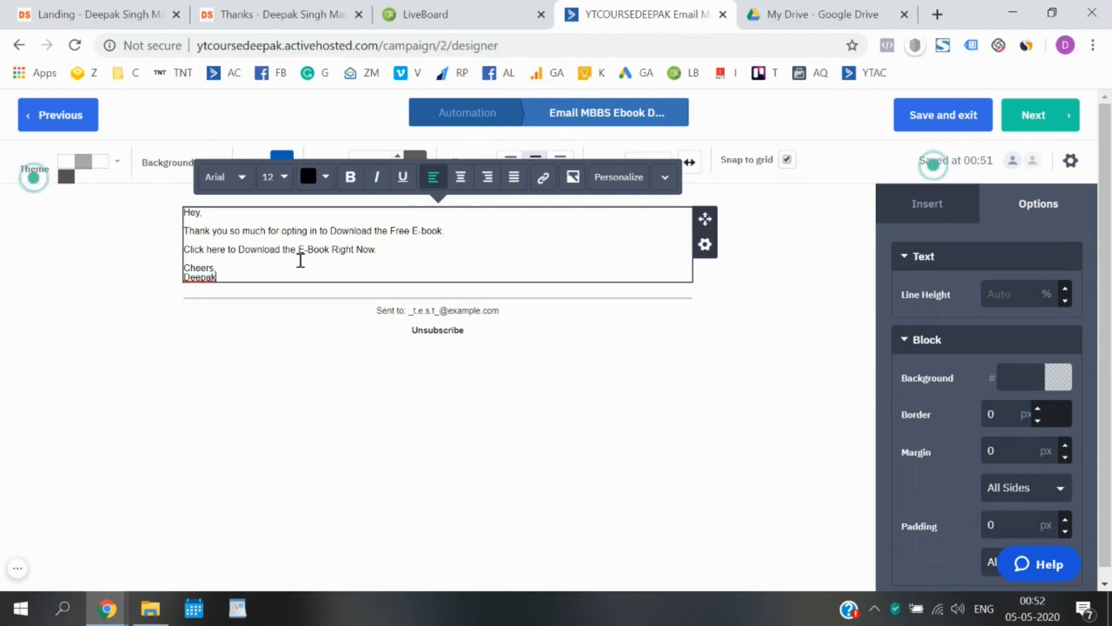
key("ctrl+a")
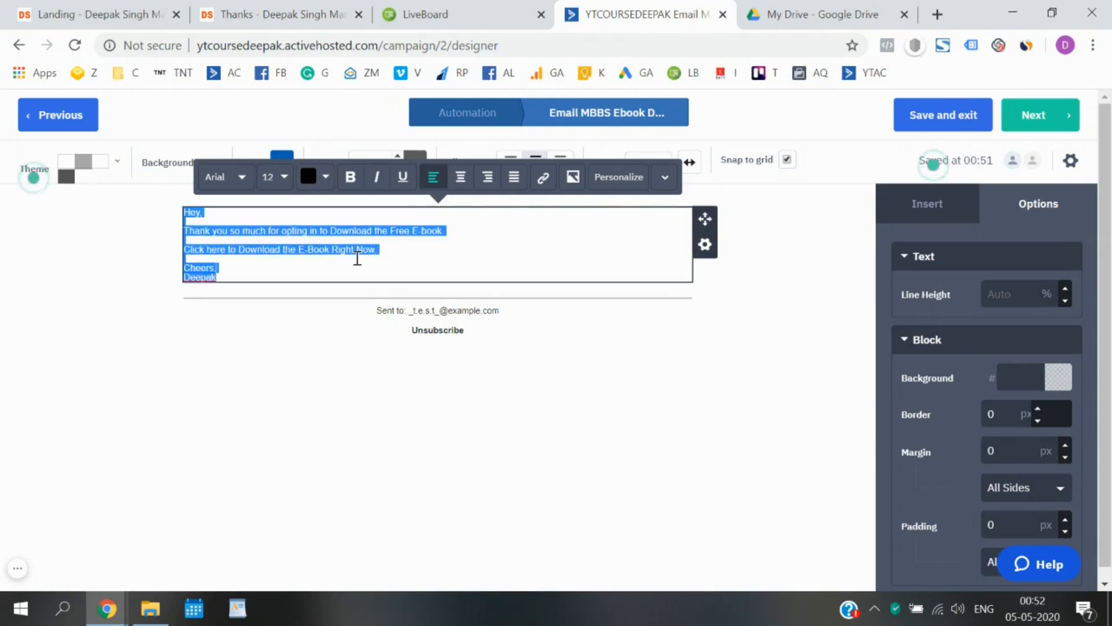
Set the selected email text to Roboto, 16 px, then place the cursor after the download line.
left_click(241, 178)
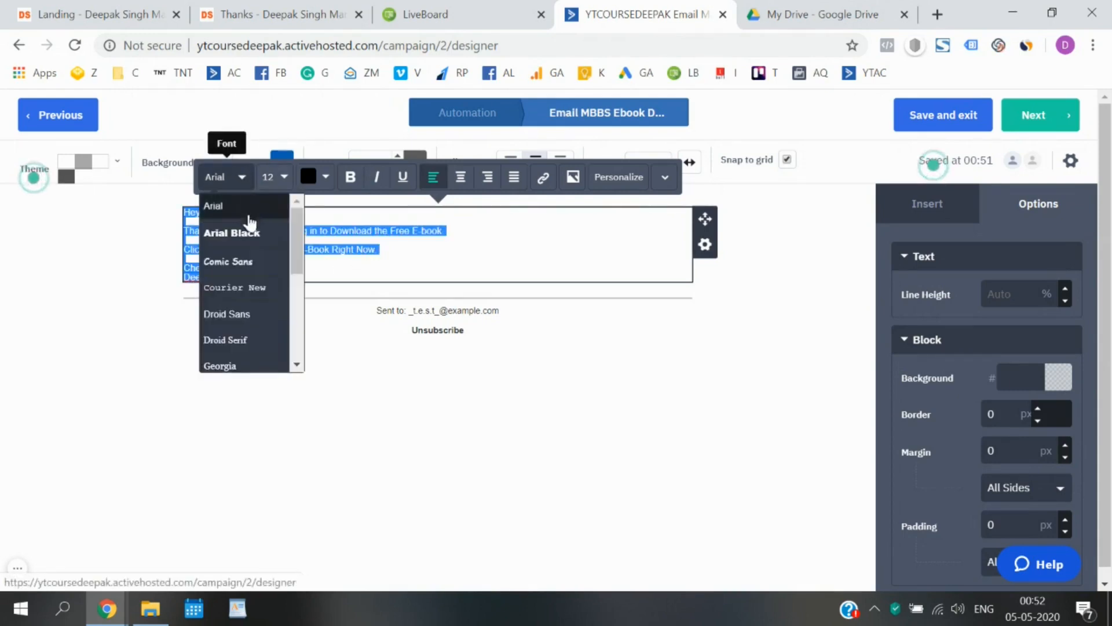
scroll(251, 322, "down", 1)
scroll(244, 347, "down", 2)
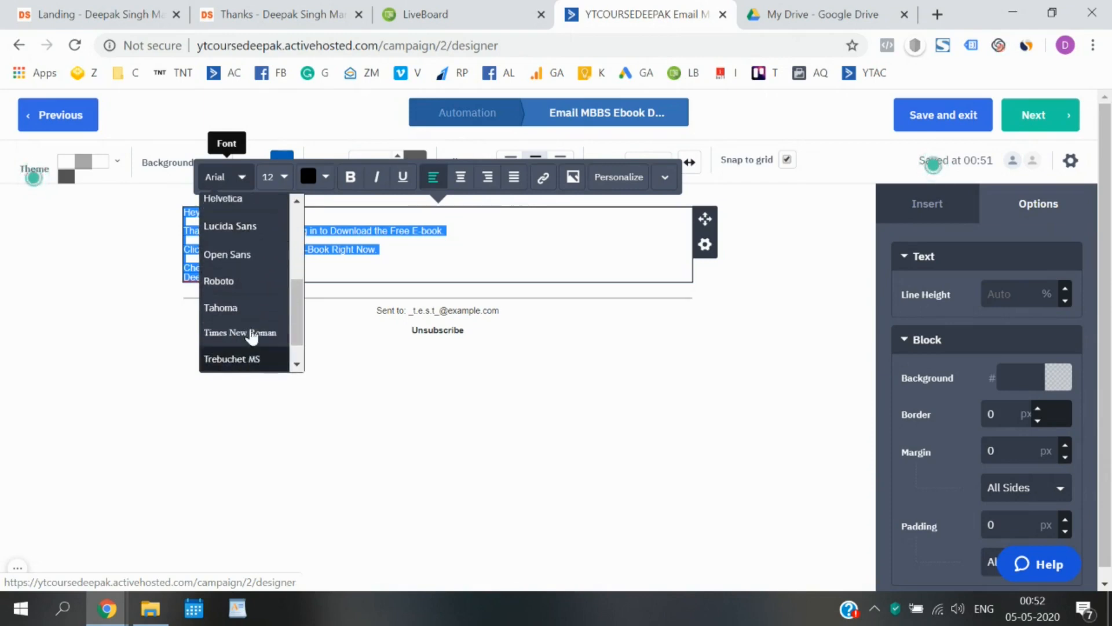
left_click(251, 285)
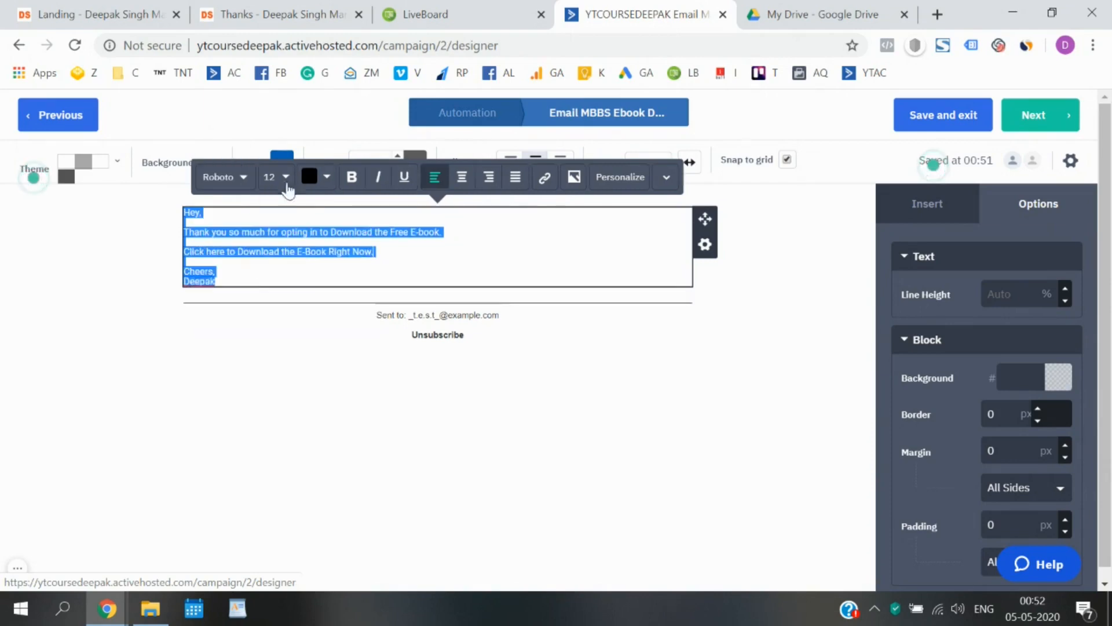
left_click(289, 177)
left_click(311, 201)
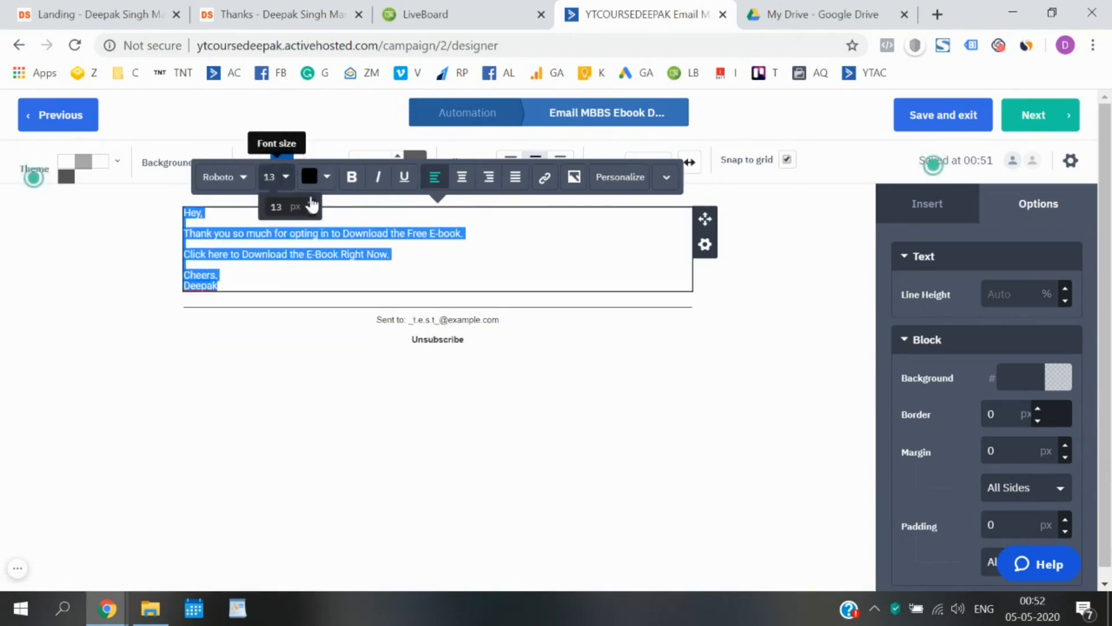
left_click(311, 201)
left_click(311, 201)
left_click(311, 201)
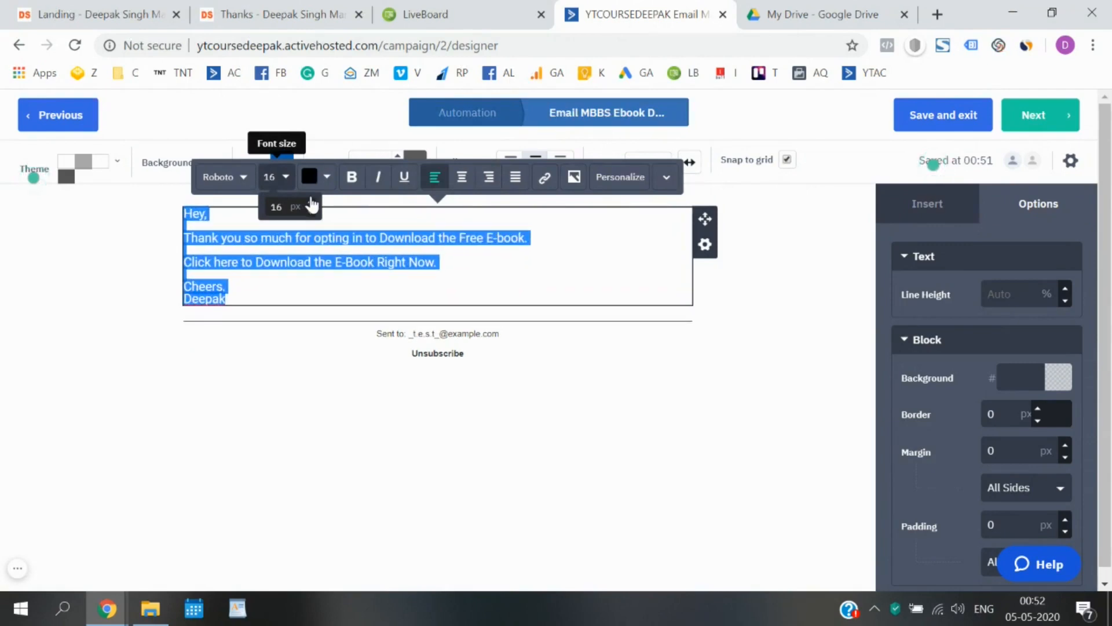
left_click(303, 262)
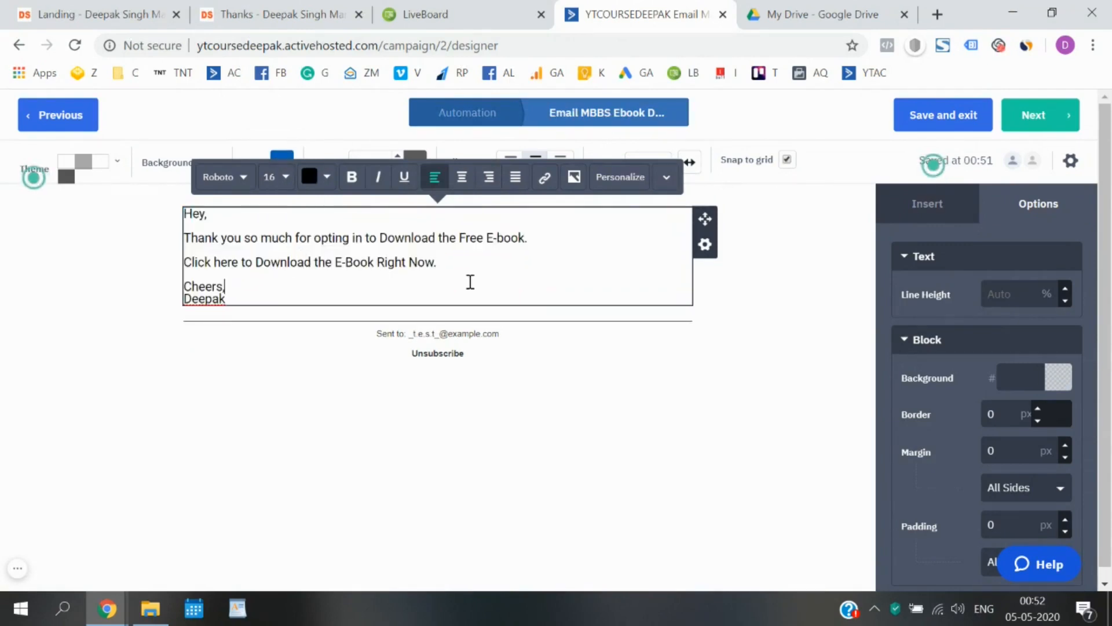
left_click(126, 357)
left_click(266, 295)
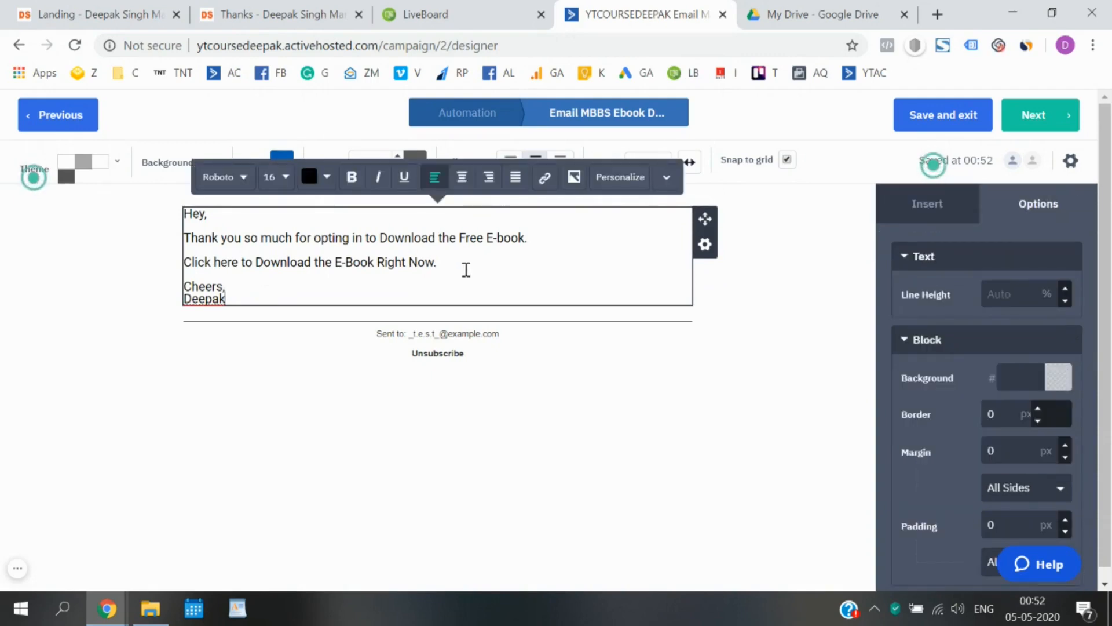
Below the download line, add 'I would love to know your thoughts about this E-book. Just hit reply…'.
key("Return")
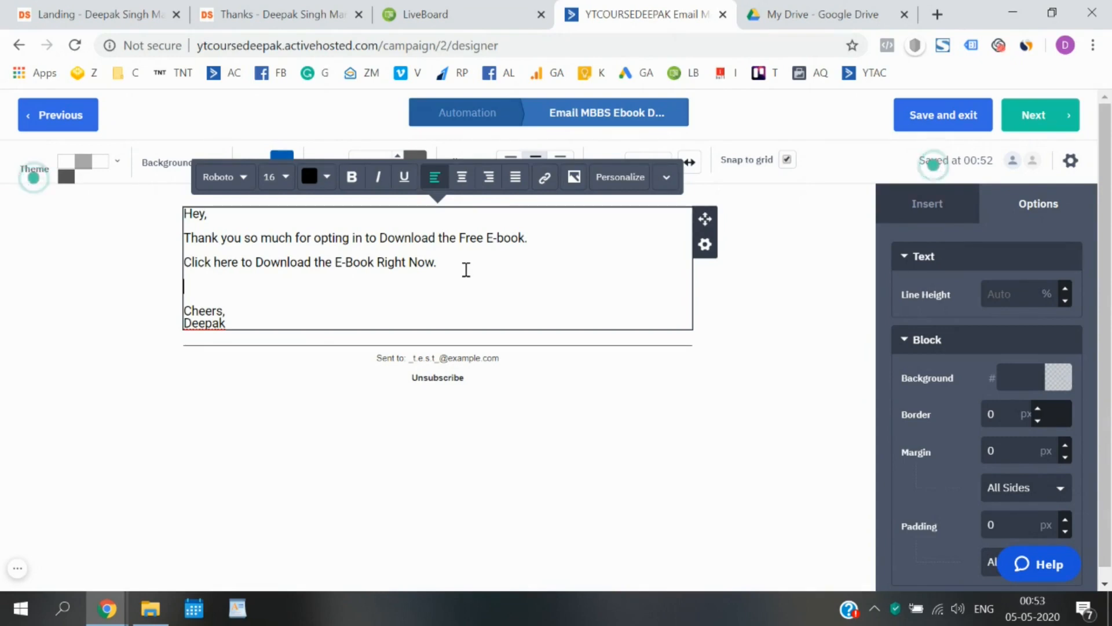
type("If")
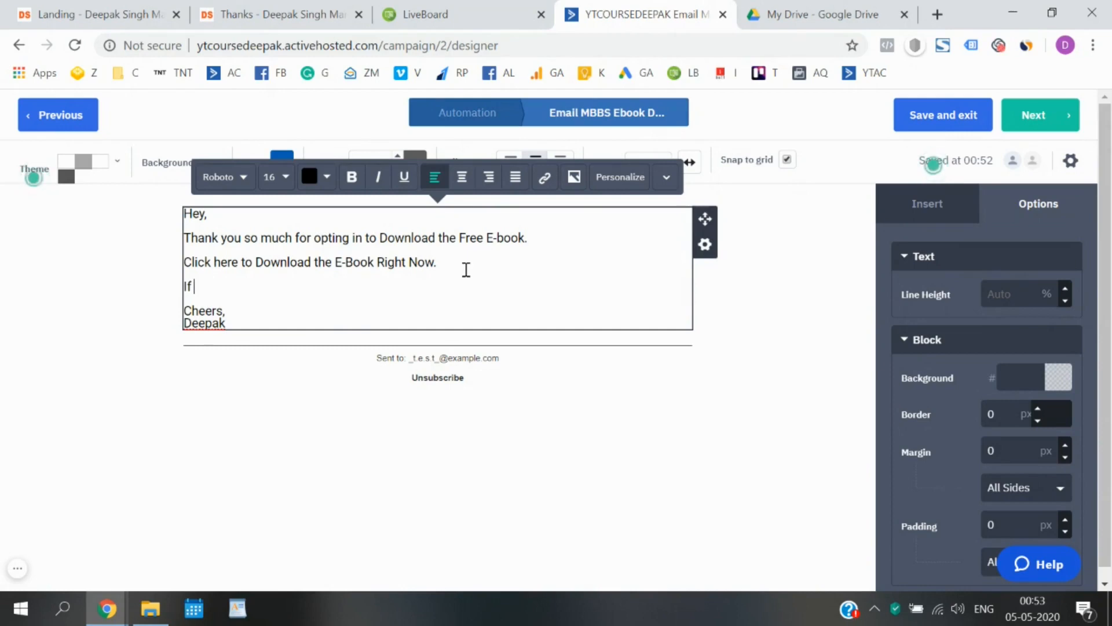
type(" you wan")
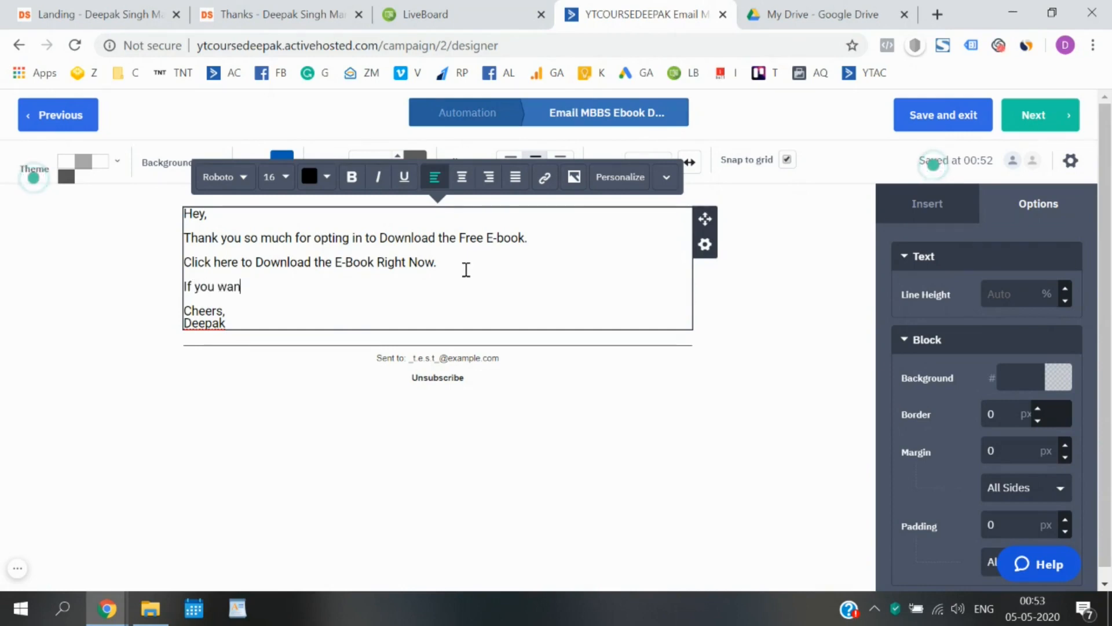
key("BackSpace")
key("BackSpace")
key("BackSpace")
key("BackSpace")
key("BackSpace")
key("BackSpace")
key("BackSpace")
key("BackSpace")
key("BackSpace")
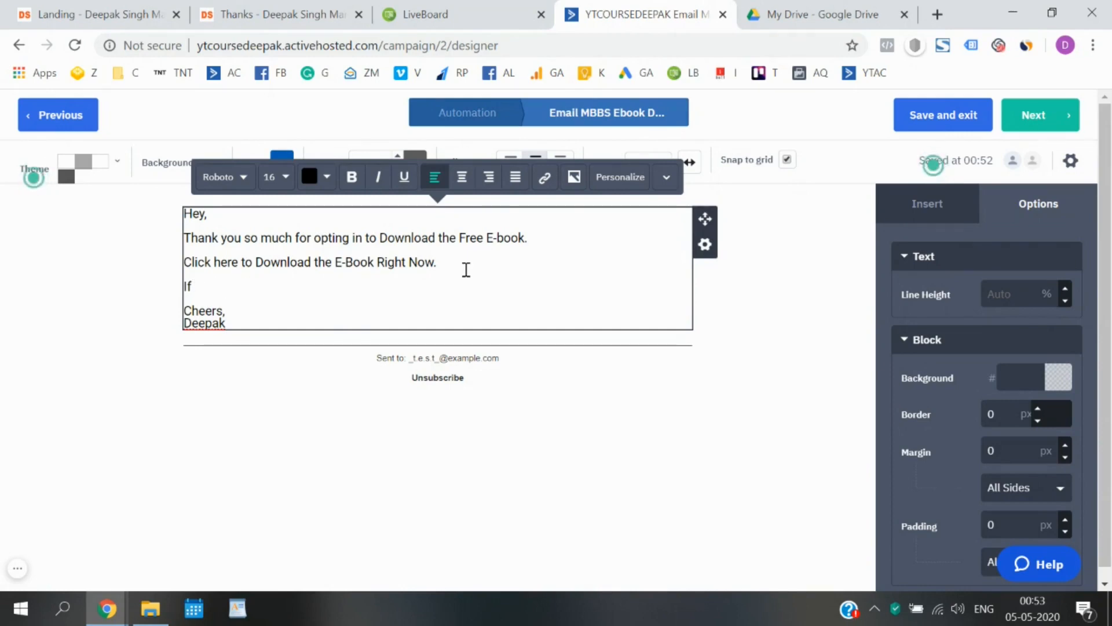
key("BackSpace")
type("would")
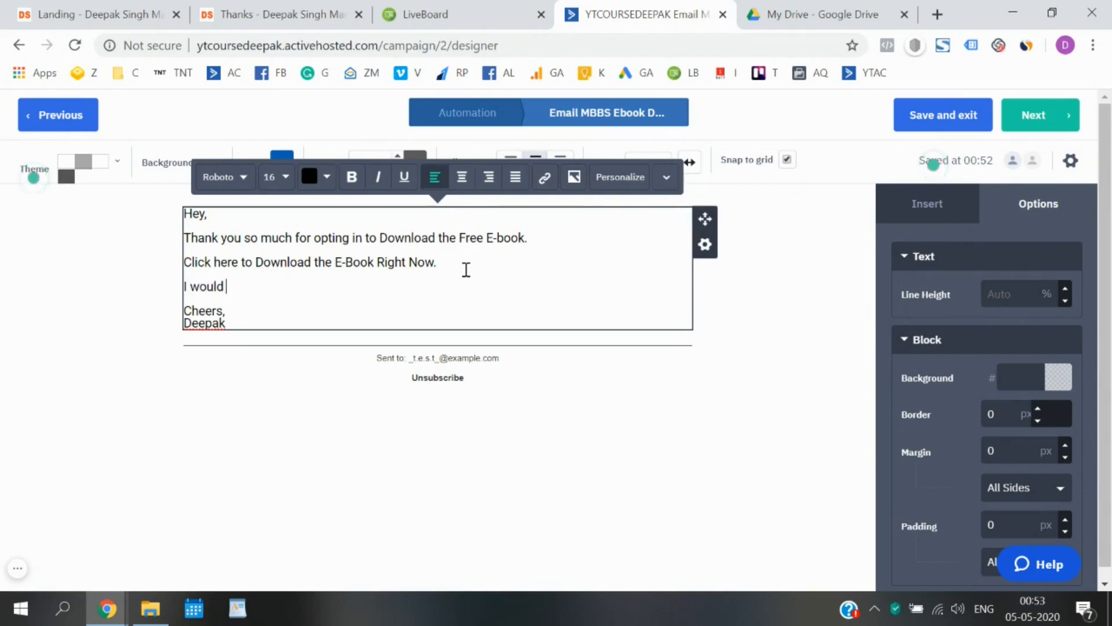
type(" love to knoiw")
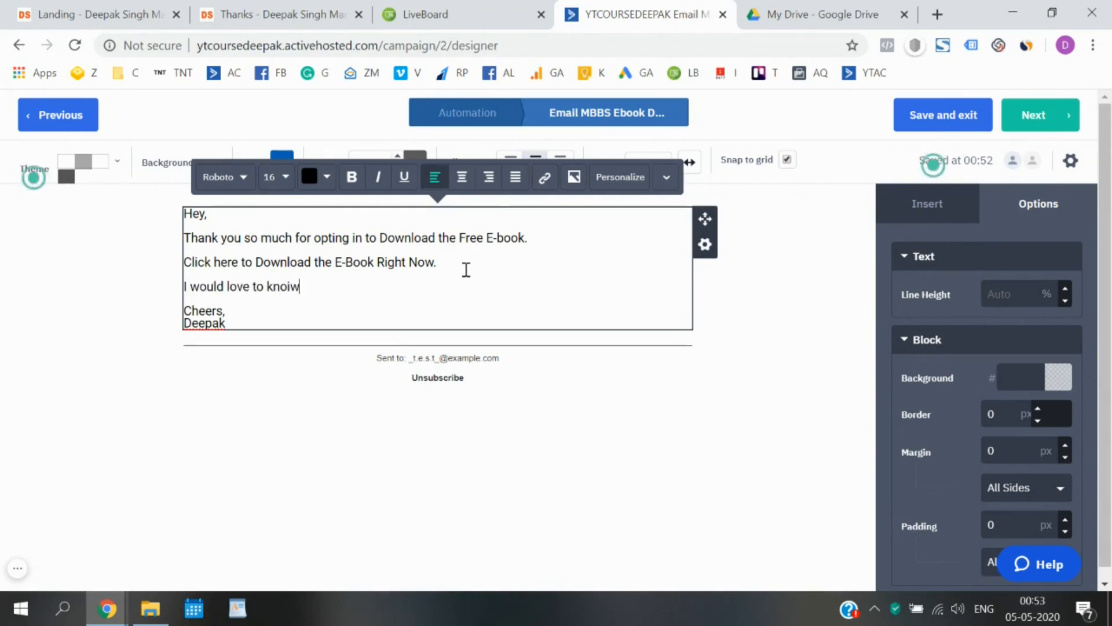
key("BackSpace")
key("BackSpace")
type("w y")
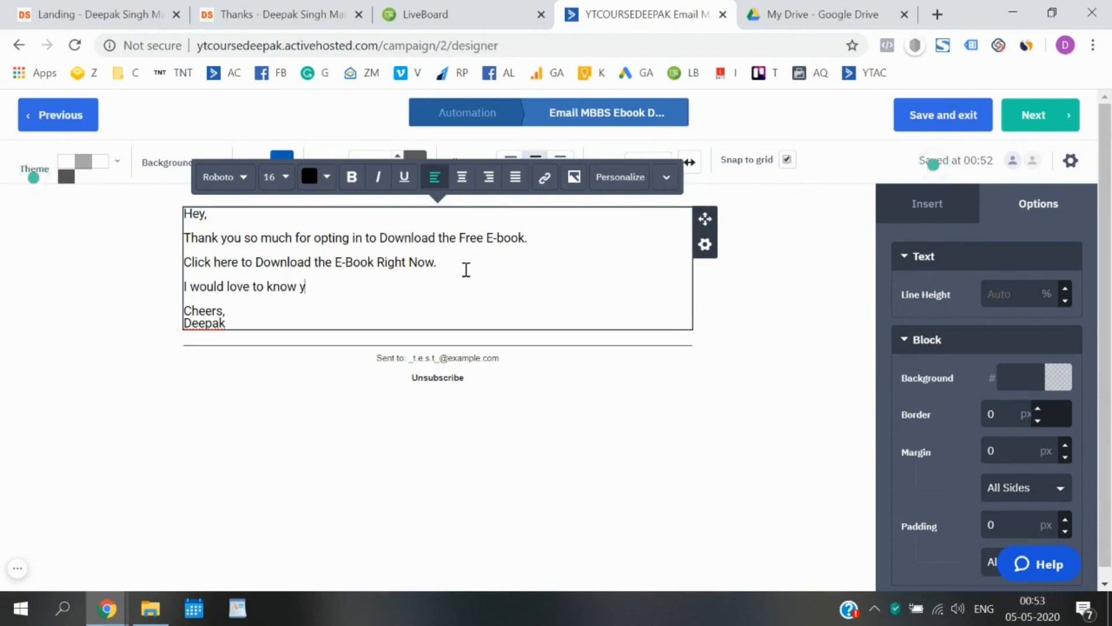
type("our thou")
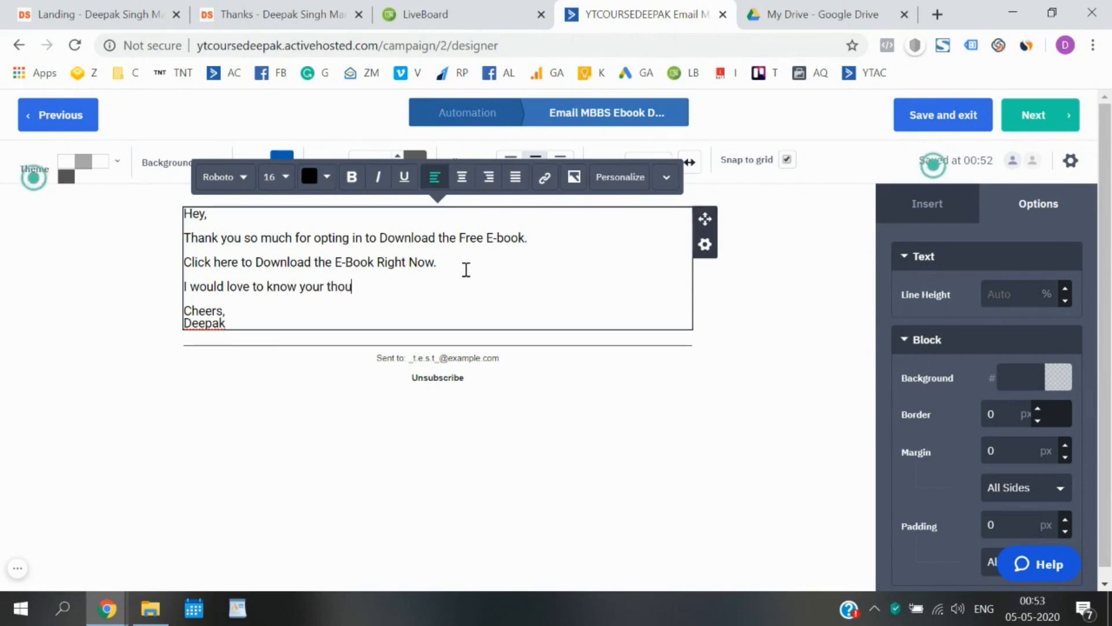
type("ghts abhou")
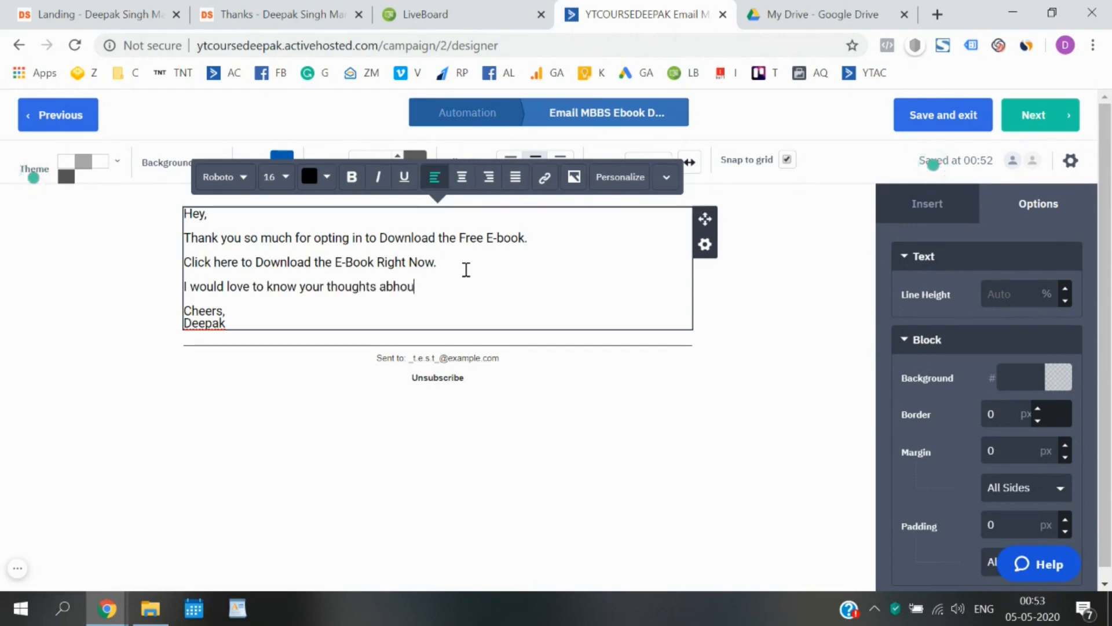
key("BackSpace")
key("BackSpace")
key("BackSpace")
type("out")
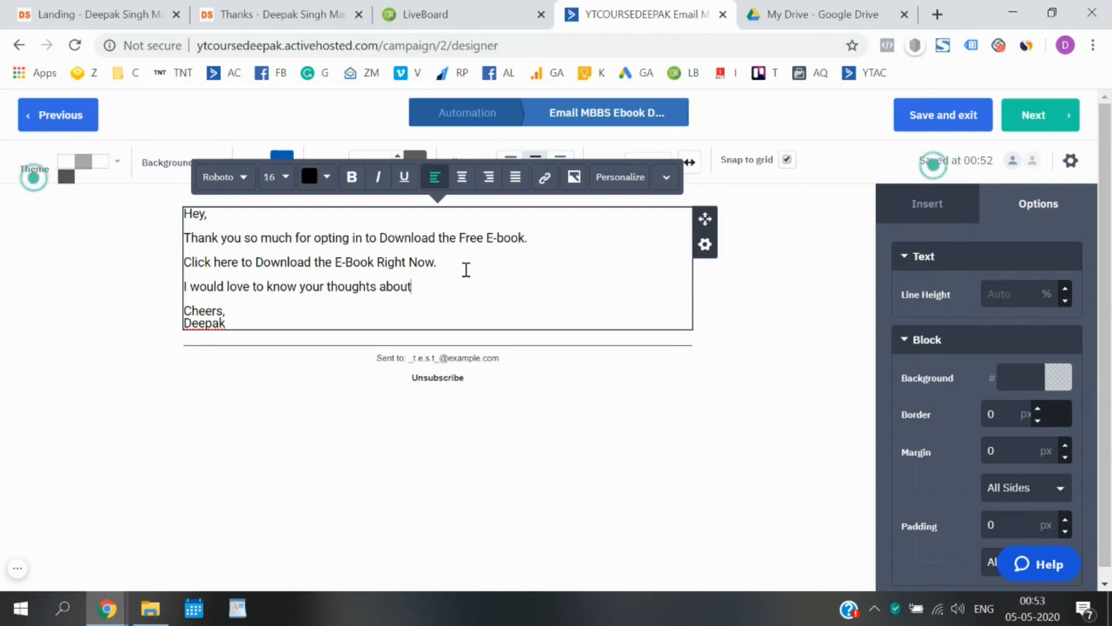
type(" this E")
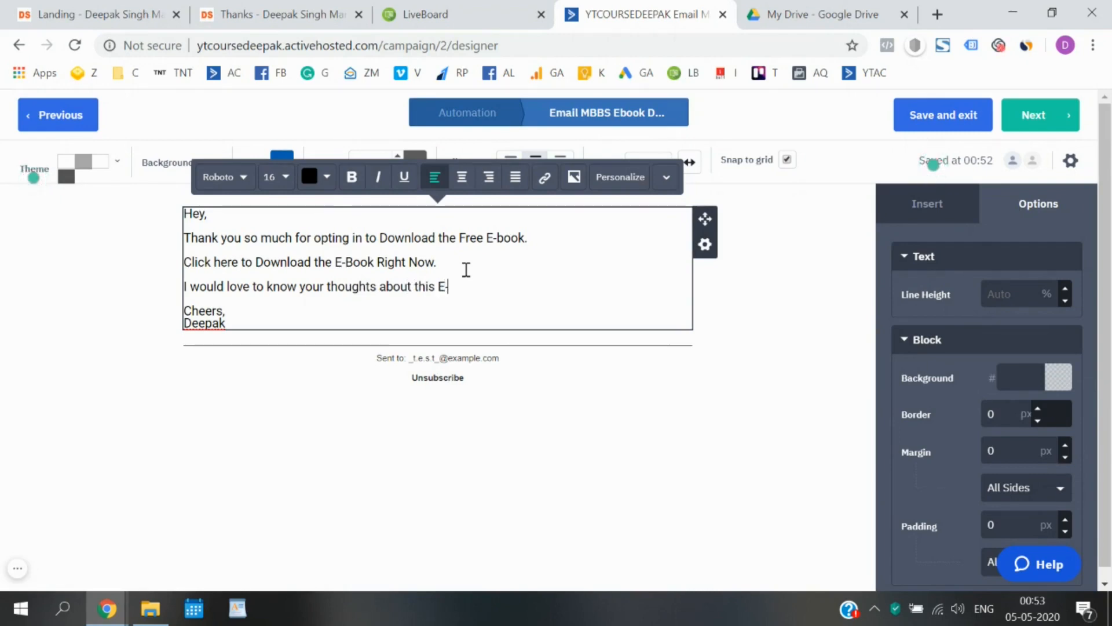
type("-book. Ju")
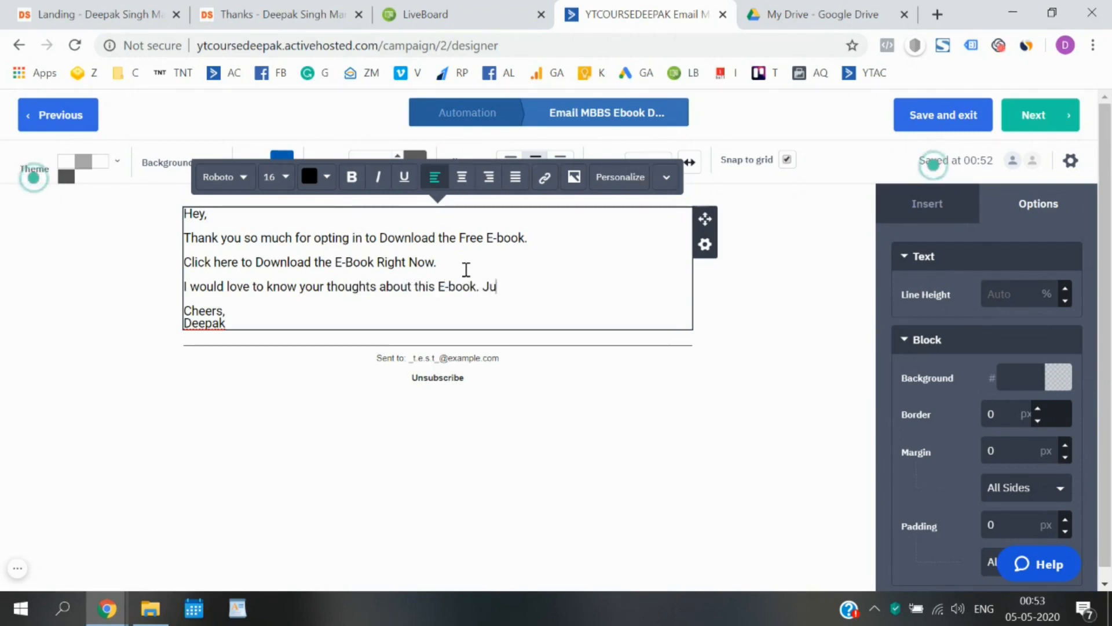
type("st hit re")
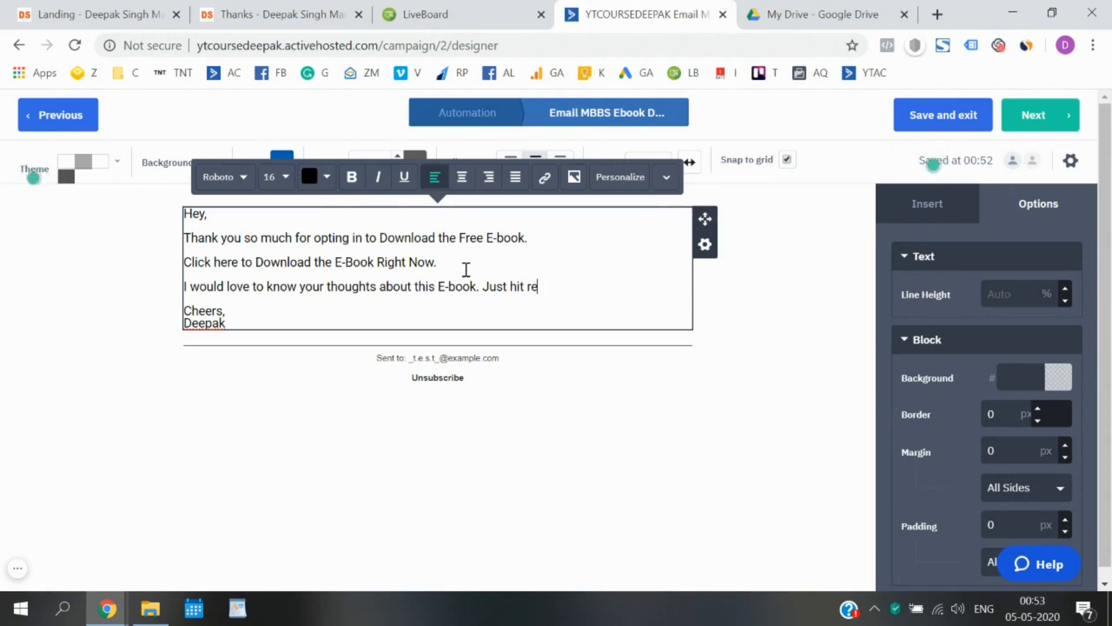
type("ply and let")
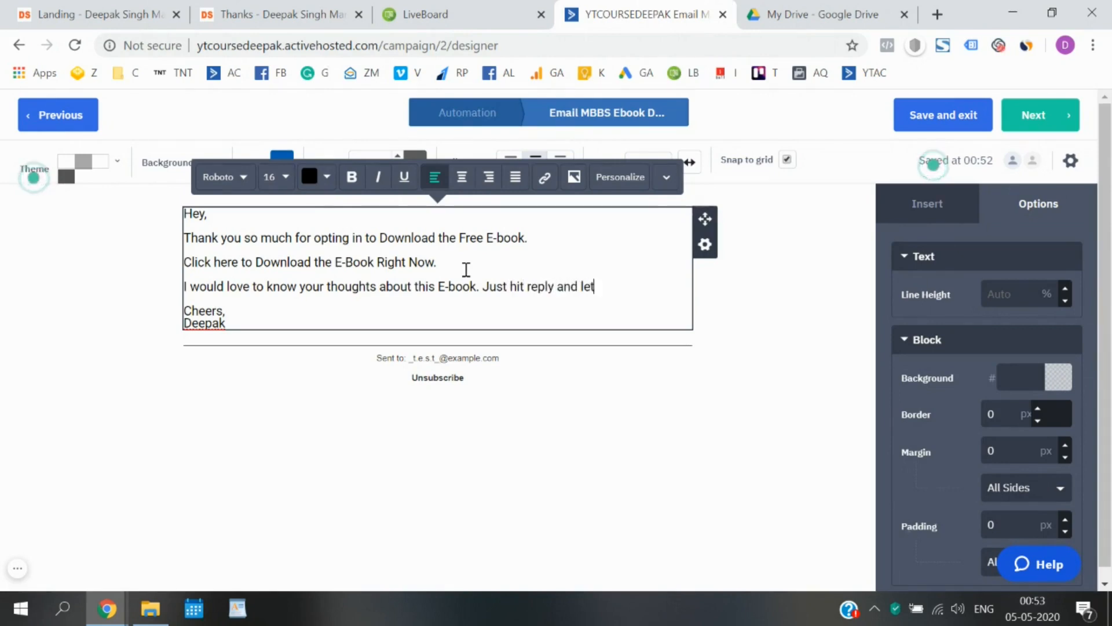
type(" me know")
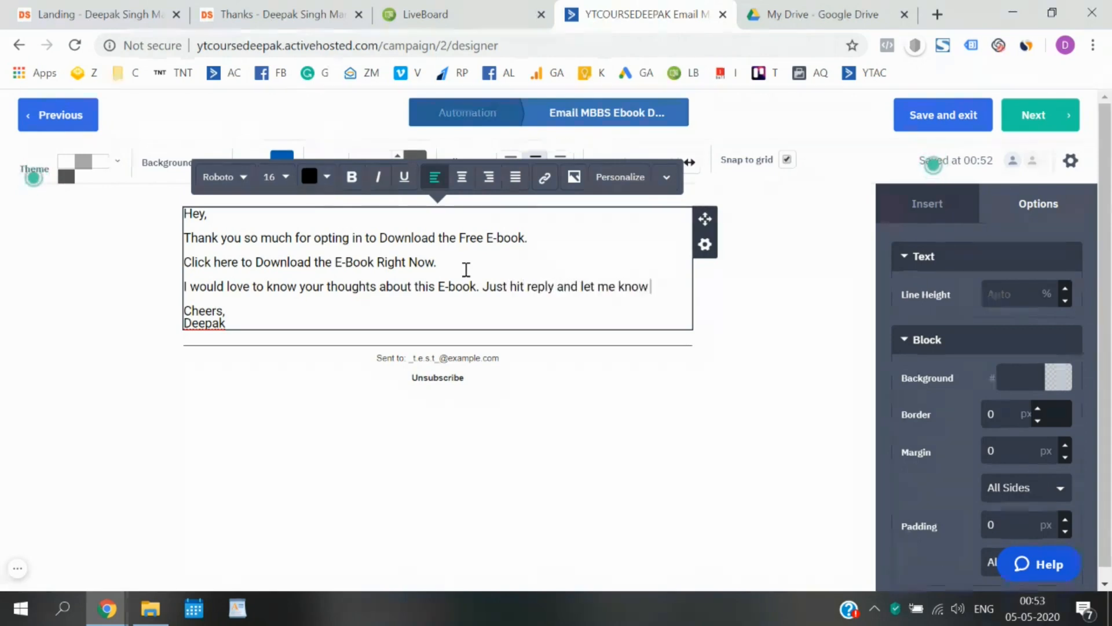
type(" whether you like")
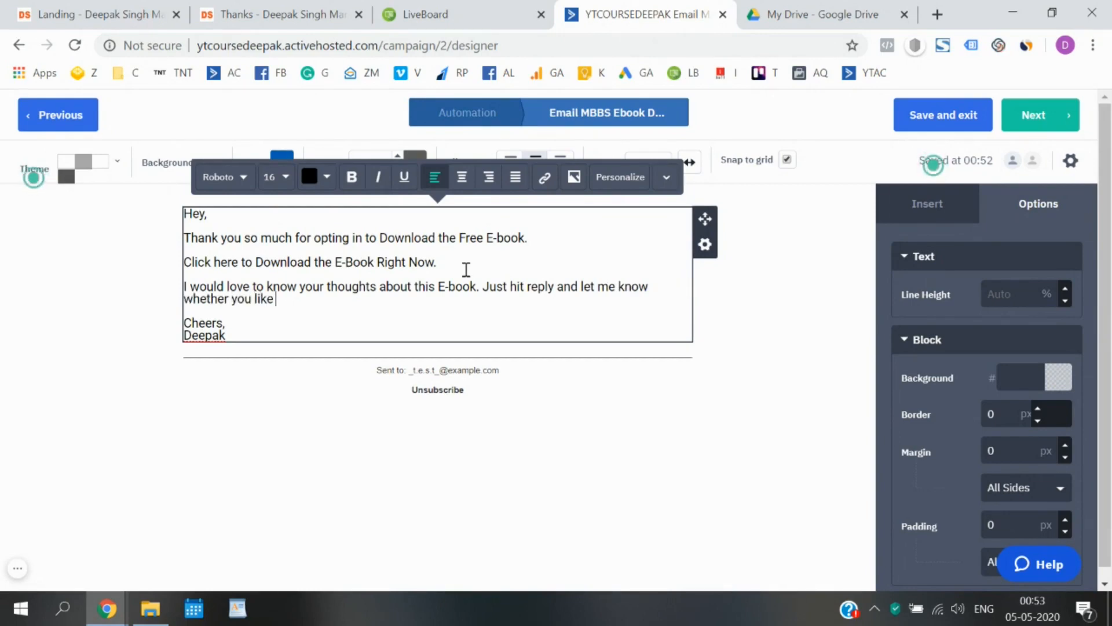
type(" it or ")
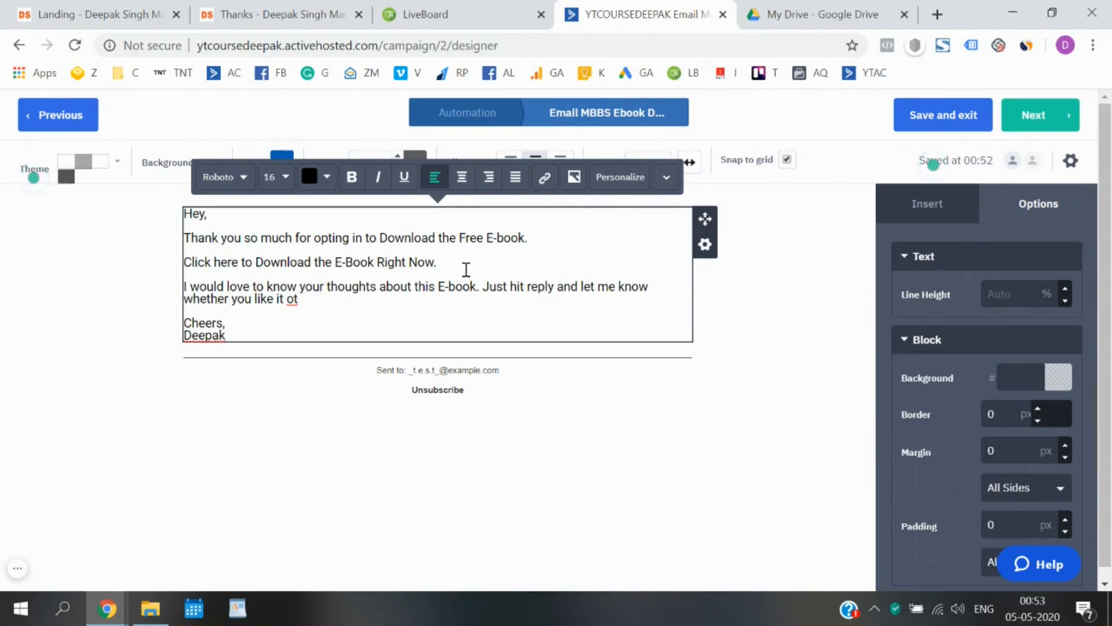
type("not.")
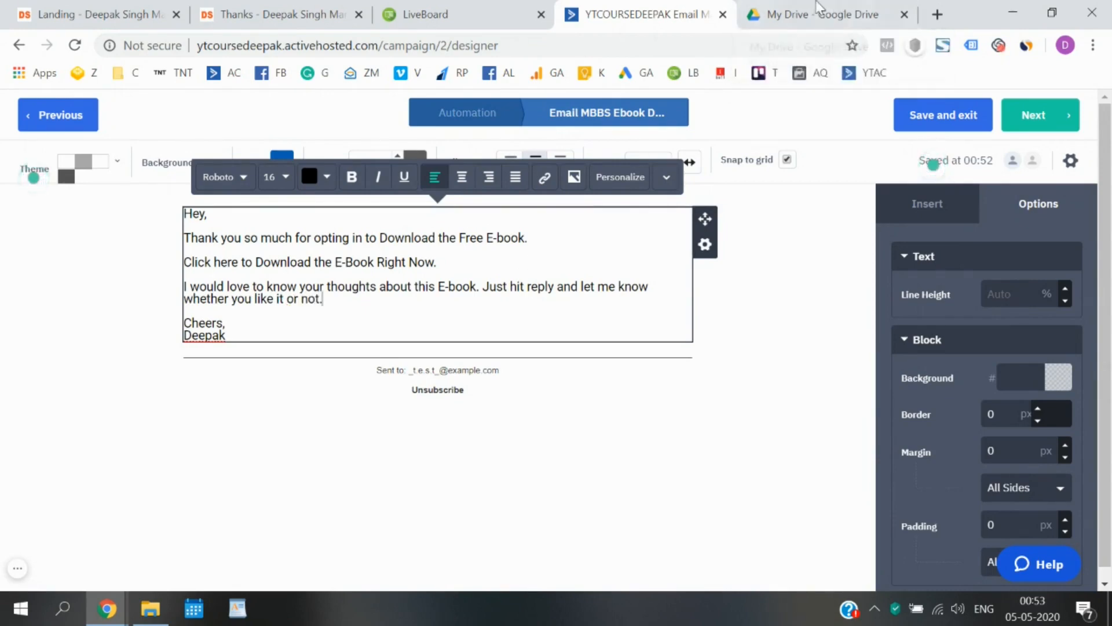
Open sample.pdf's preview in Google Drive, then close it back to My Drive.
left_click(835, 3)
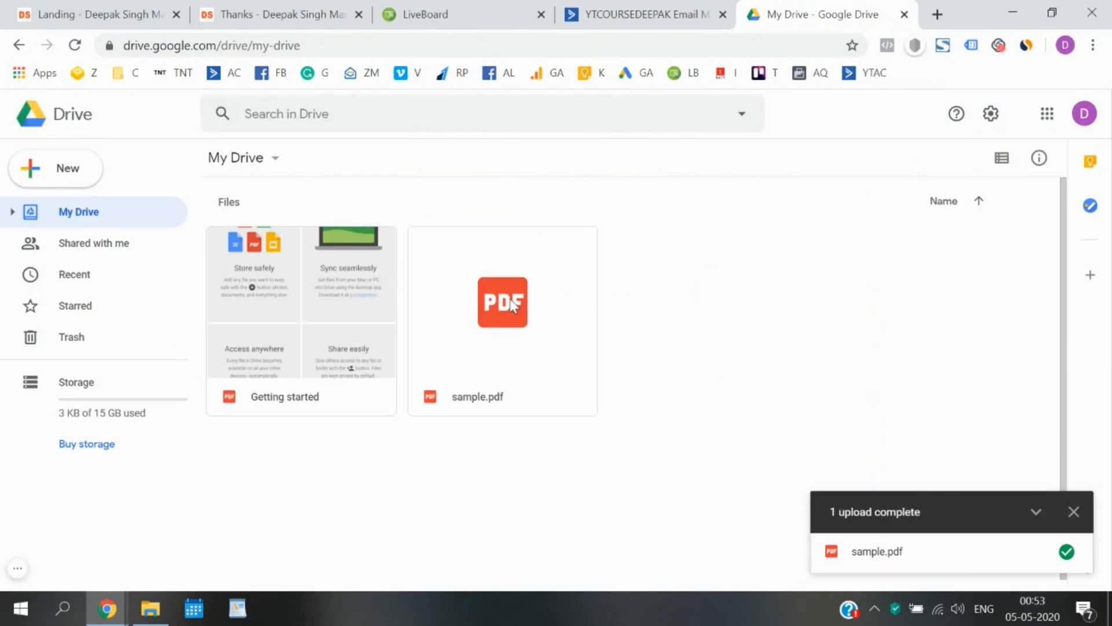
left_click(1075, 518)
left_click(560, 326)
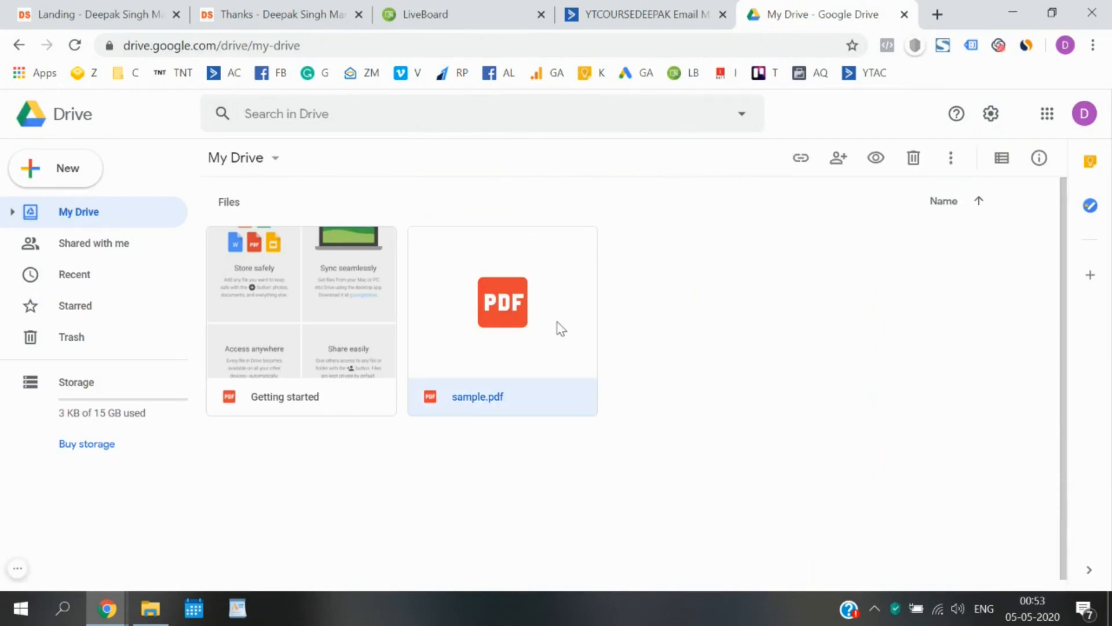
double_click(560, 327)
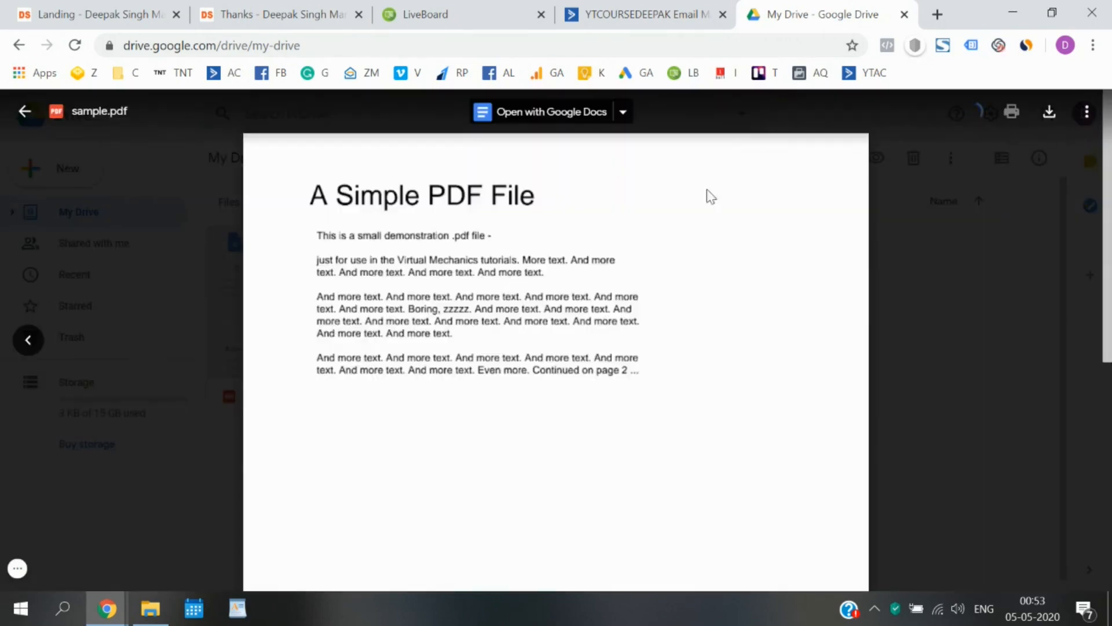
left_click(1082, 125)
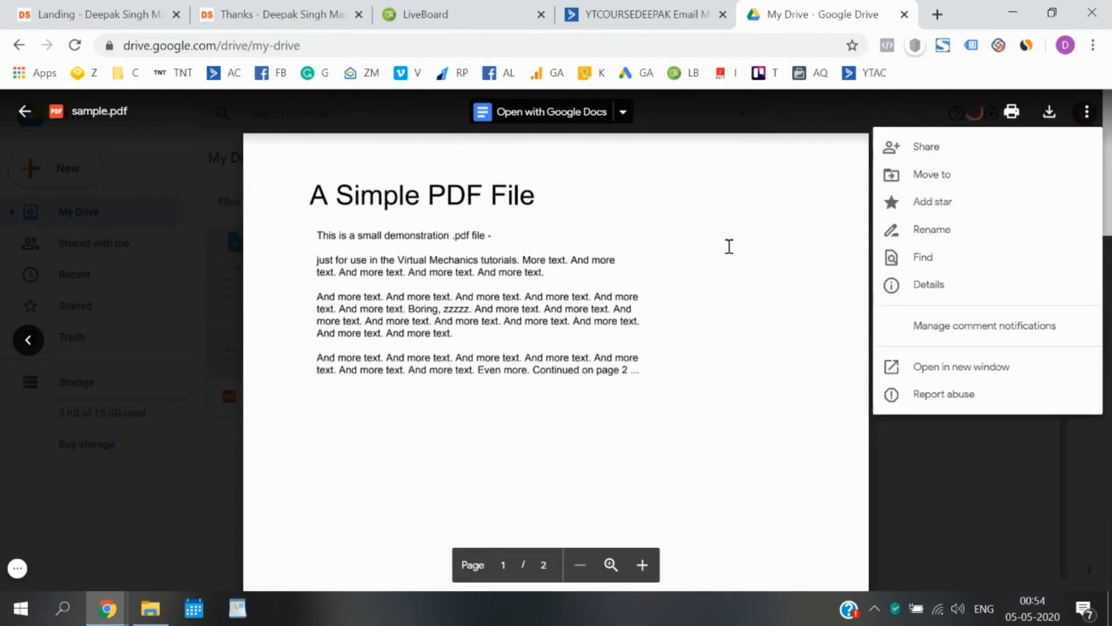
left_click(685, 272)
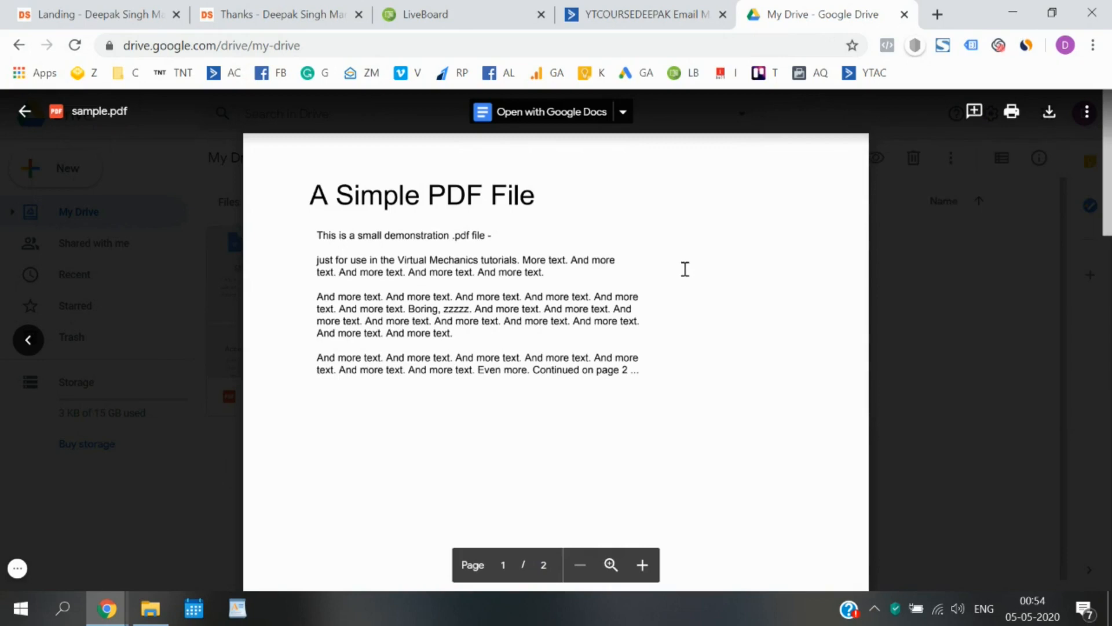
left_click(925, 369)
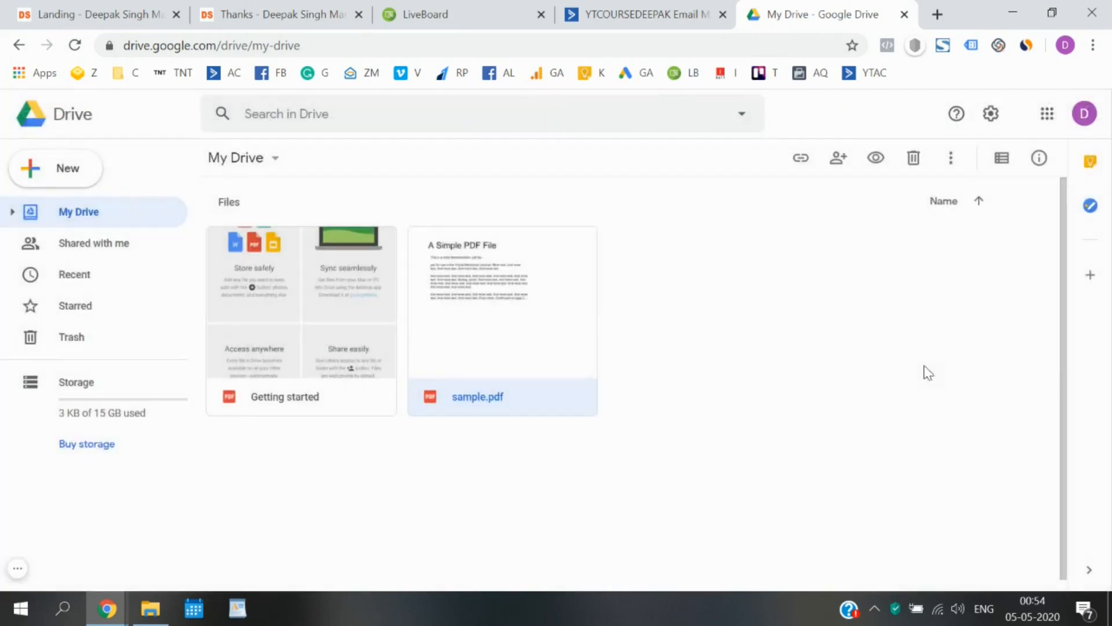
Turn on link sharing for sample.pdf, copy its link, and go back to ActiveCampaign.
double_click(489, 307)
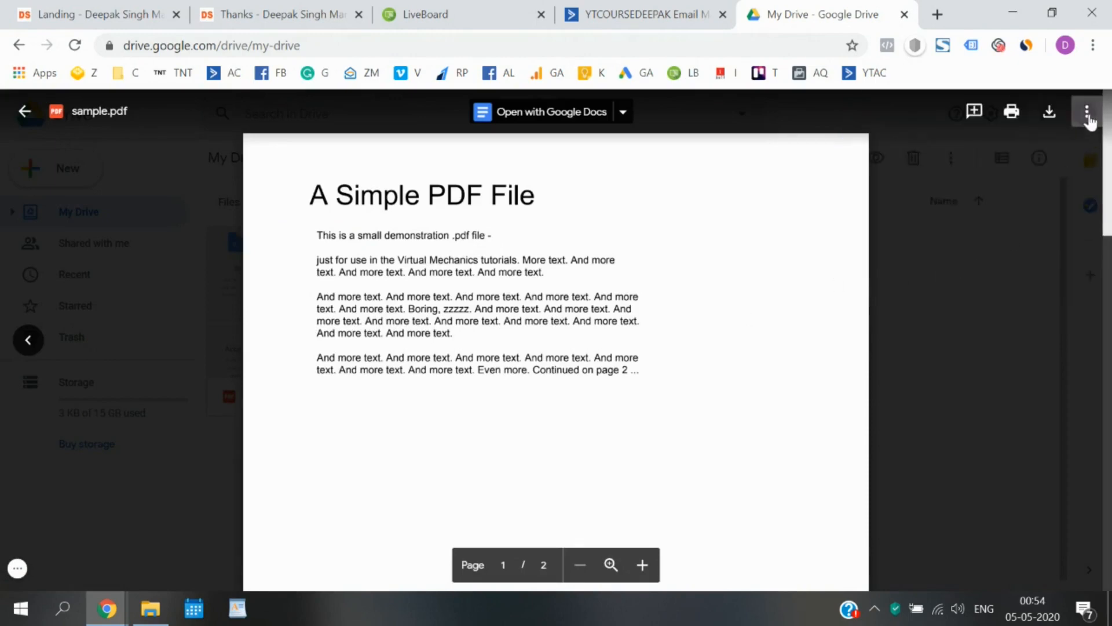
left_click(1088, 115)
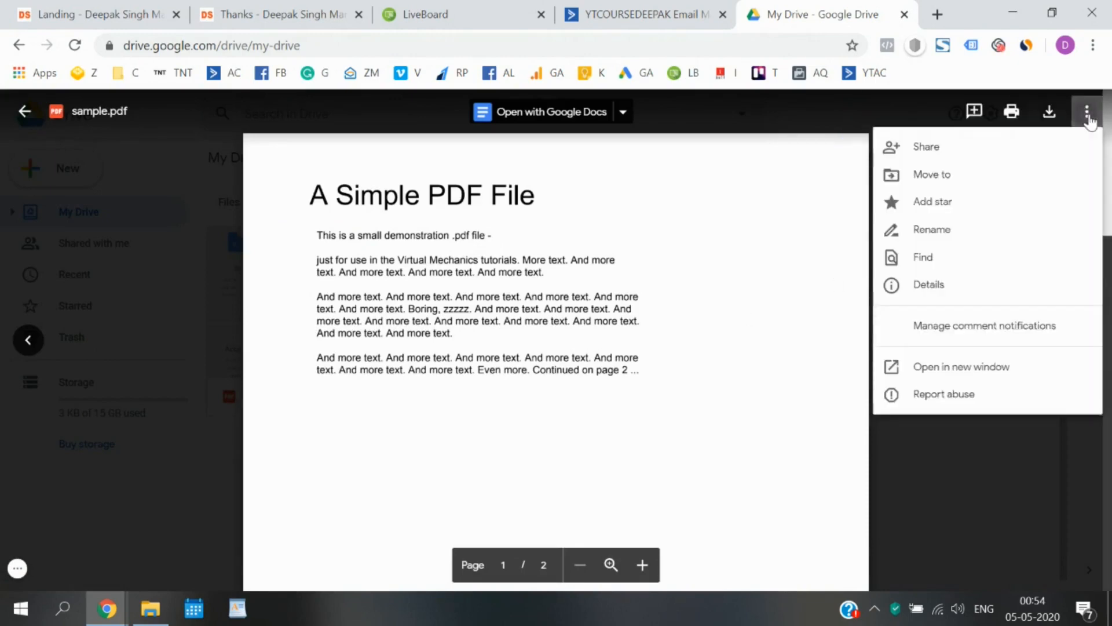
left_click(963, 149)
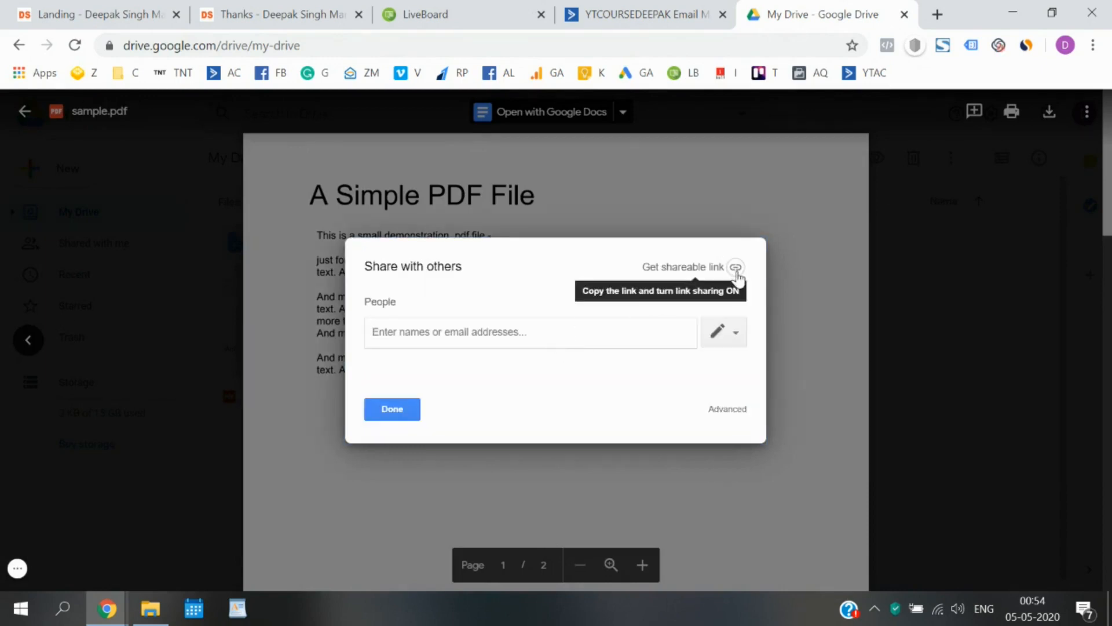
left_click(748, 267)
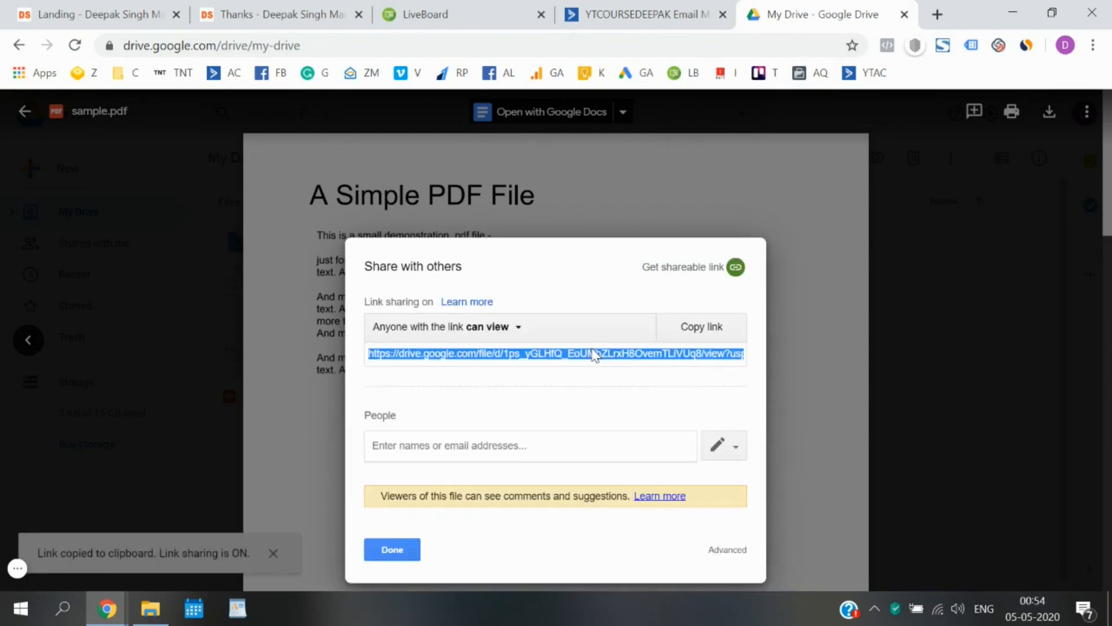
left_click(638, 14)
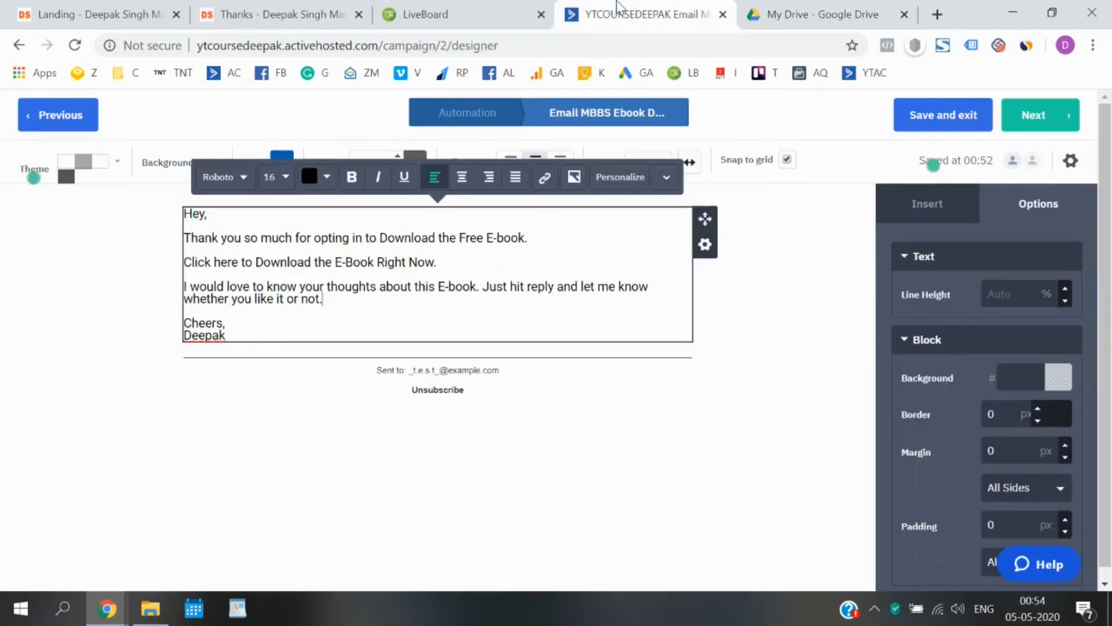
Hyperlink 'Click here to Download the E-Book Right Now.' to the copied Drive URL and continue.
left_click(442, 266)
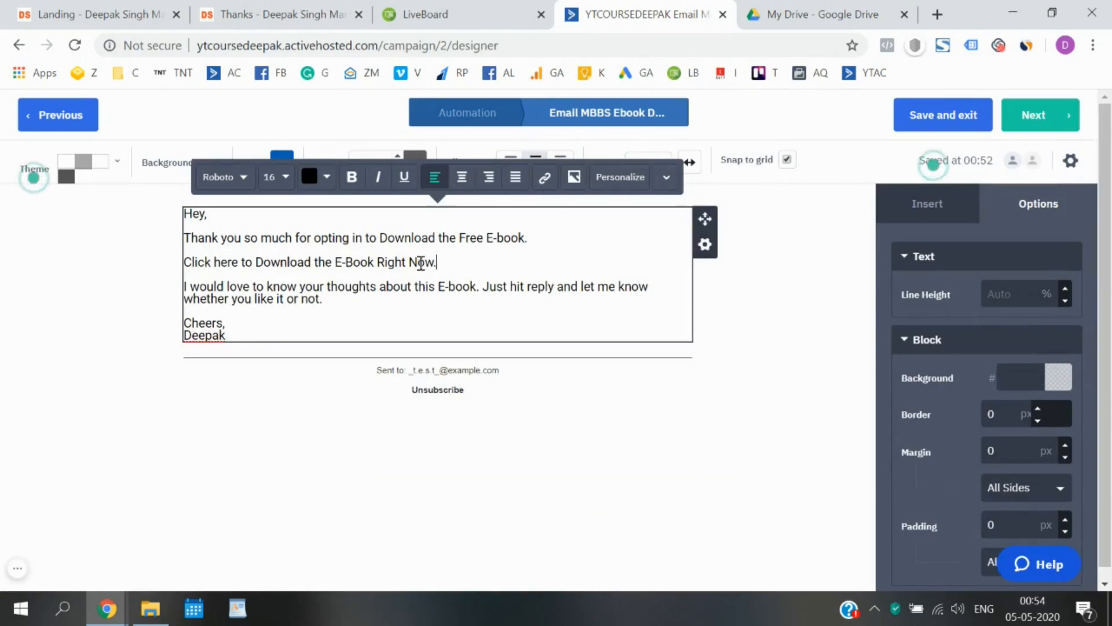
left_click(183, 266, "shift")
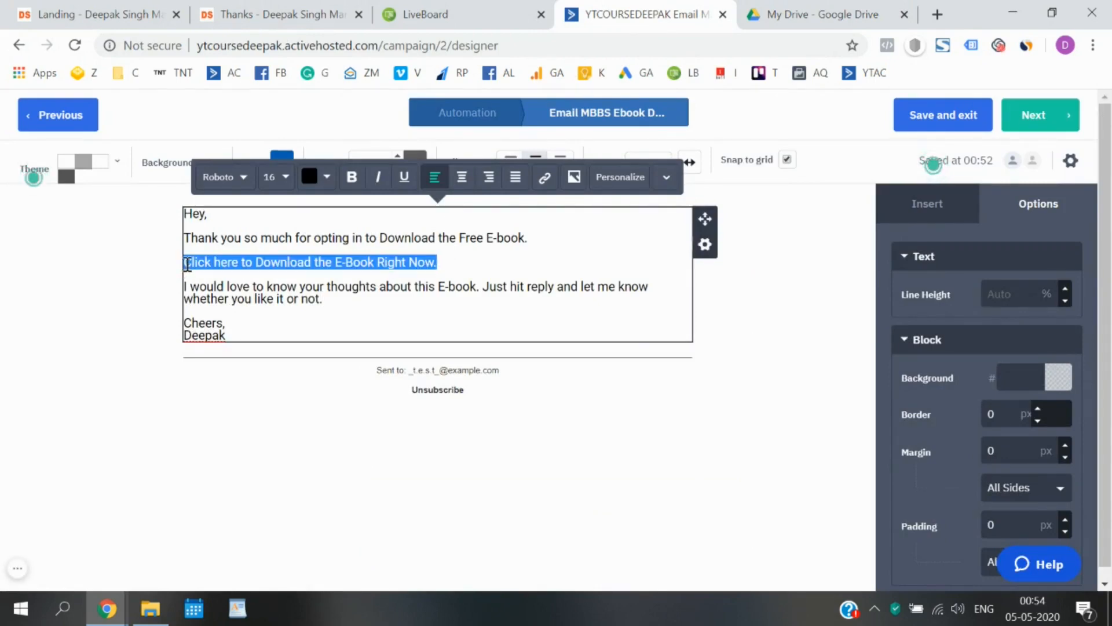
left_click(548, 184)
key("ctrl+v")
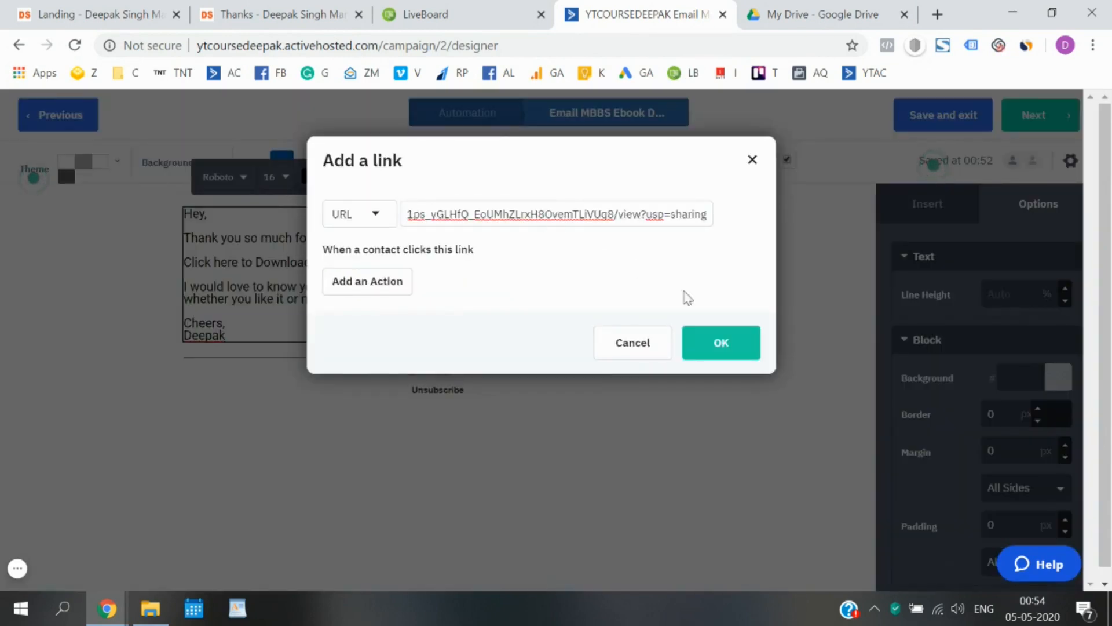
left_click(718, 339)
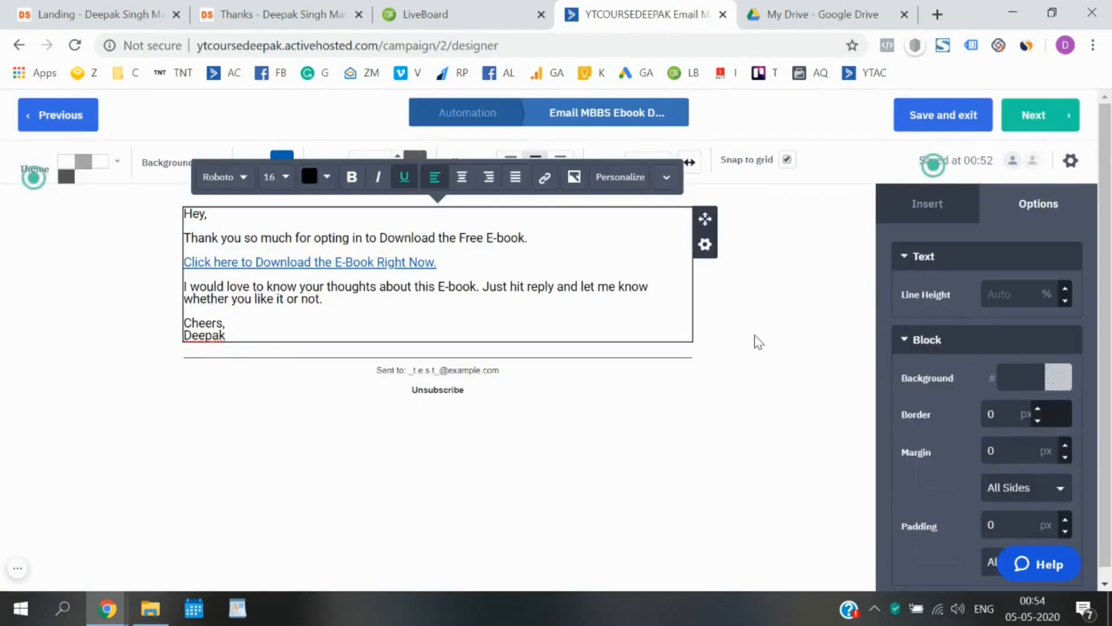
left_click(755, 338)
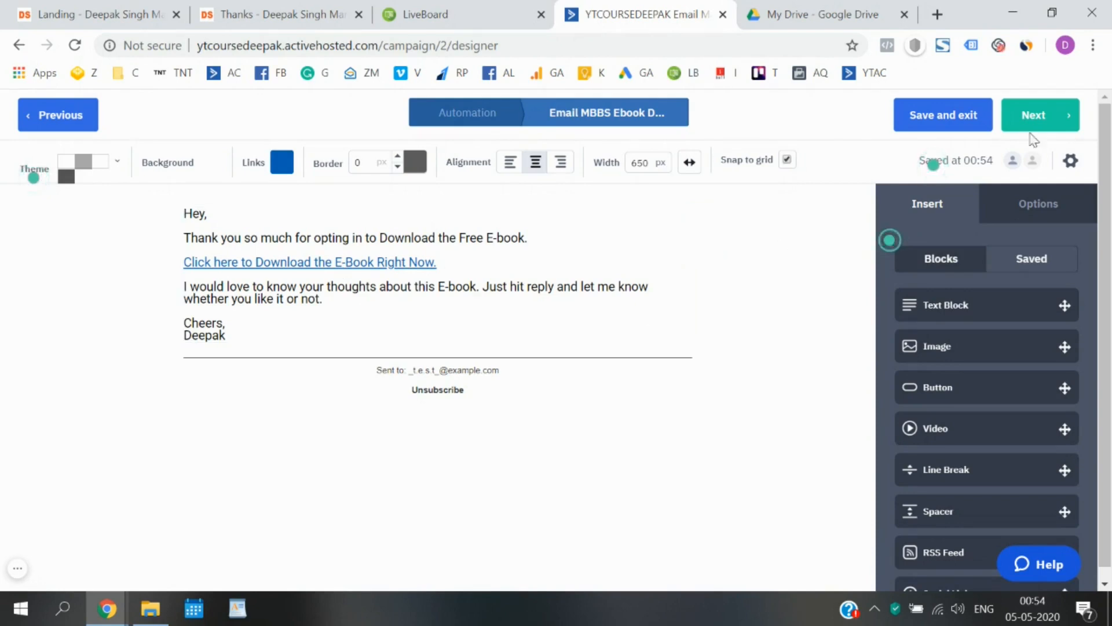
left_click(1052, 127)
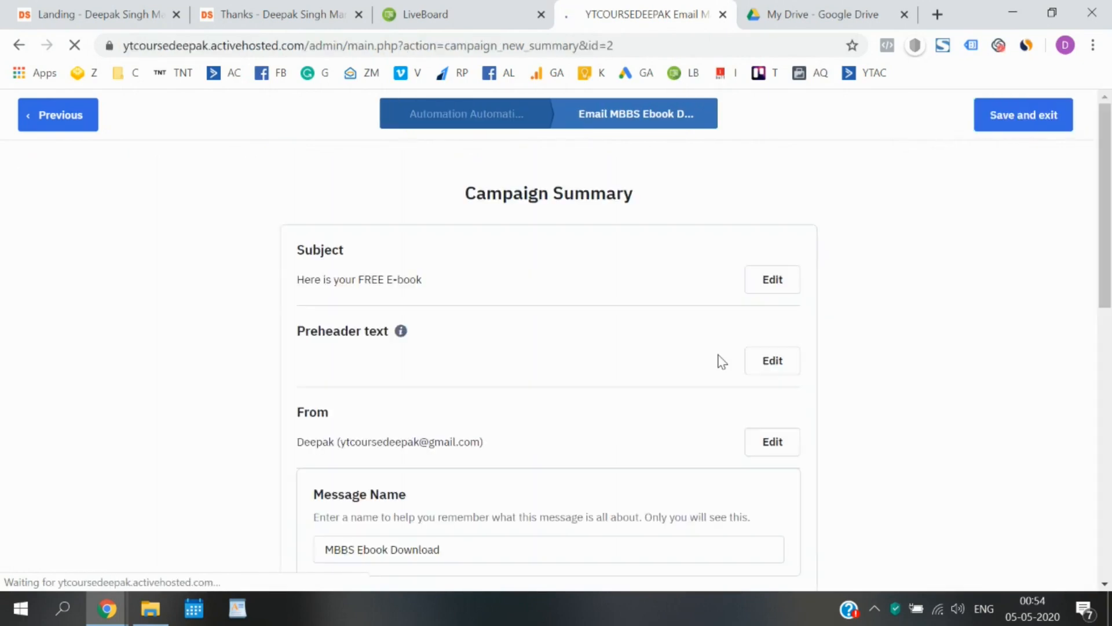
Review the Spam Check warnings about the free gmail.com sender, then edit the From details.
scroll(721, 360, "down", 5)
scroll(721, 360, "down", 1)
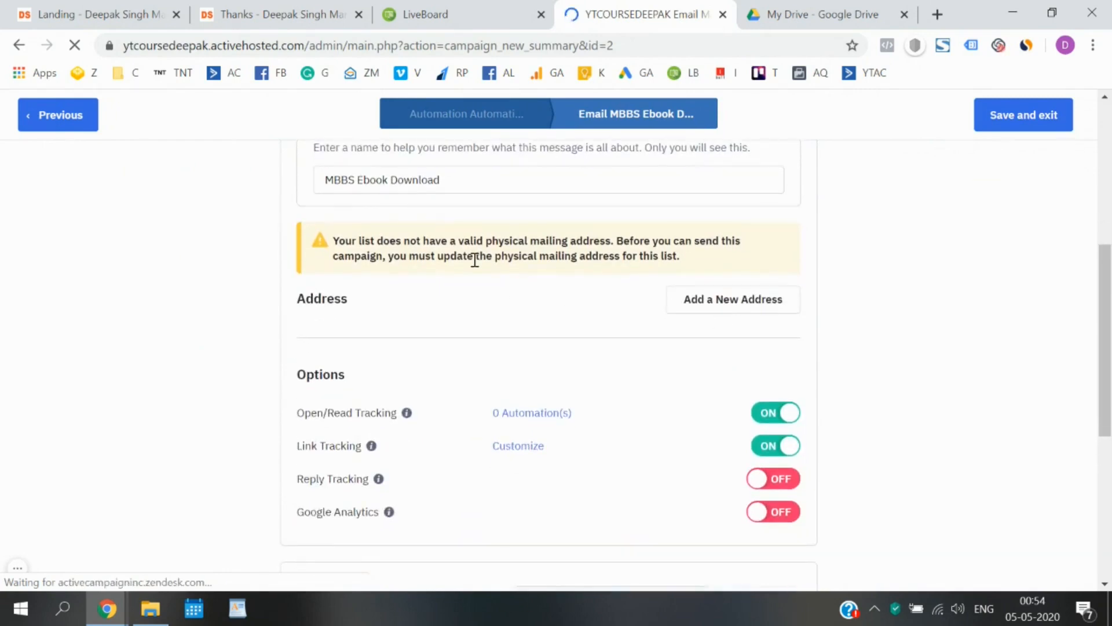
scroll(474, 259, "down", 7)
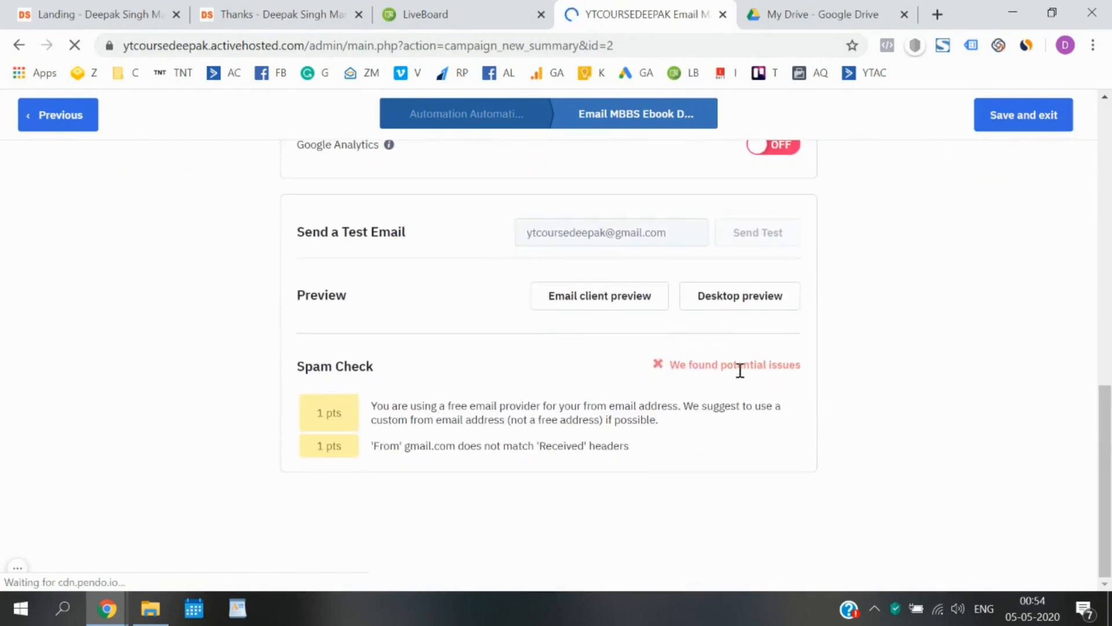
mouse_move(412, 450)
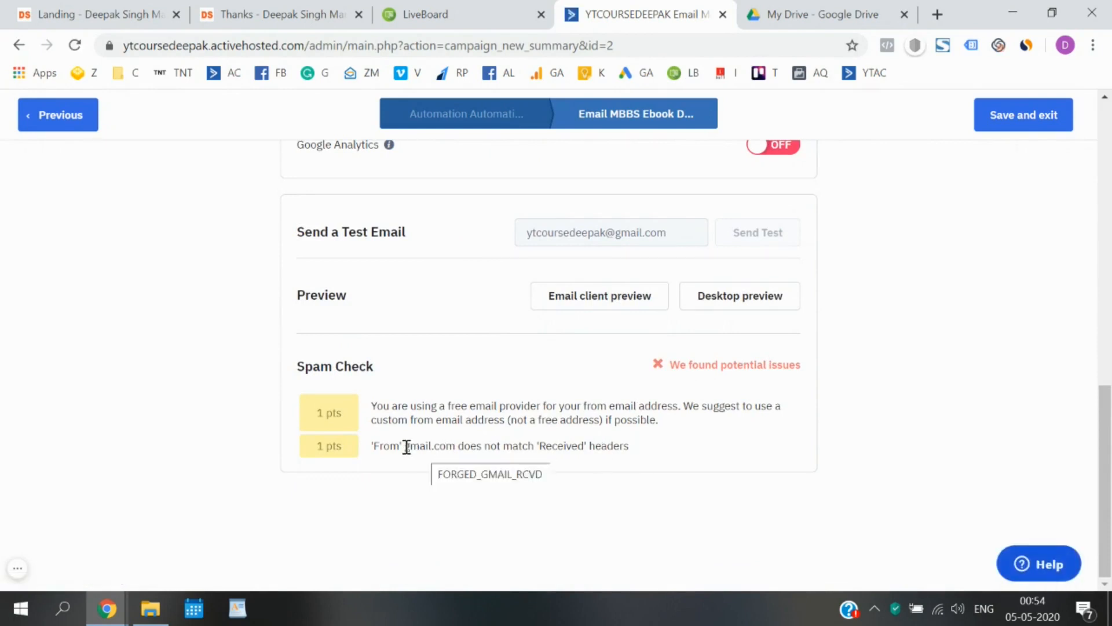
left_click_drag(407, 447, 454, 446)
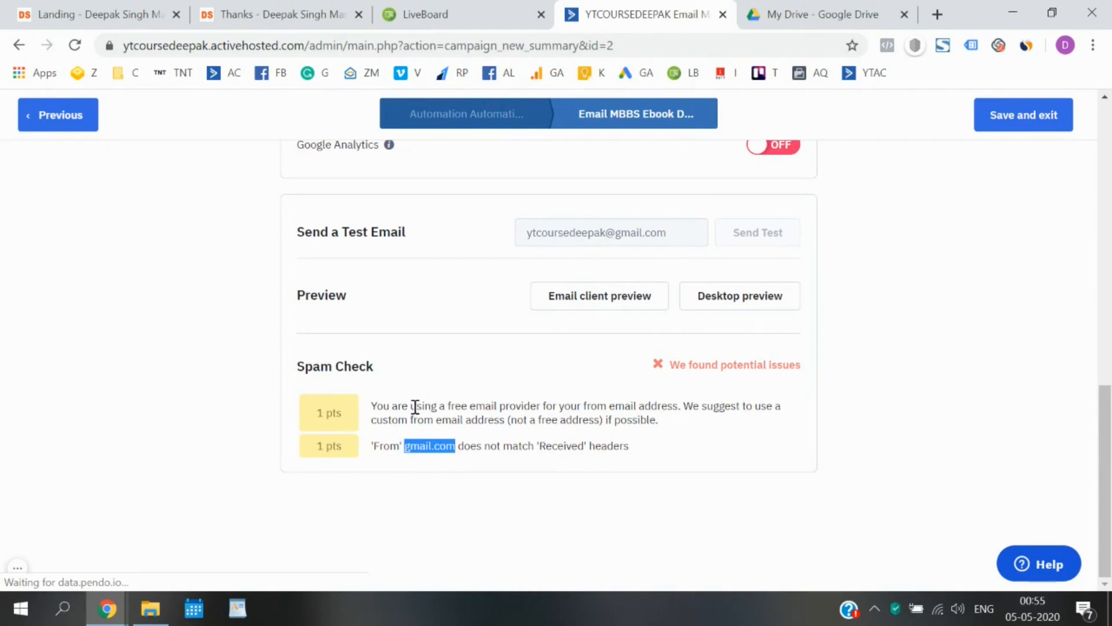
left_click_drag(412, 406, 584, 412)
left_click(584, 411)
scroll(584, 414, "up", 10)
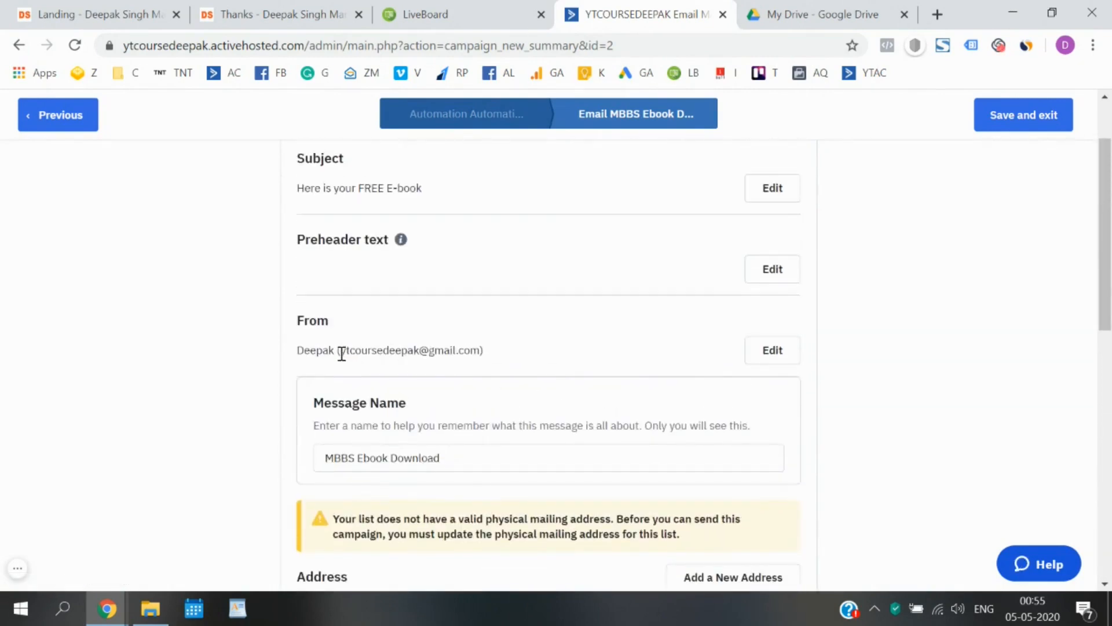
left_click_drag(341, 350, 479, 353)
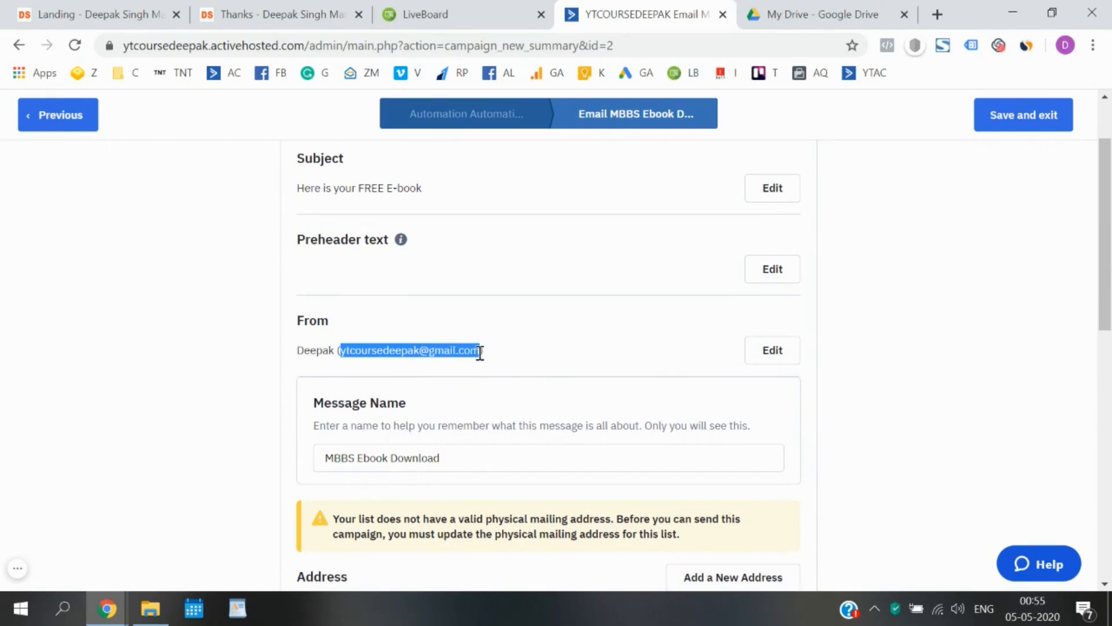
left_click(620, 351)
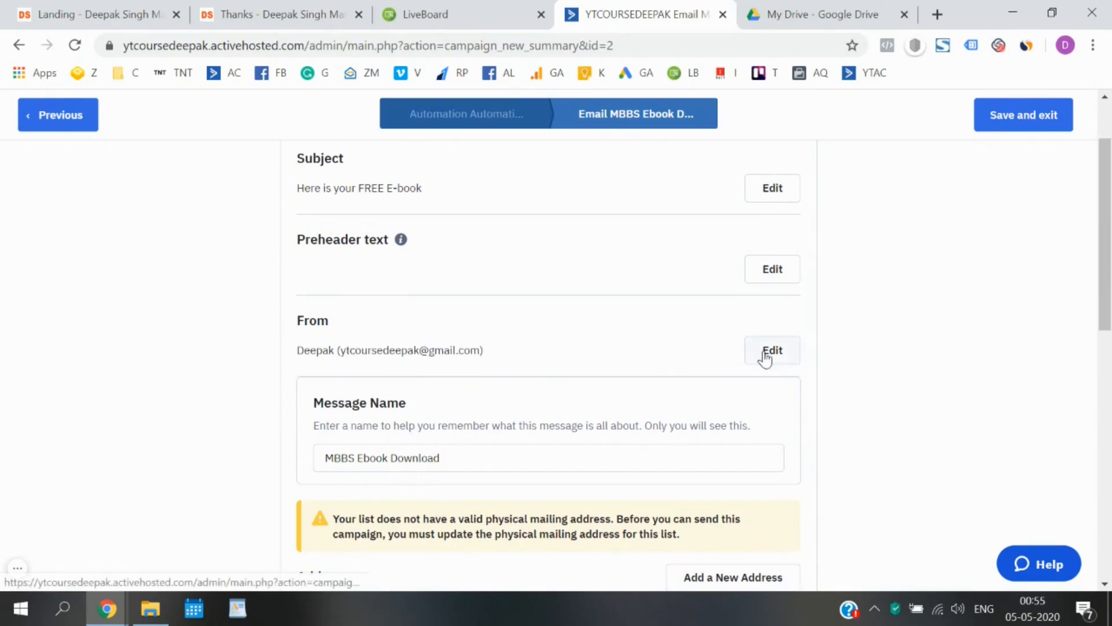
left_click(765, 354)
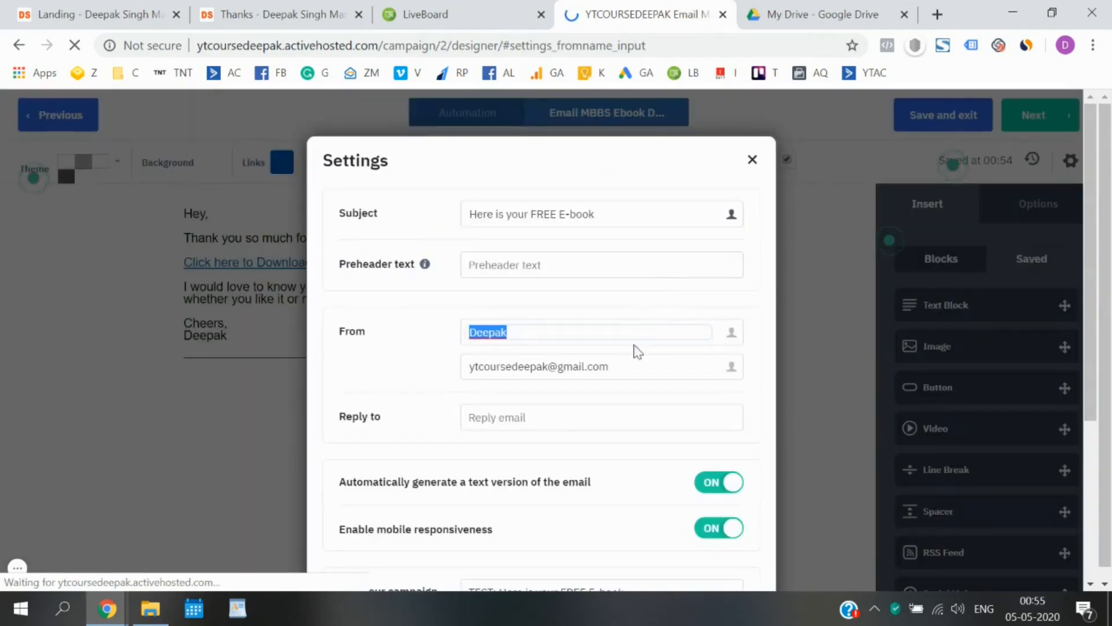
Switch the From email to the suggested custom-domain address and close Settings.
left_click(635, 365)
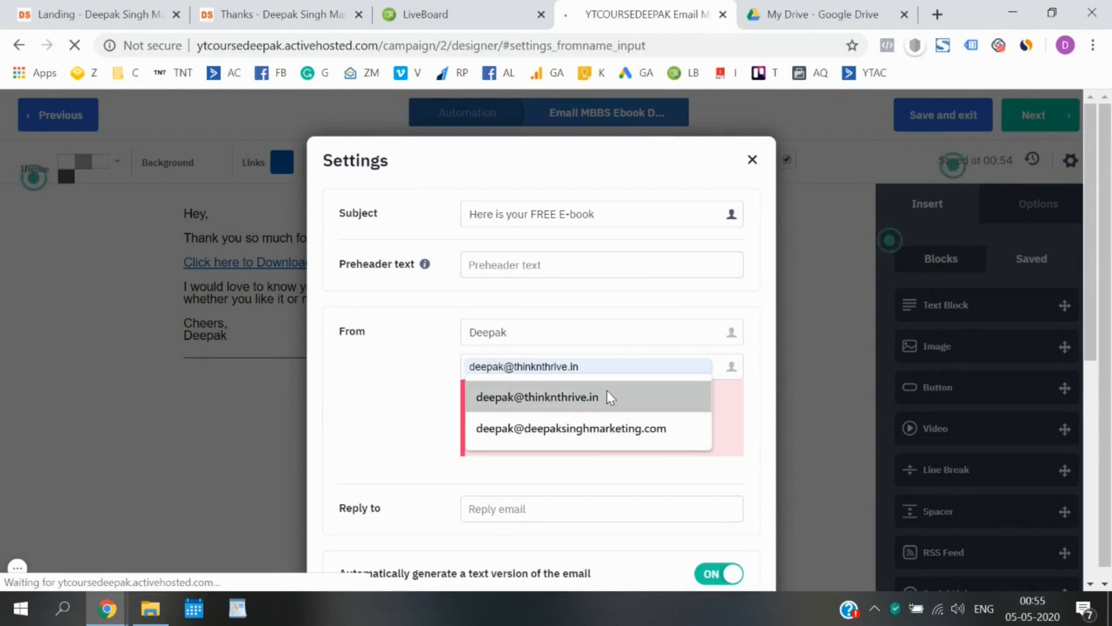
left_click(607, 390)
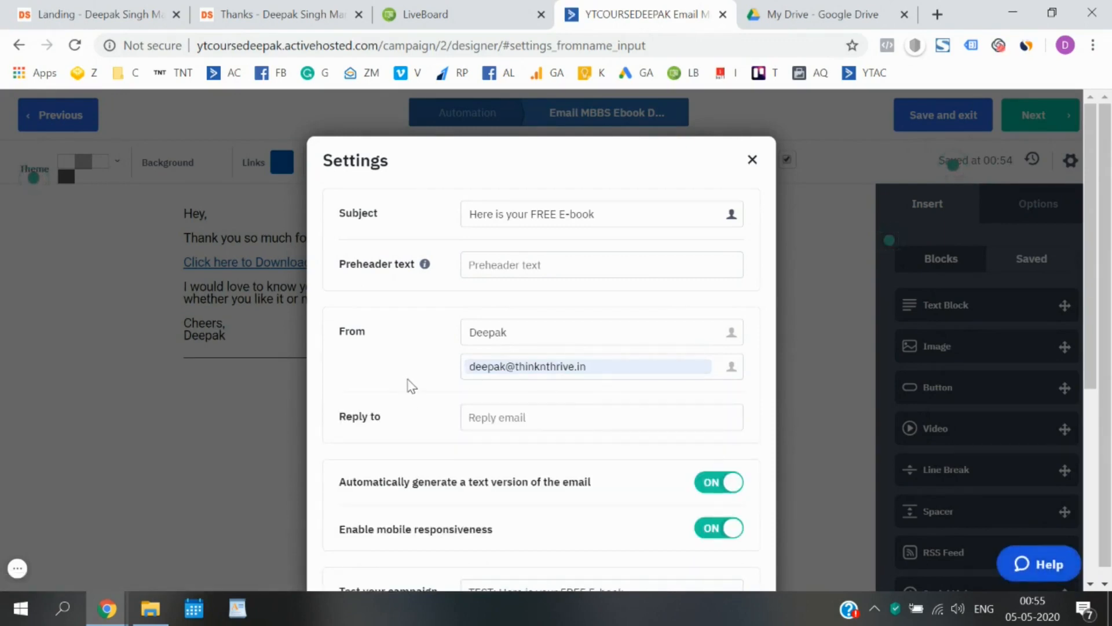
scroll(411, 385, "down", 5)
left_click(713, 558)
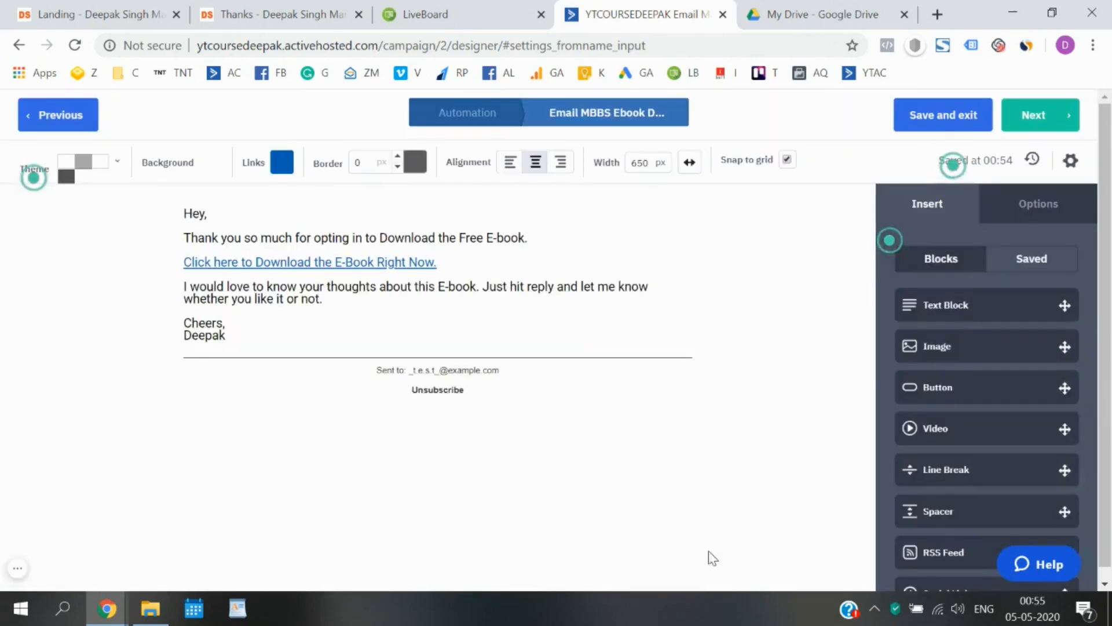
Reopen the Campaign Summary and check the new sender and the missing mailing-address warning.
left_click(1055, 116)
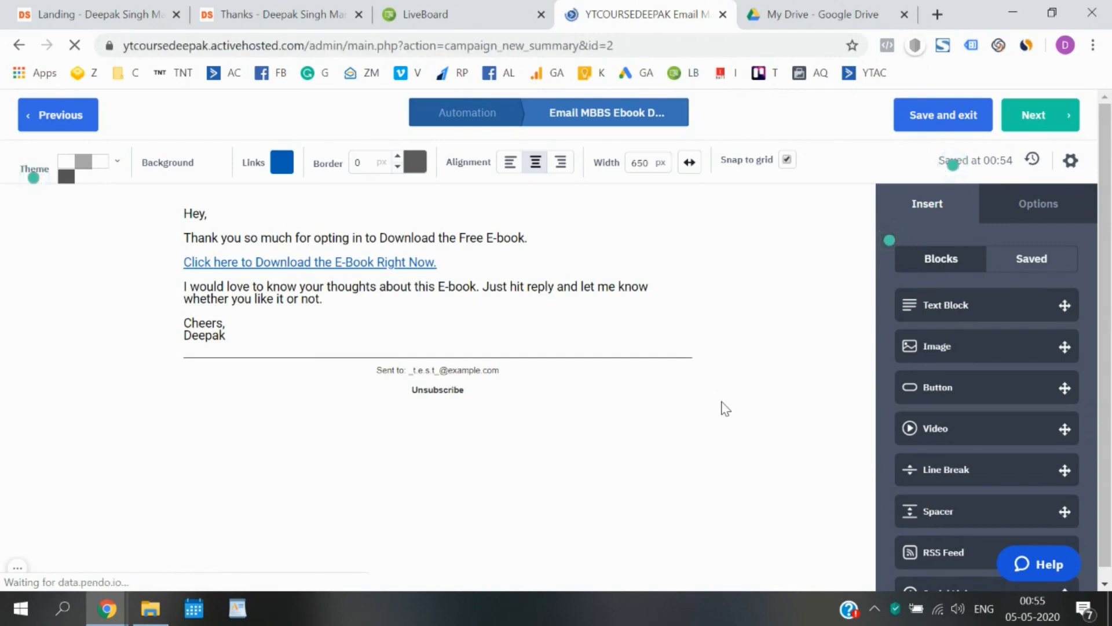
scroll(725, 409, "down", 10)
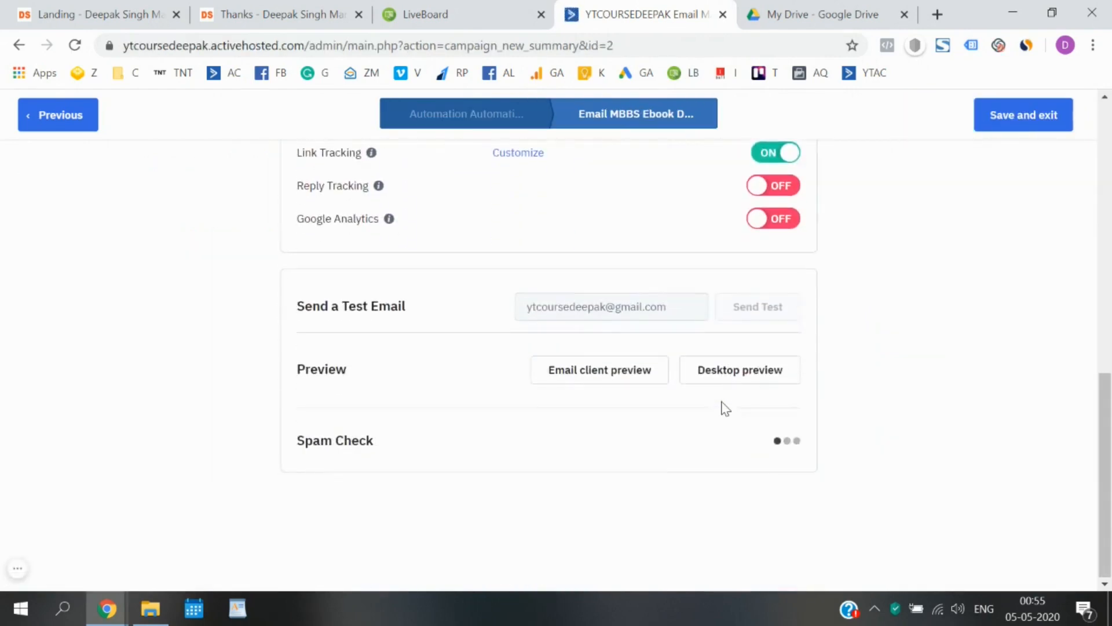
scroll(784, 441, "up", 4)
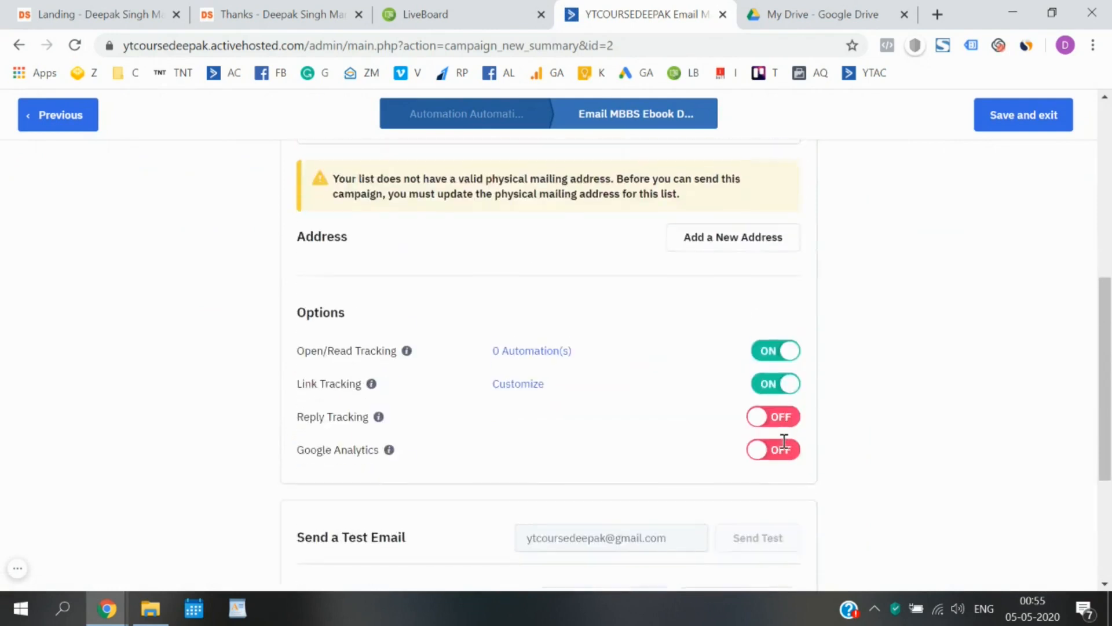
scroll(784, 441, "up", 2)
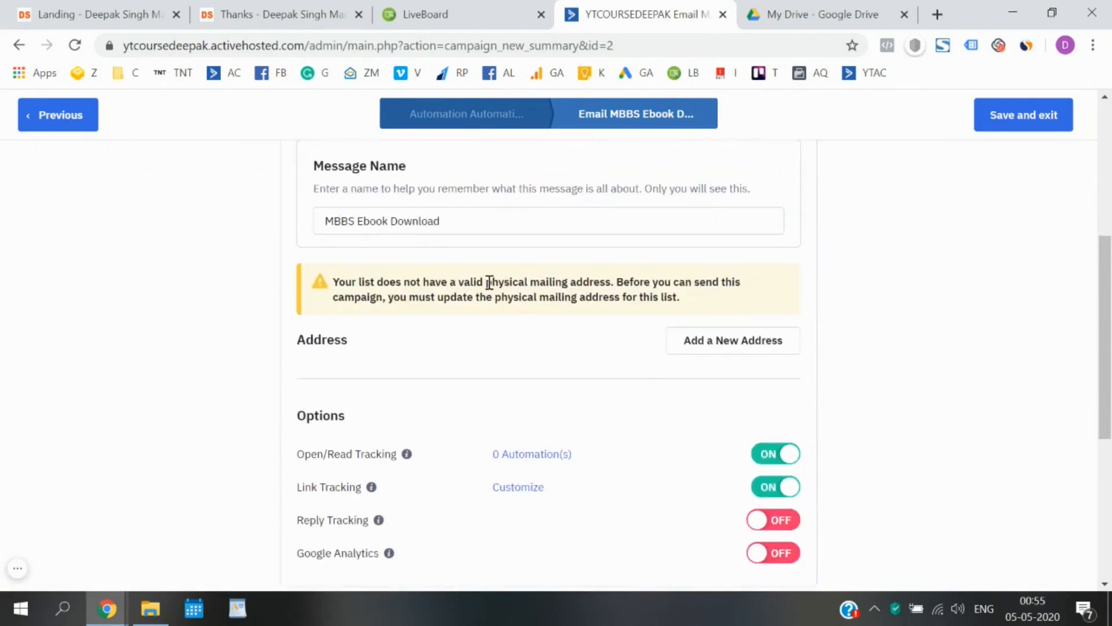
left_click_drag(487, 282, 380, 290)
left_click(848, 345)
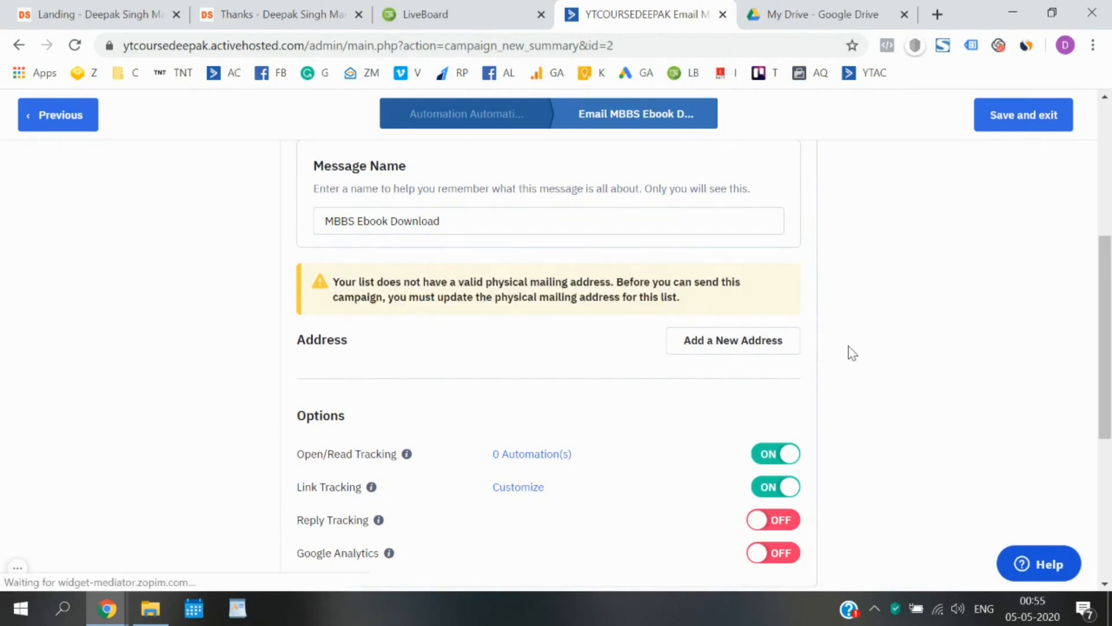
scroll(849, 346, "up", 6)
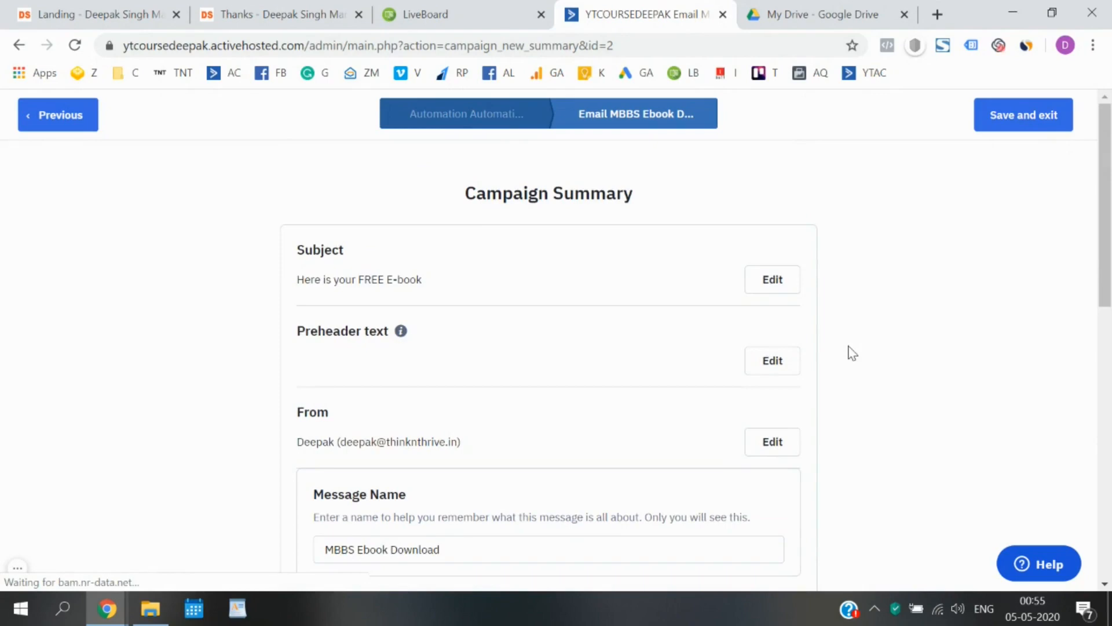
scroll(852, 352, "down", 6)
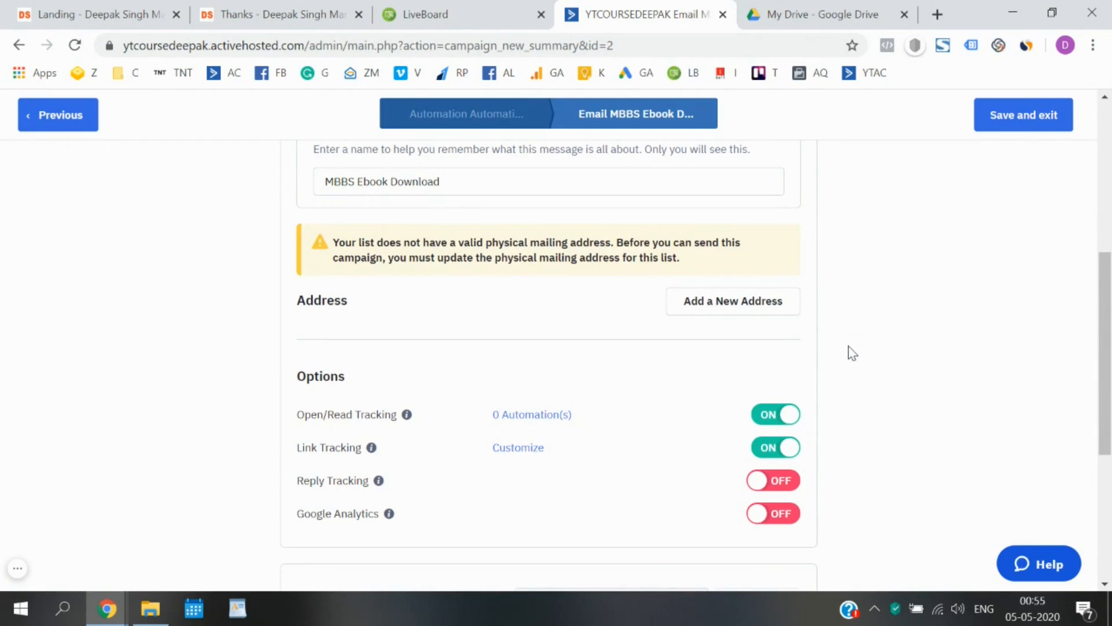
Start a new sender address with India as the country.
left_click(755, 311)
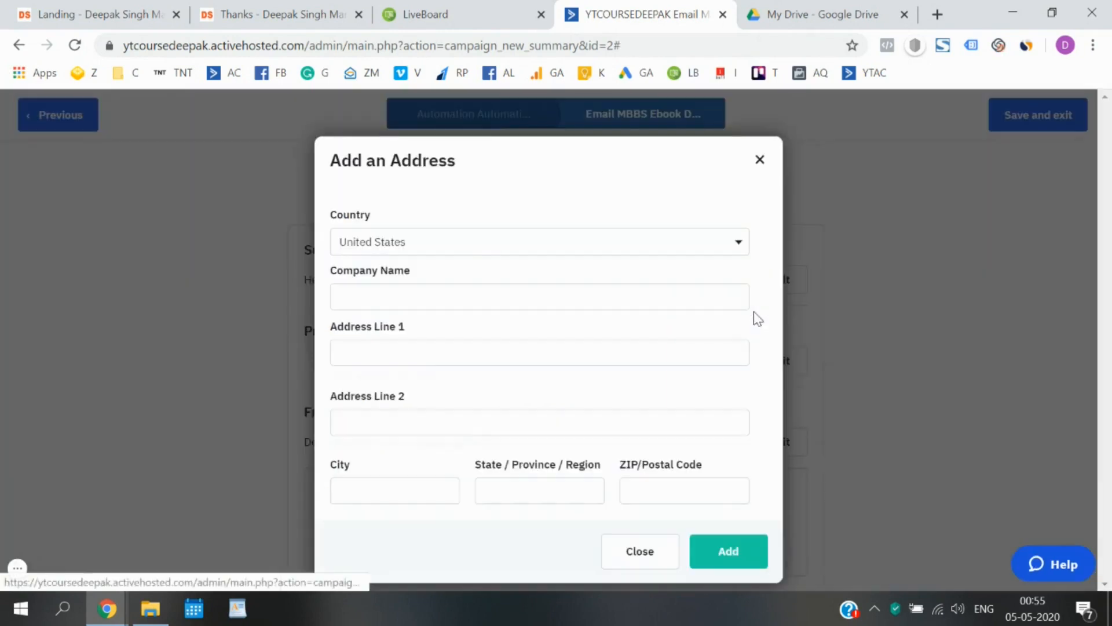
left_click(697, 244)
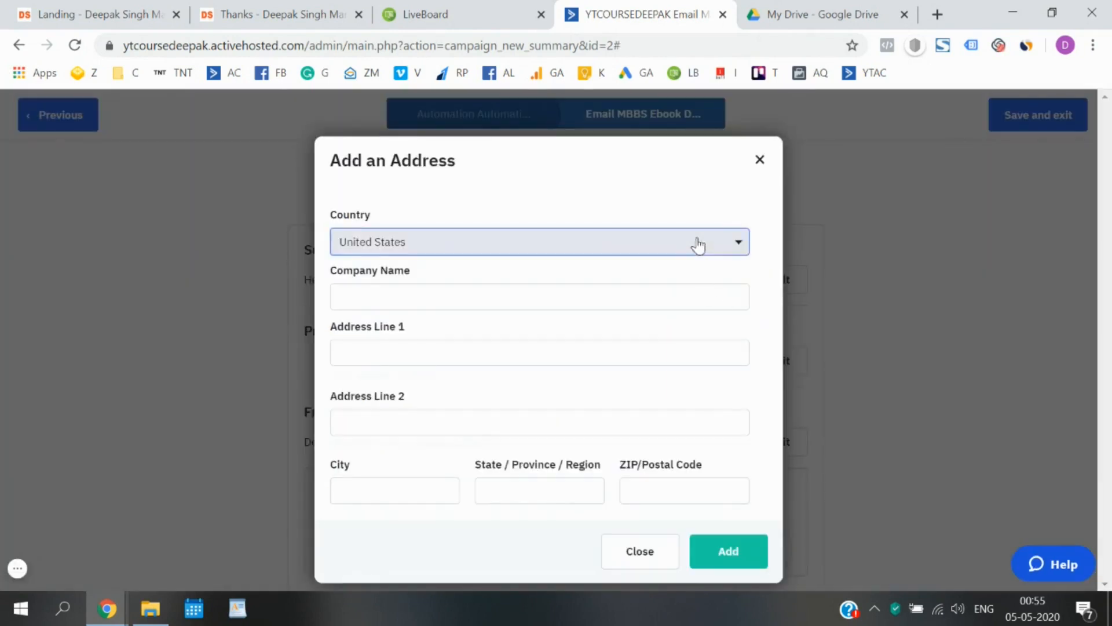
left_click(666, 281)
type("india")
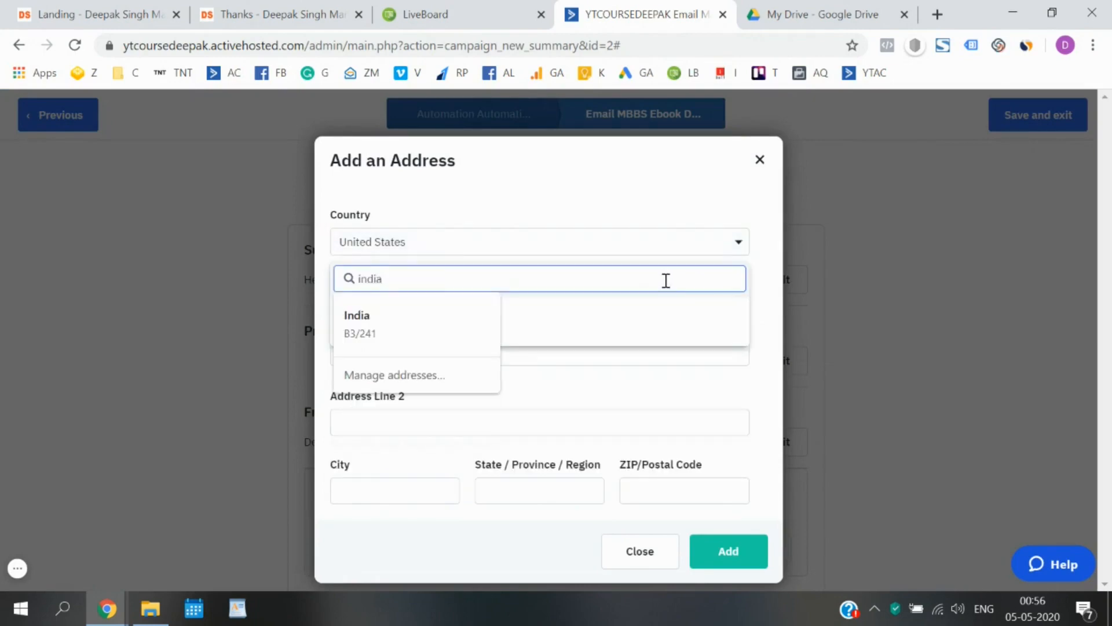
key("Tab")
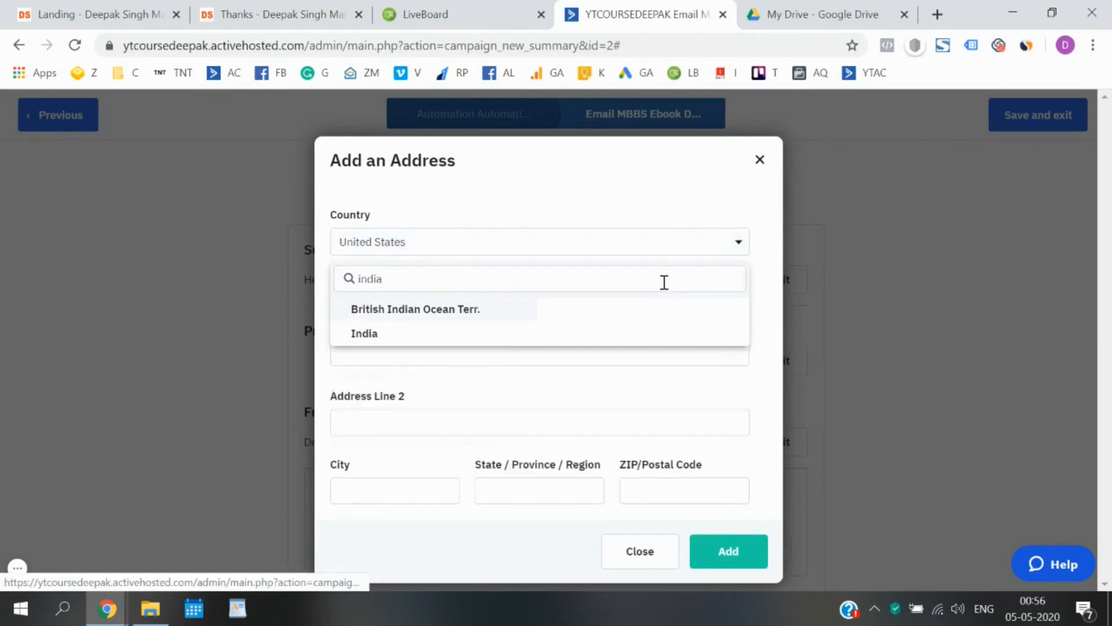
left_click(519, 335)
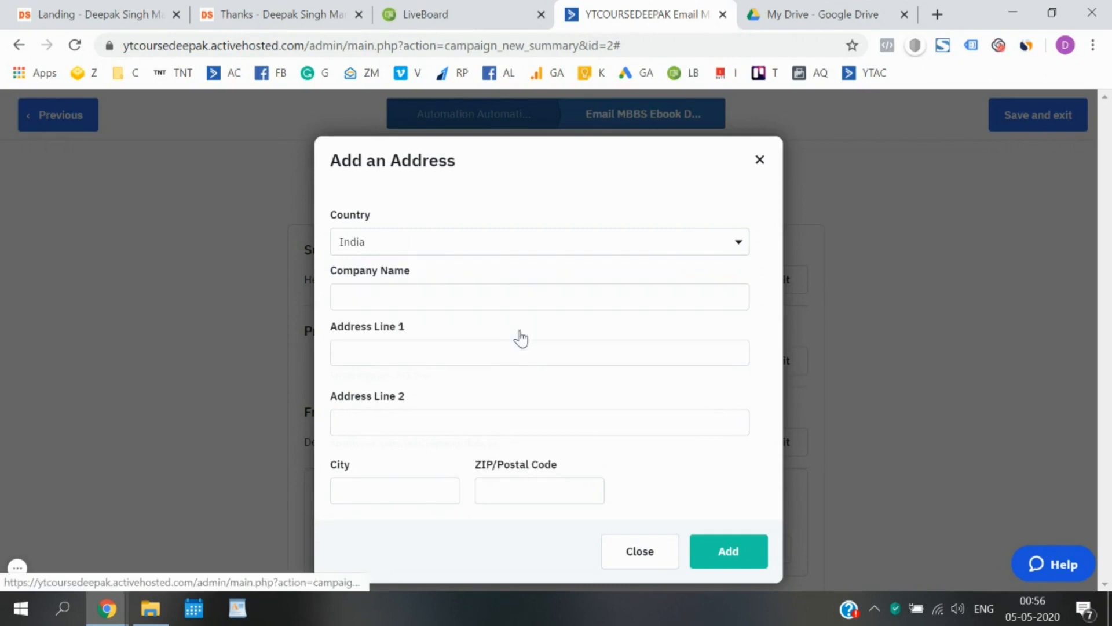
Fill in the company name, first address line, city and postal code, then add the address.
left_click(489, 297)
type("thtihi")
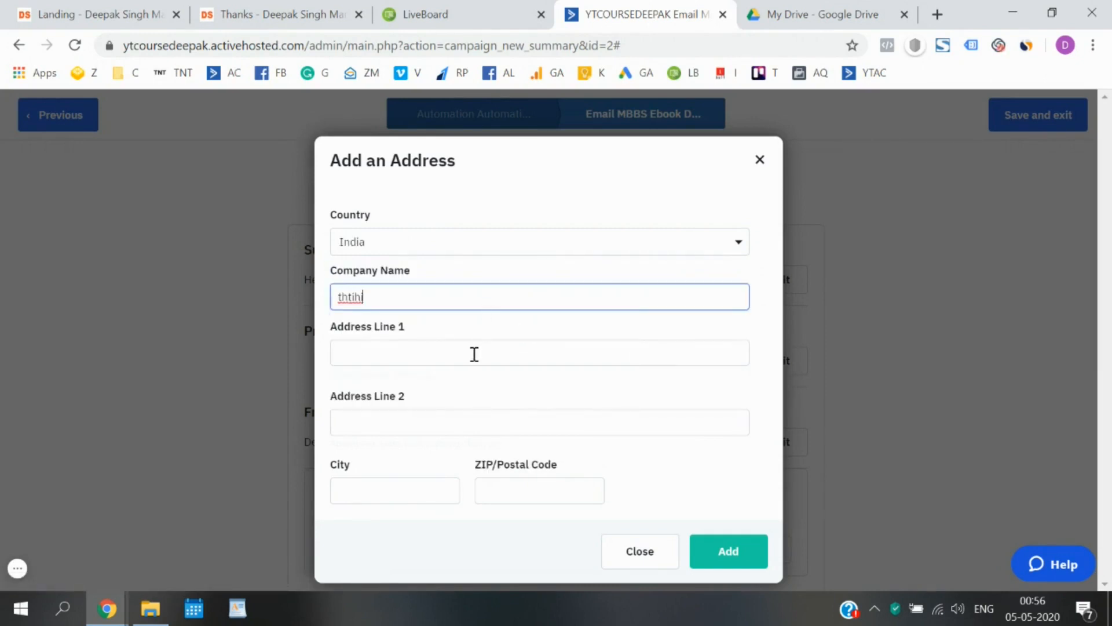
type("adsd")
left_click(474, 354)
type("ads")
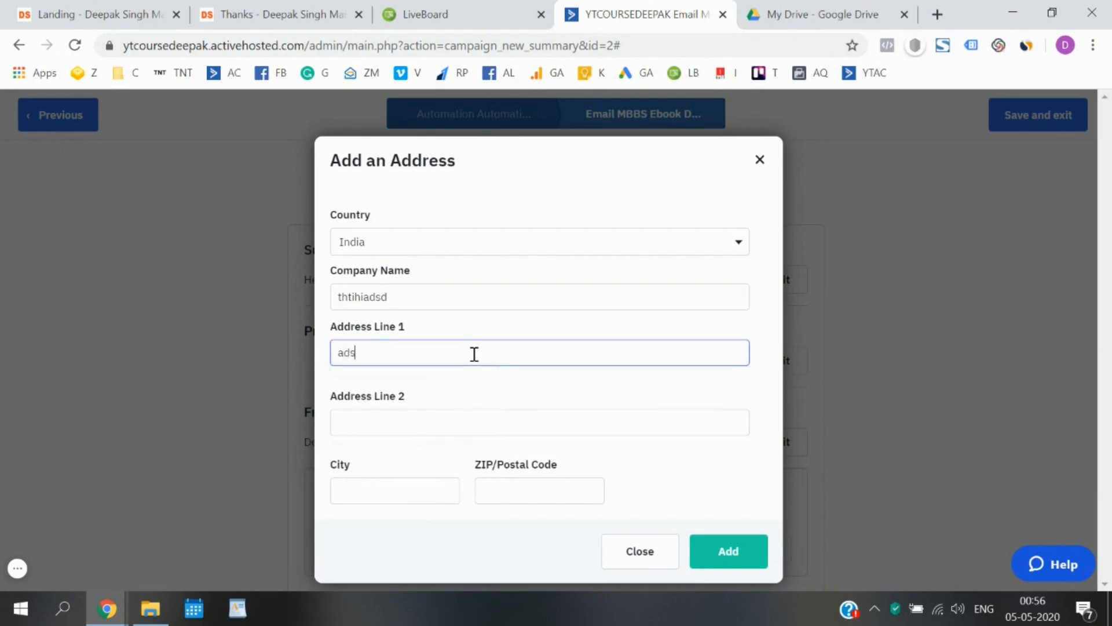
left_click(391, 485)
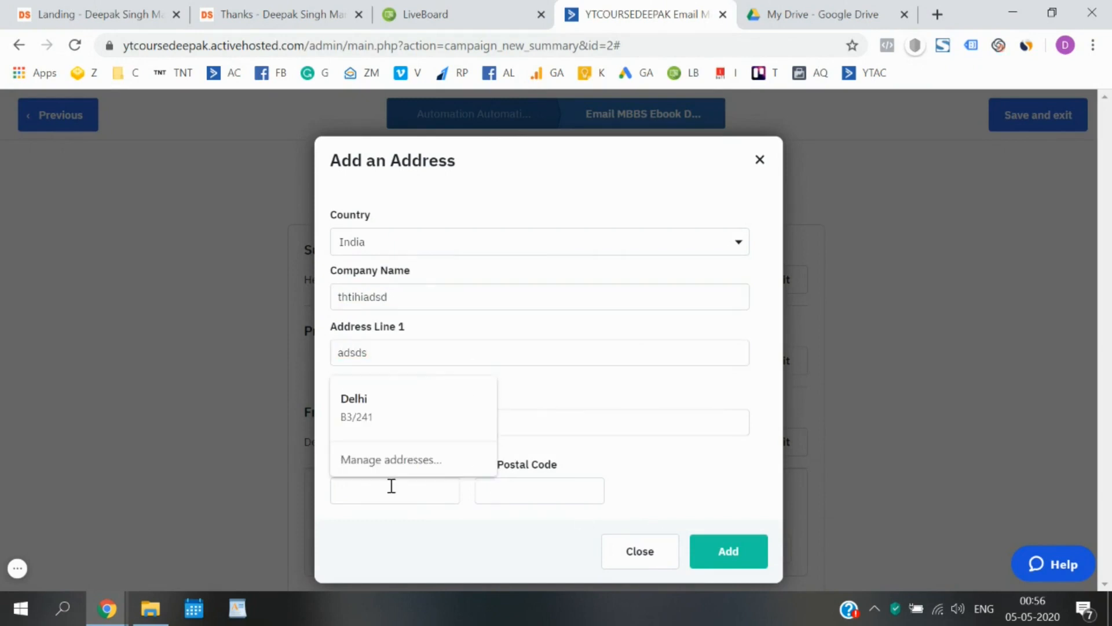
type("Dekhi")
key("Tab")
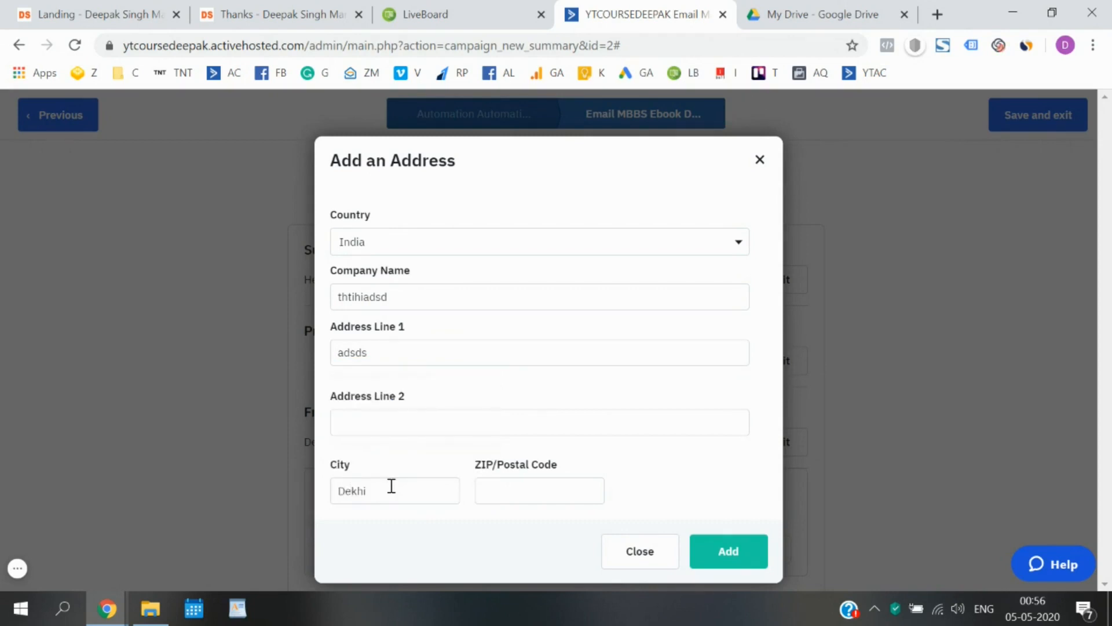
type("110045")
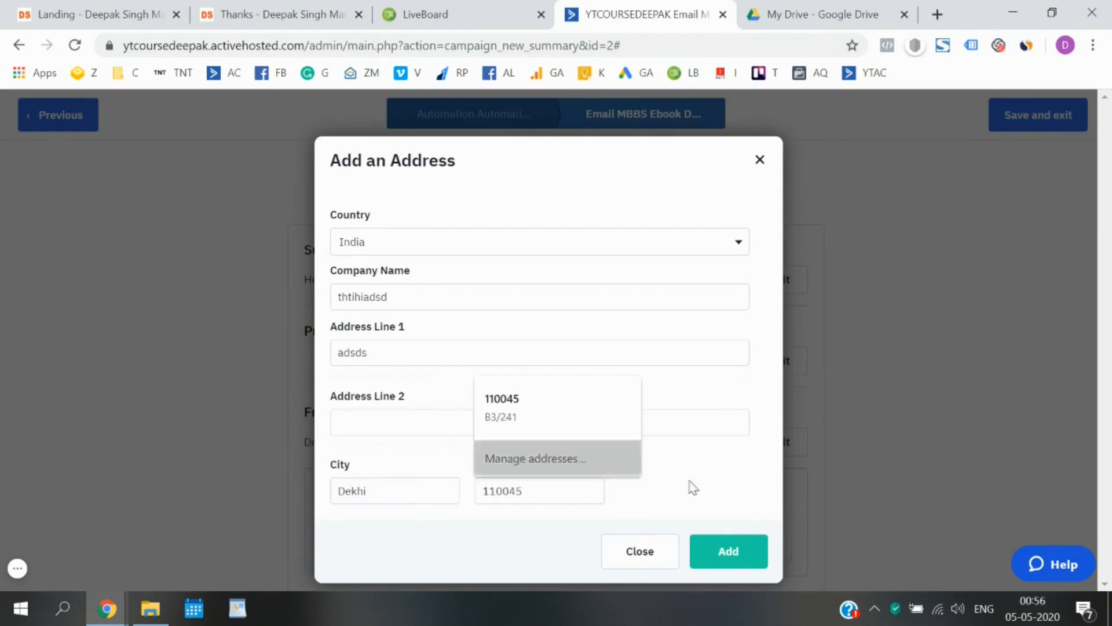
left_click(724, 483)
left_click(730, 547)
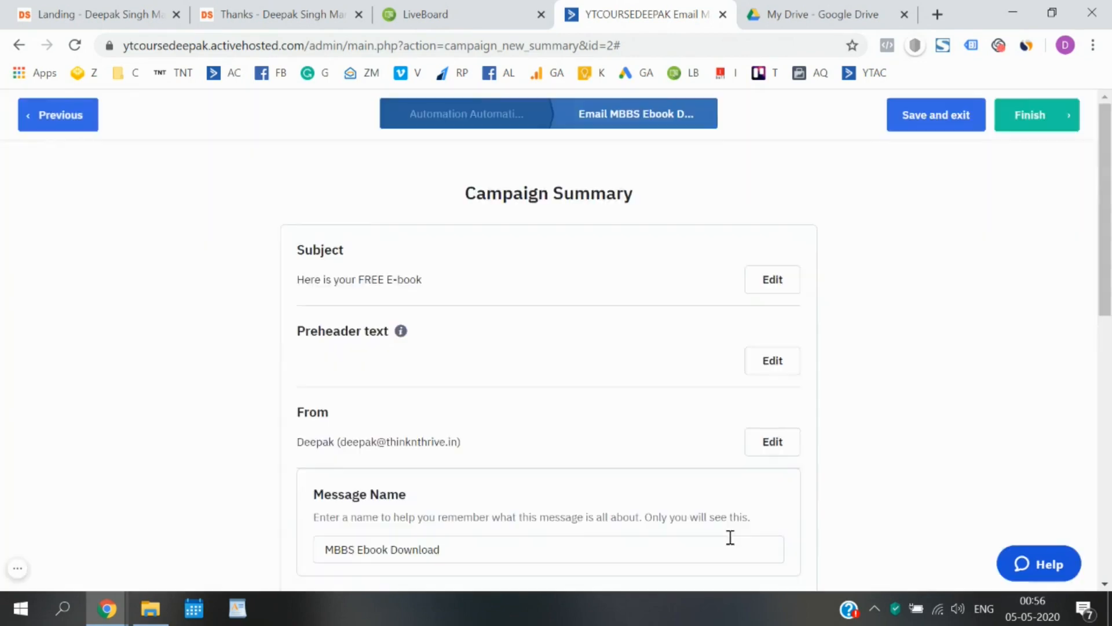
Preview the MBBS Ebook Download email on desktop, then close the preview.
scroll(945, 425, "down", 10)
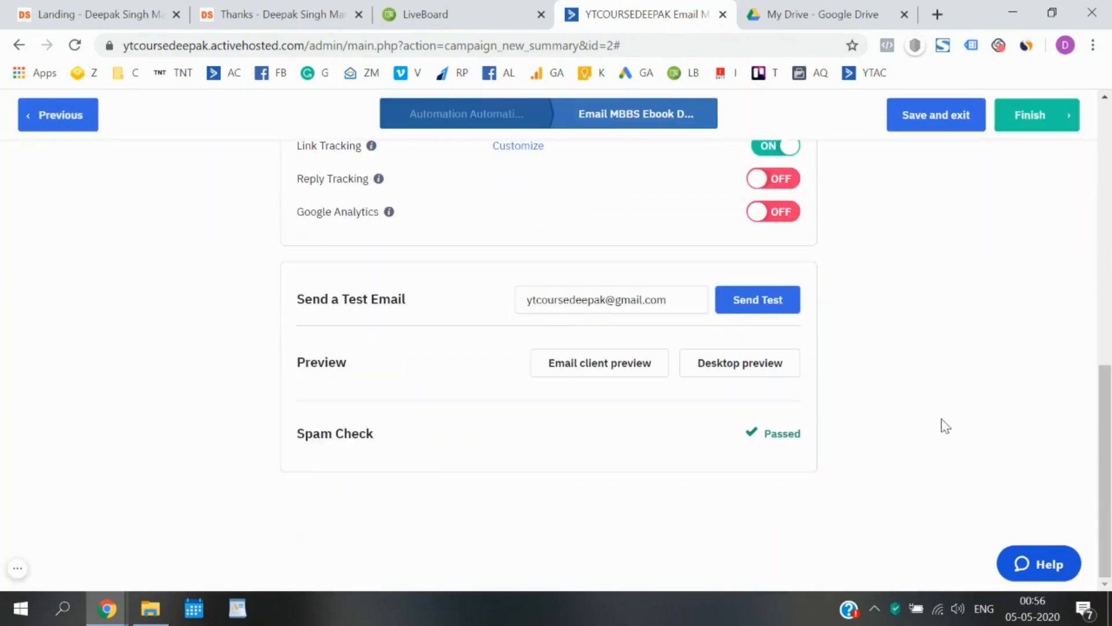
scroll(941, 424, "down", 10)
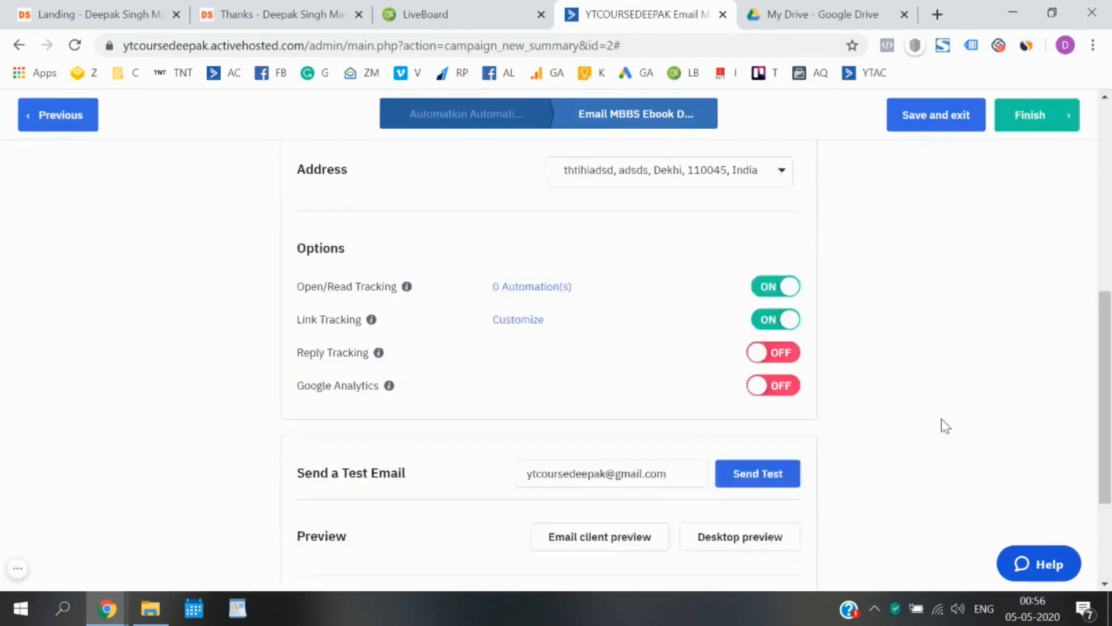
left_click(760, 380)
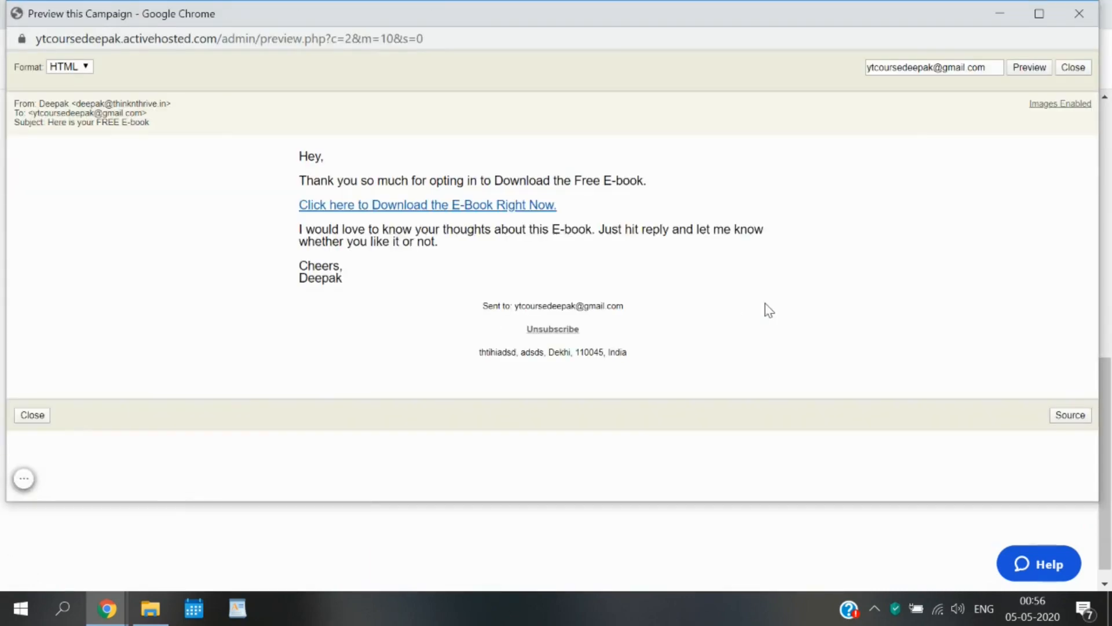
left_click(1079, 13)
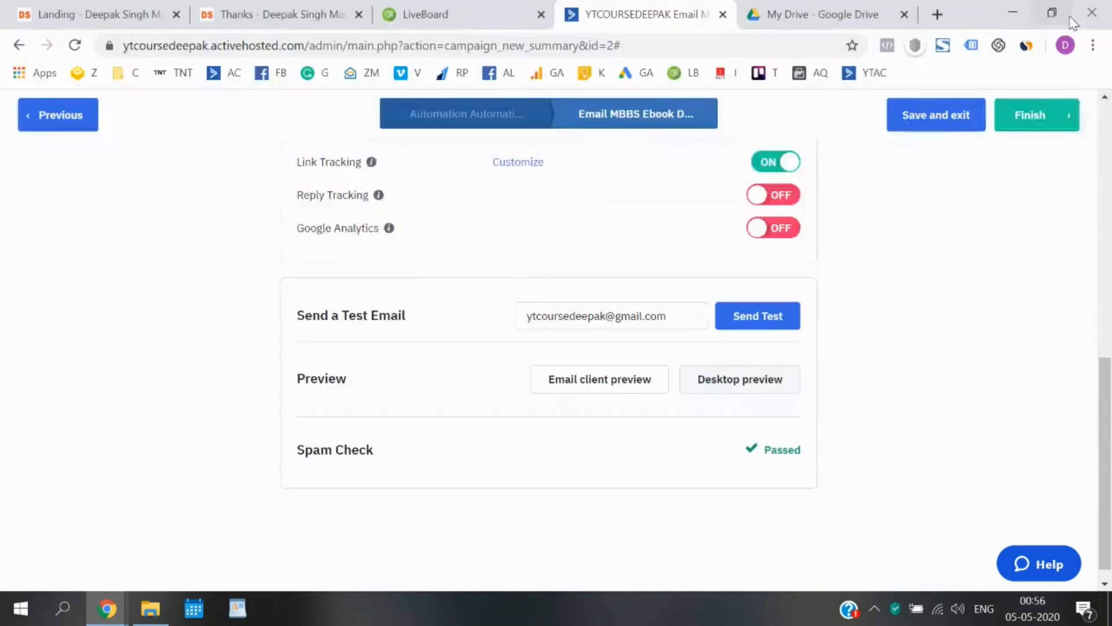
Finish the MBBS Ebook Download email campaign setup.
scroll(846, 382, "up", 10)
scroll(847, 382, "down", 10)
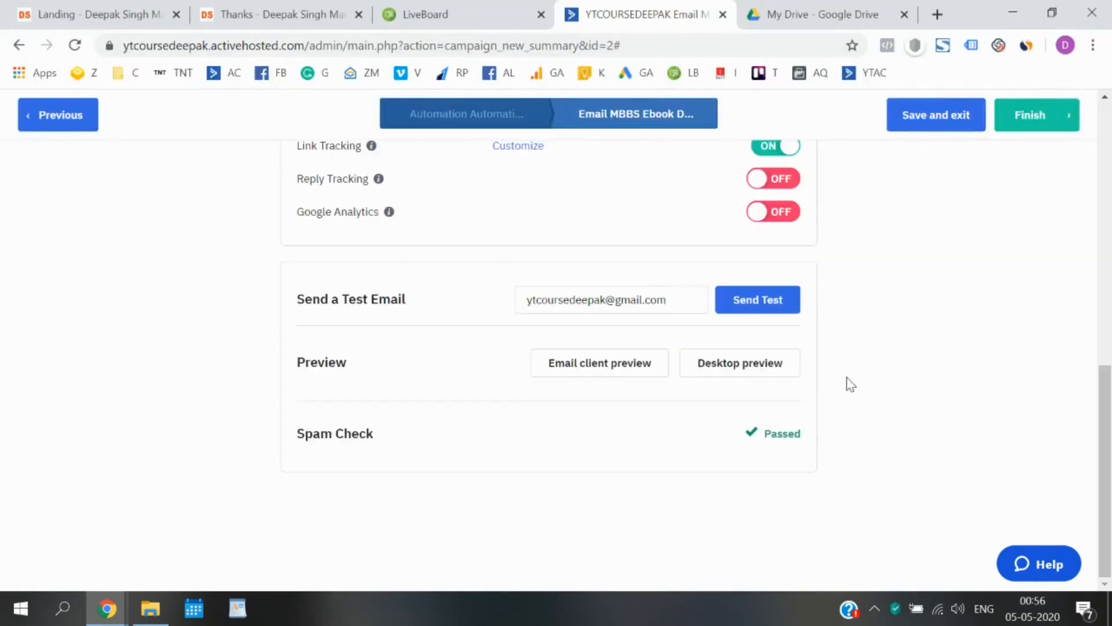
scroll(988, 228, "up", 10)
left_click(1065, 116)
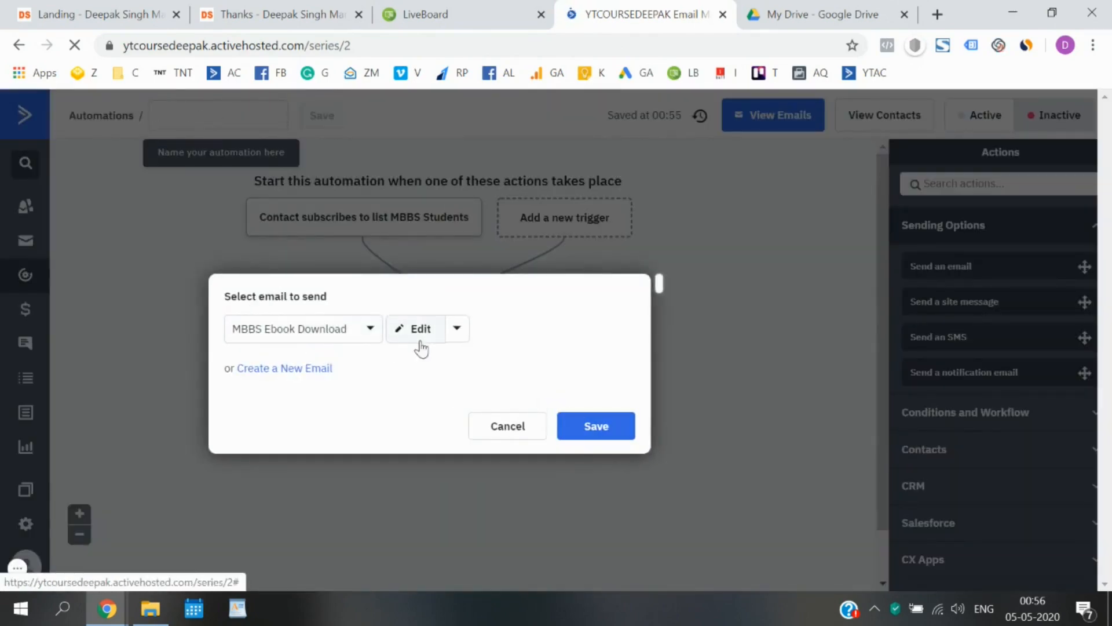
Save MBBS Ebook Download as the email sent under the MBBS Students trigger.
left_click(601, 432)
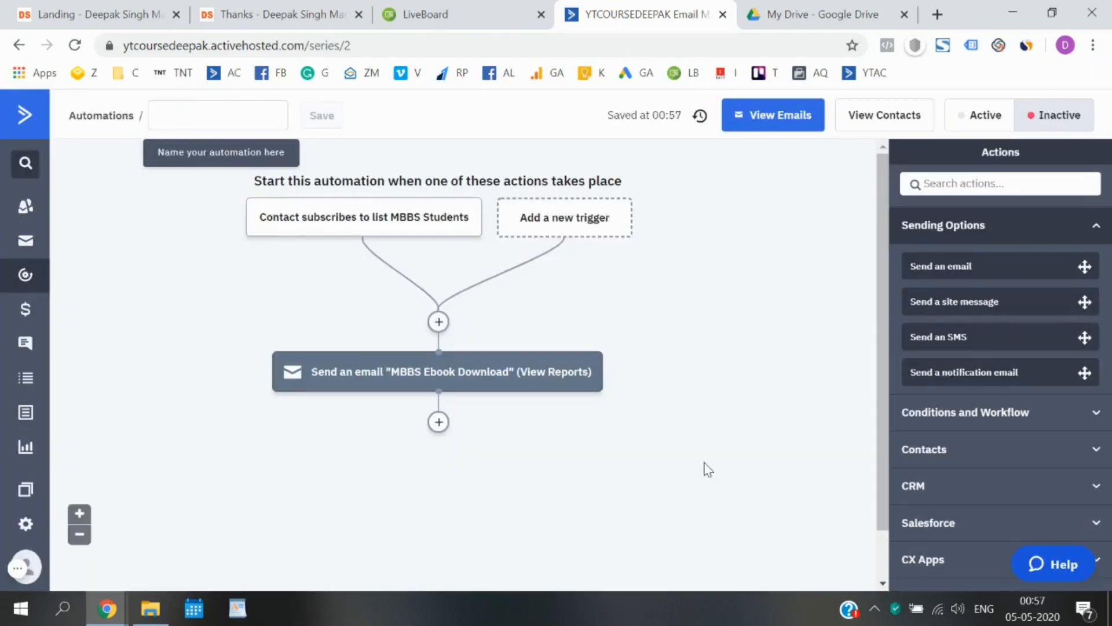
Rename the automation to 'MBBS Students', save it, set it Active, and return to Automations.
left_click(236, 107)
type("MBBS")
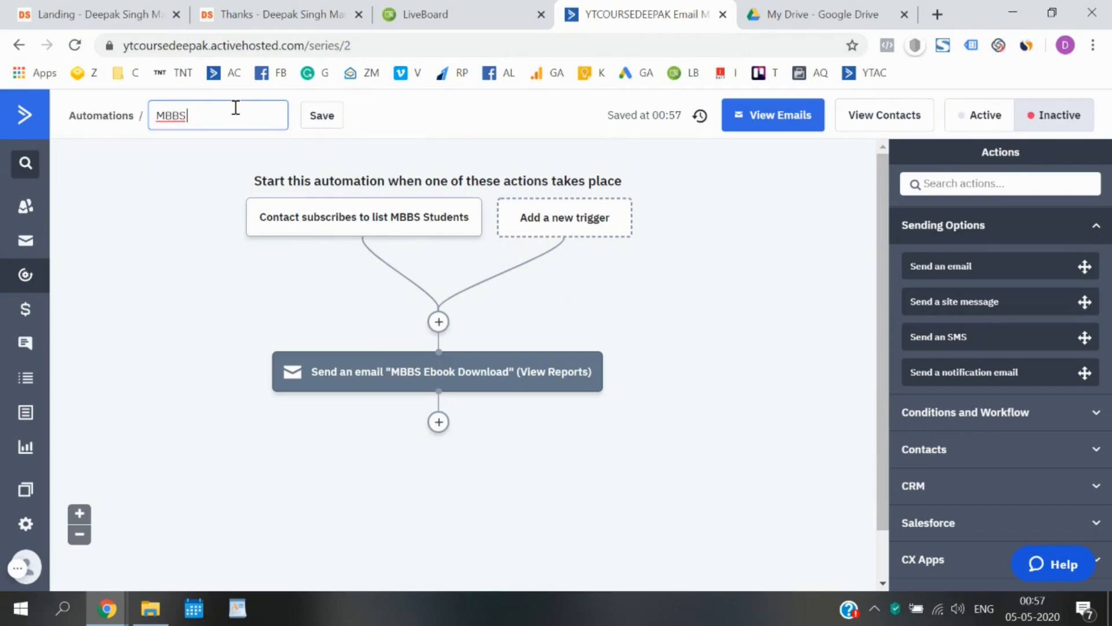
type(" Students")
left_click(320, 126)
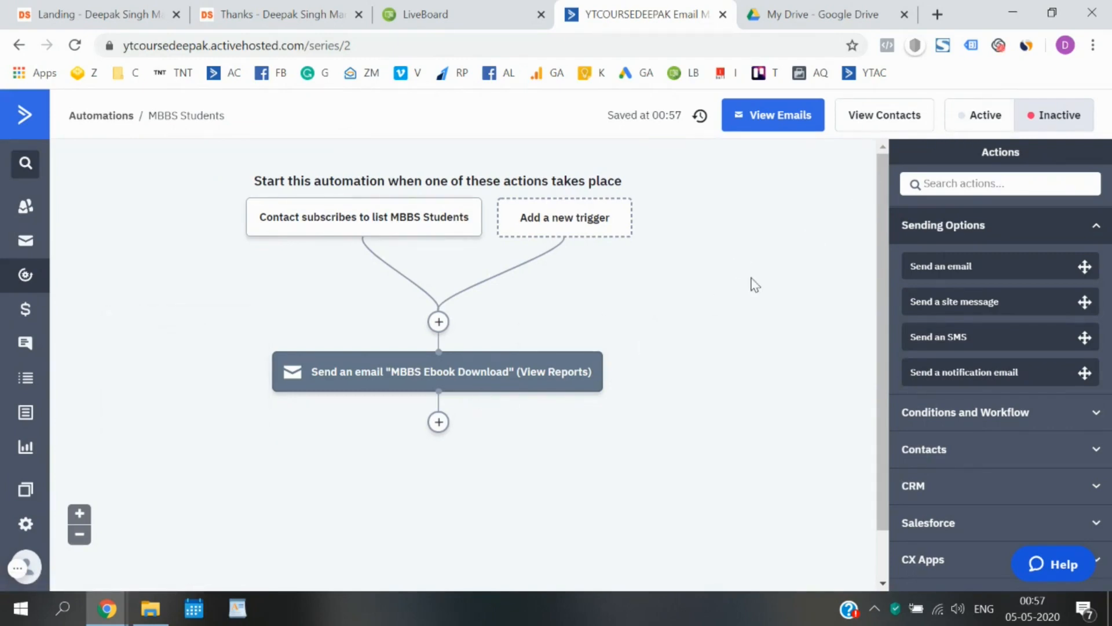
left_click(963, 118)
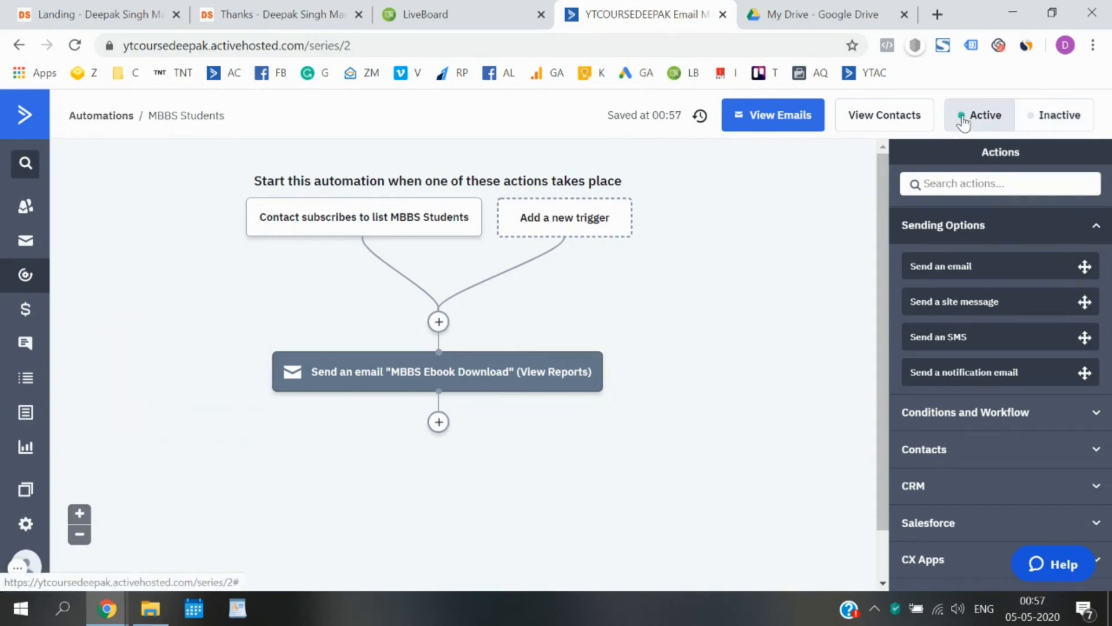
left_click(110, 119)
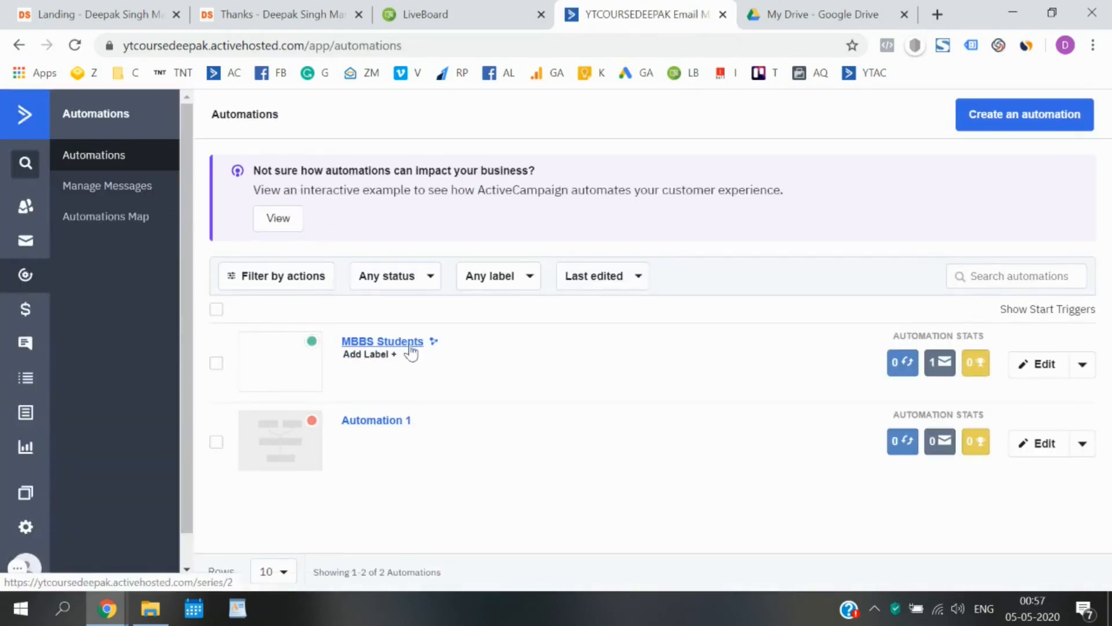
Glance at the Landing tab, then return to the Automations list showing MBBS Students active.
mouse_move(931, 366)
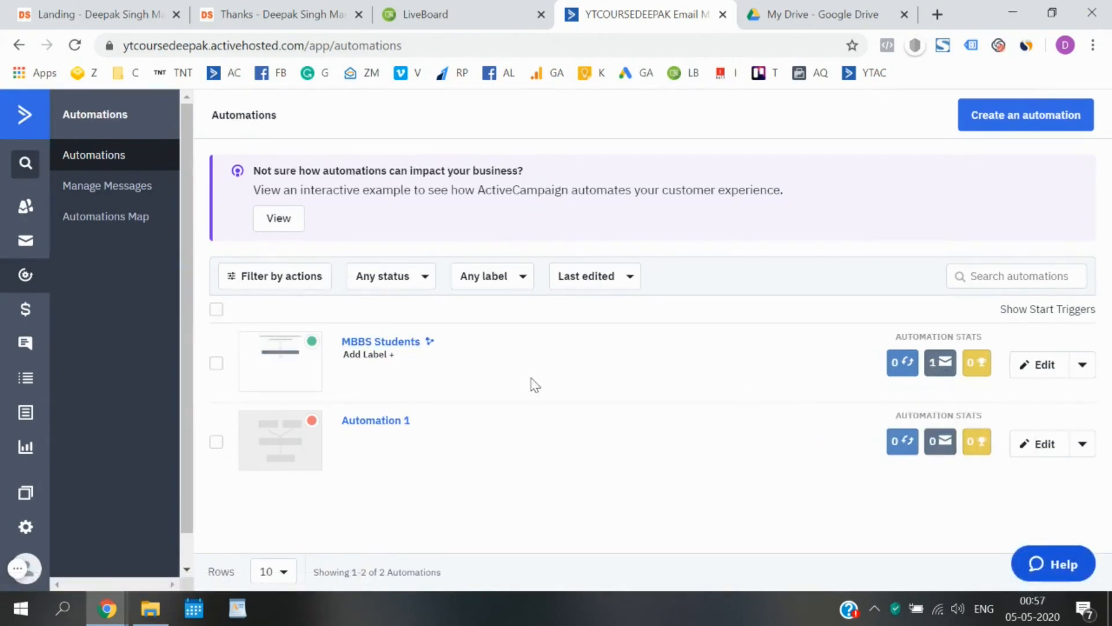
left_click(131, 9)
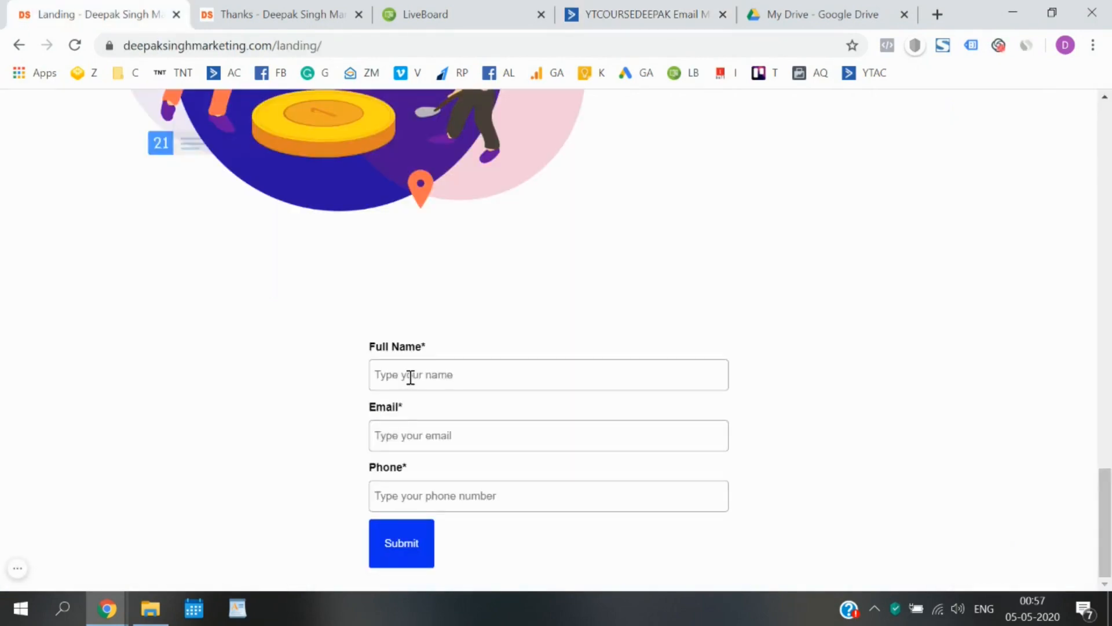
left_click(660, 13)
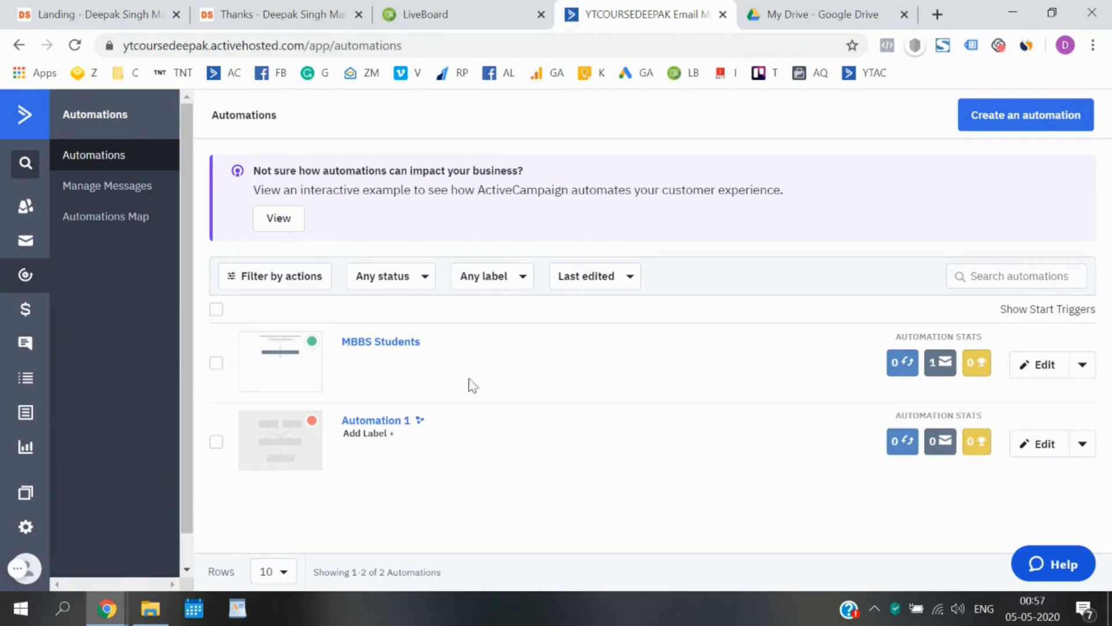